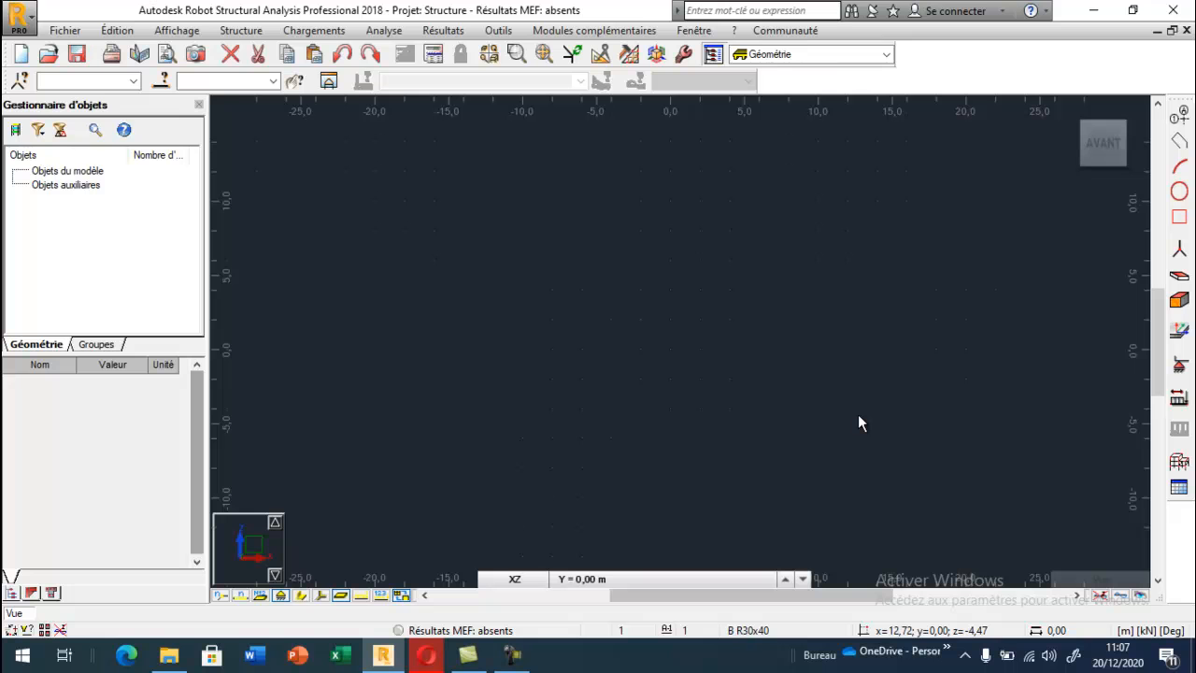
Step: Start a new project for a plane deformation structure
{"action": "left_click", "coordinate": [243, 34]}
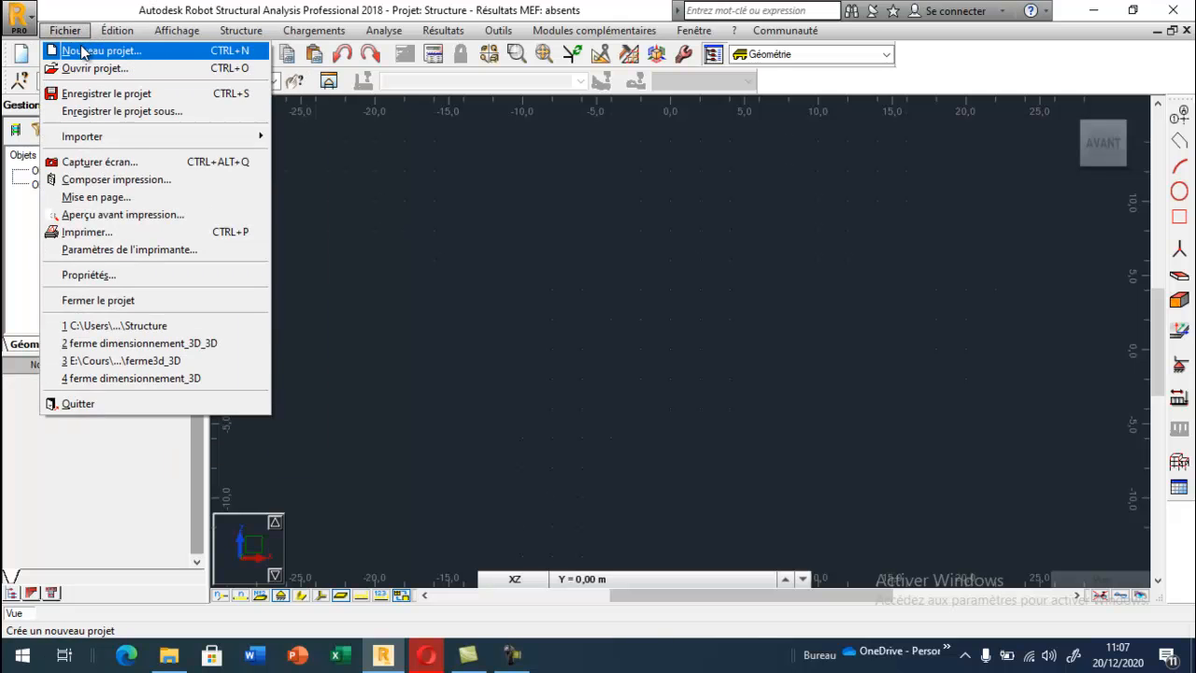
{"action": "left_click", "coordinate": [84, 50]}
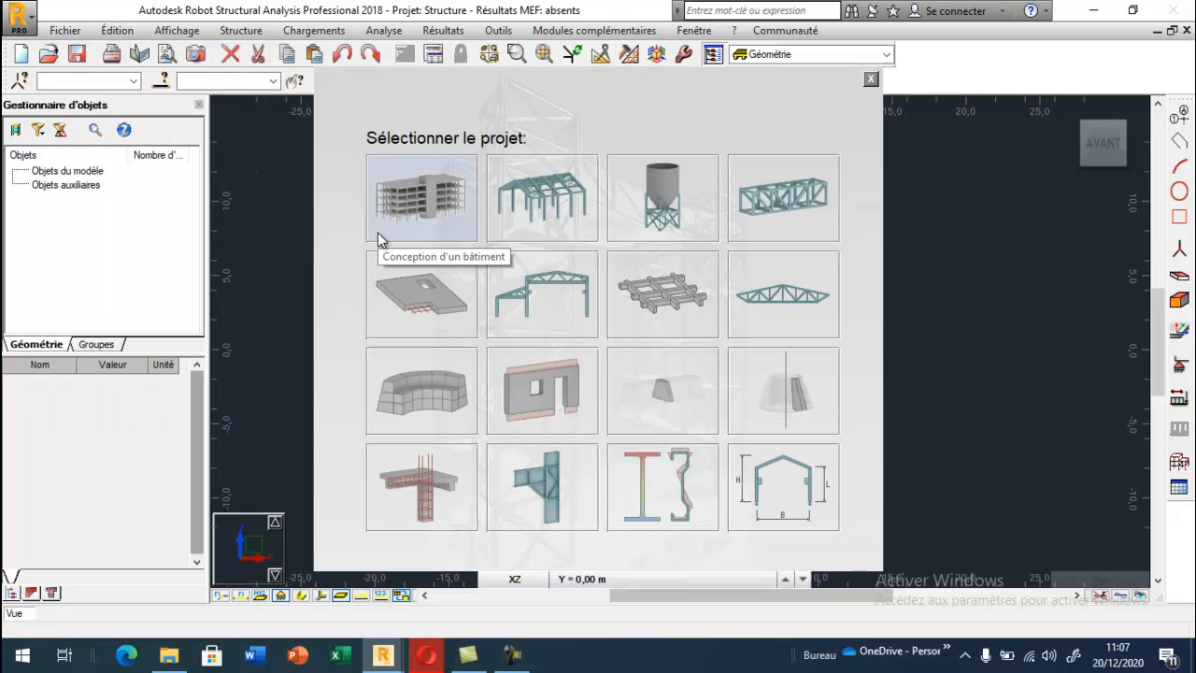
{"action": "left_click", "coordinate": [652, 402]}
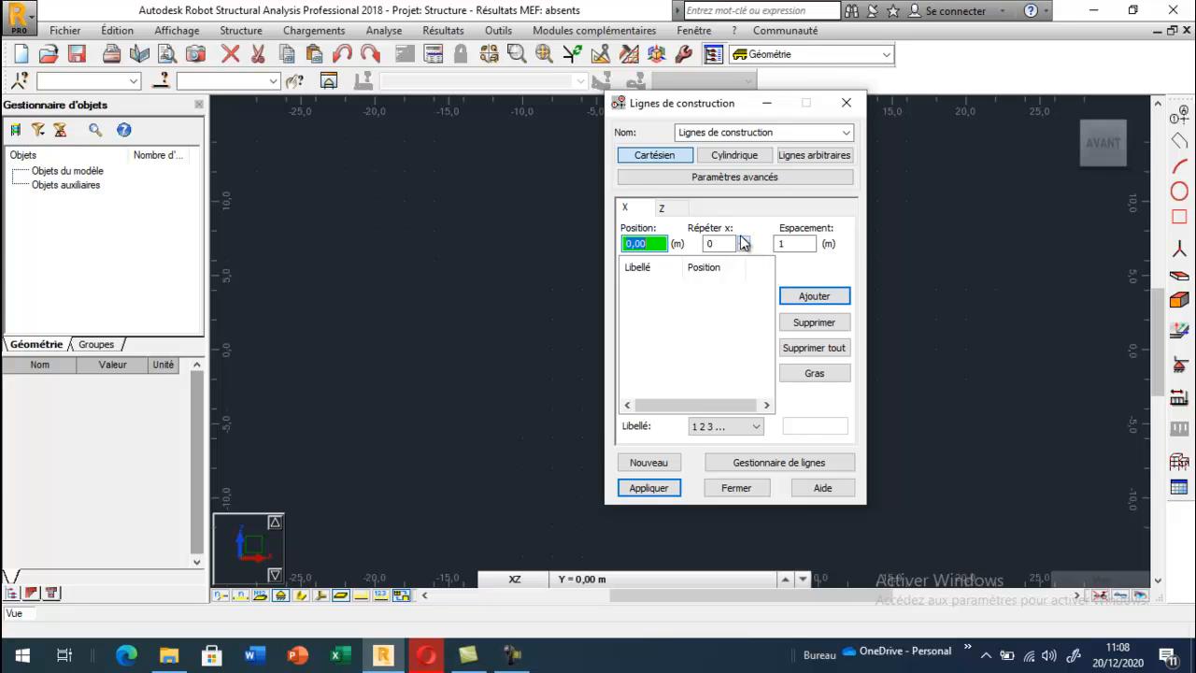
Step: Define Cartesian construction lines along X at 0, 5, 7 and 12 m using successive spacings of 5, 2 and 5 m
{"action": "left_click", "coordinate": [744, 241]}
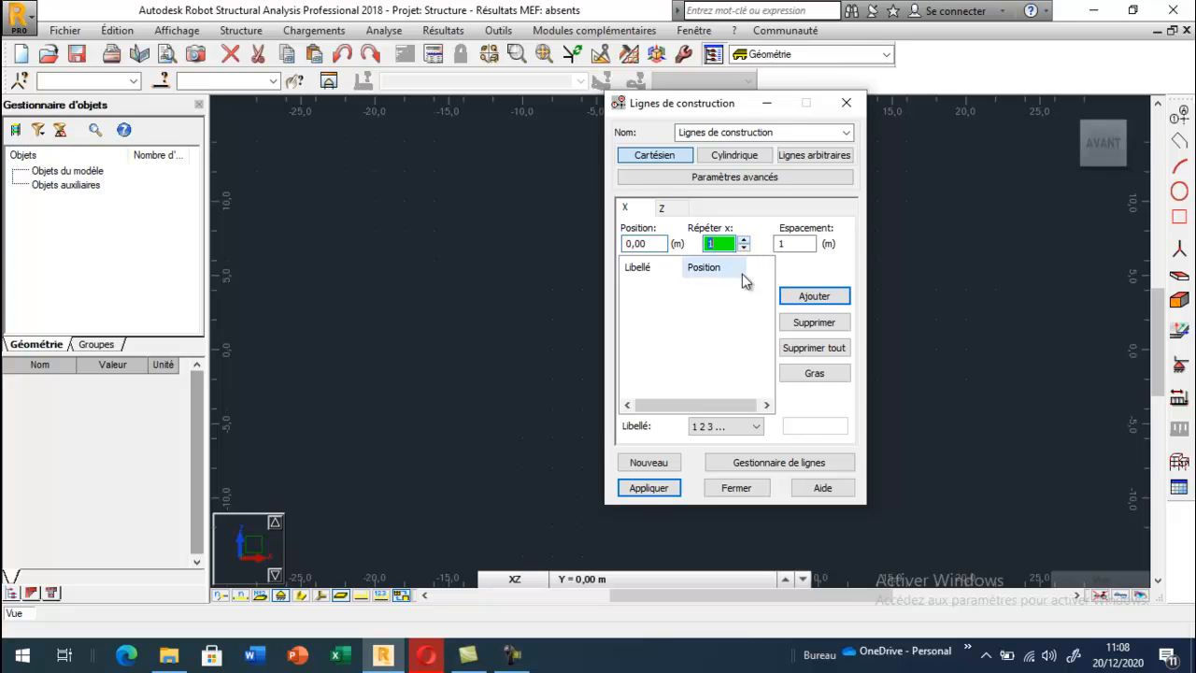
{"action": "key", "text": "Tab"}
{"action": "type", "text": "5"}
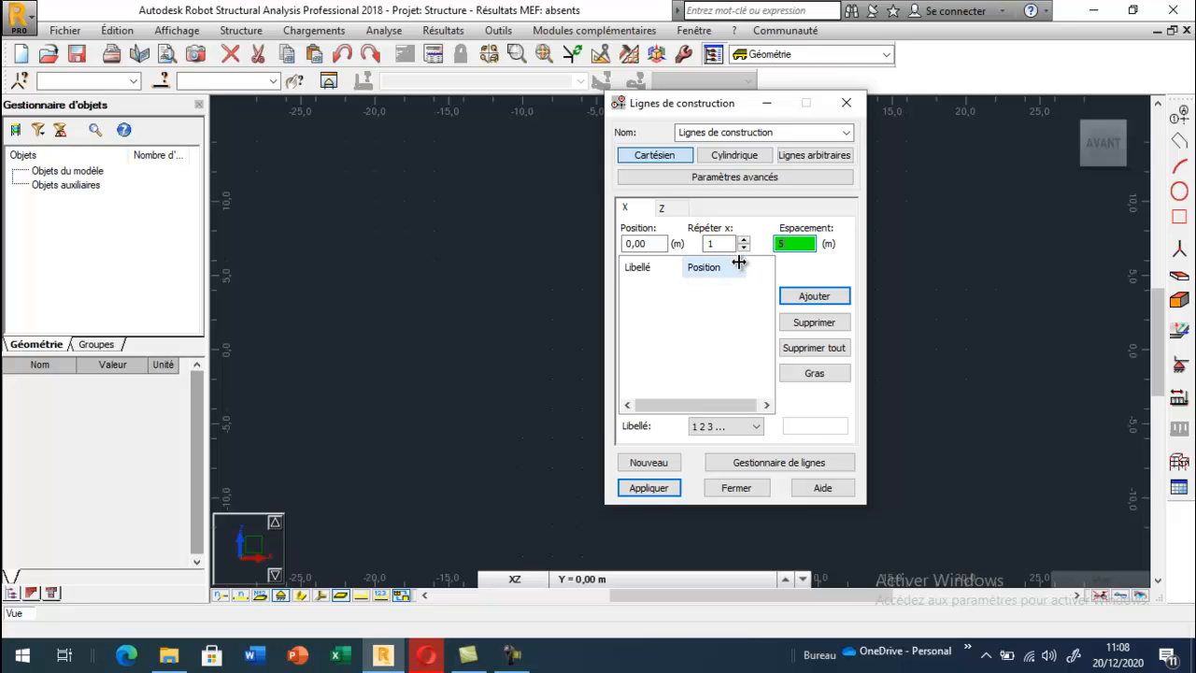
{"action": "left_click", "coordinate": [796, 296]}
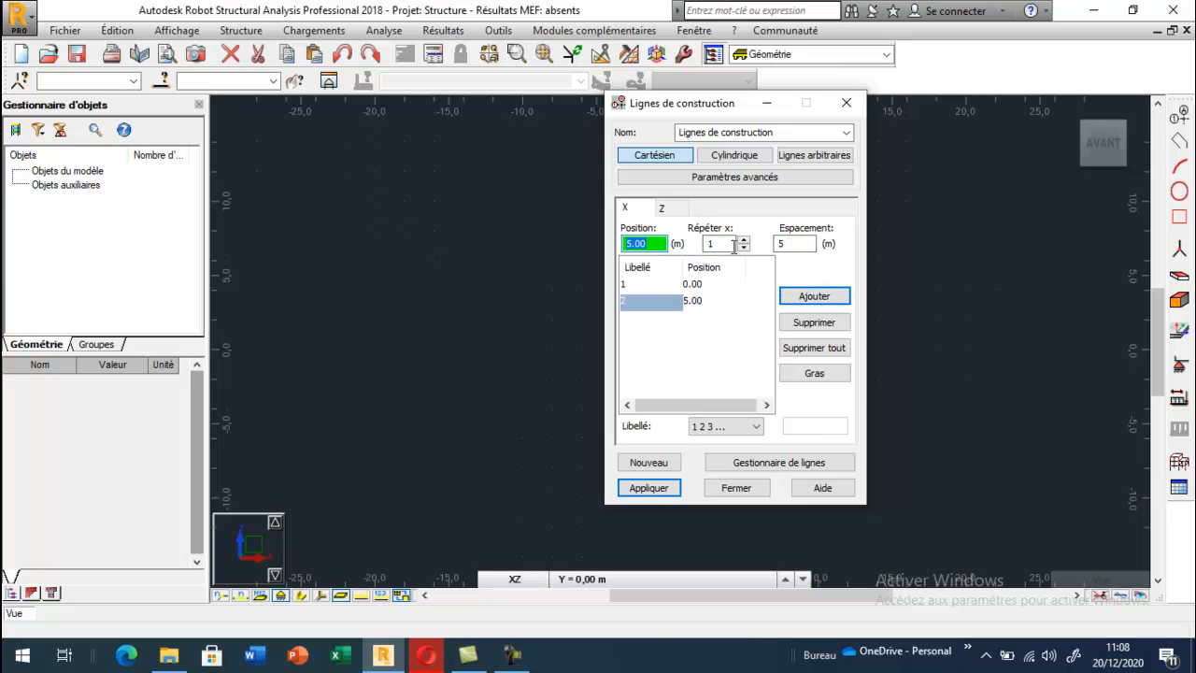
{"action": "left_click", "coordinate": [774, 251]}
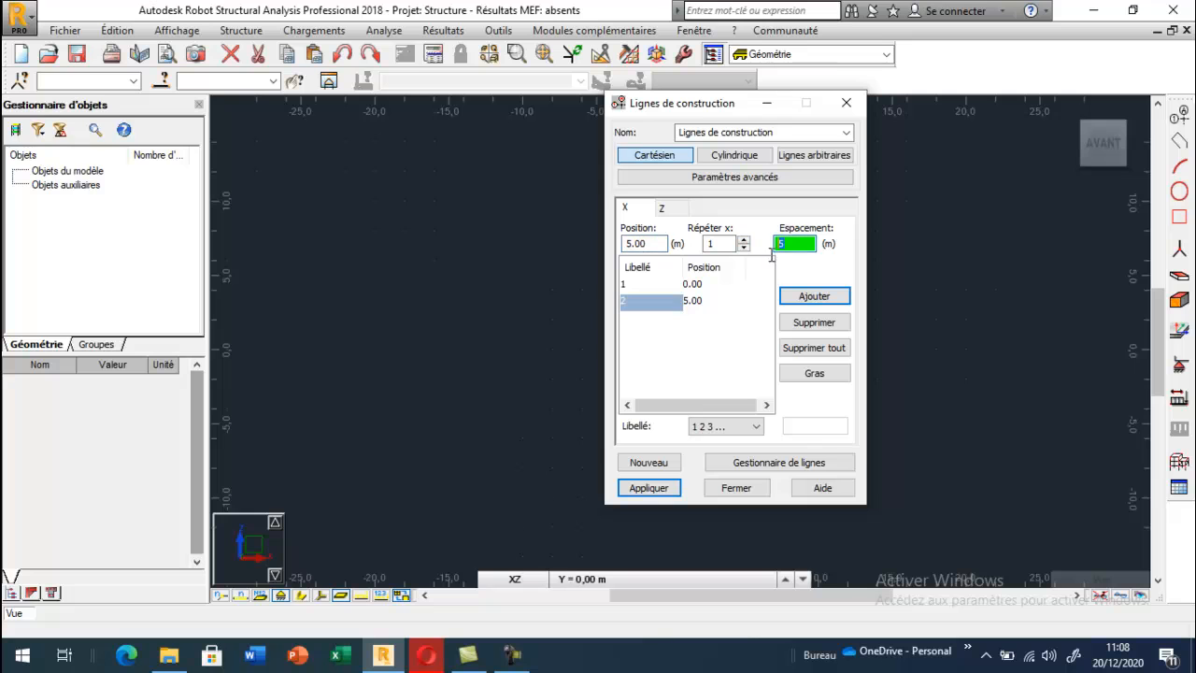
{"action": "left_click", "coordinate": [814, 296]}
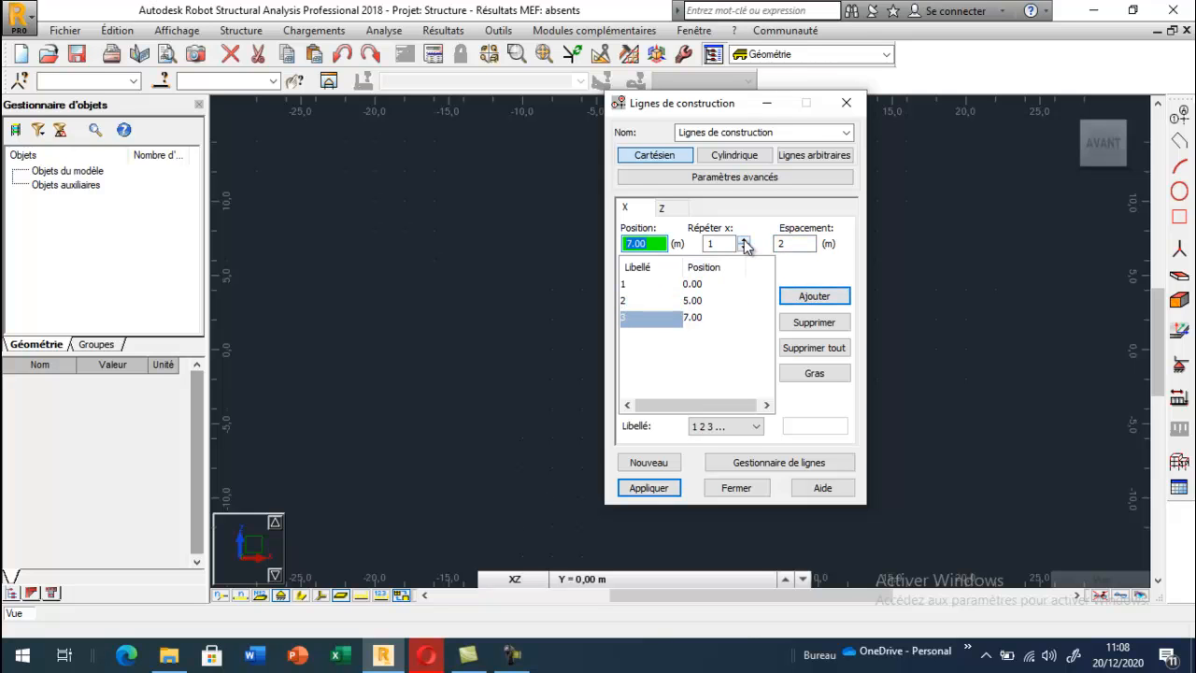
{"action": "left_click_drag", "start_coordinate": [799, 244], "coordinate": [746, 254]}
{"action": "type", "text": "5"}
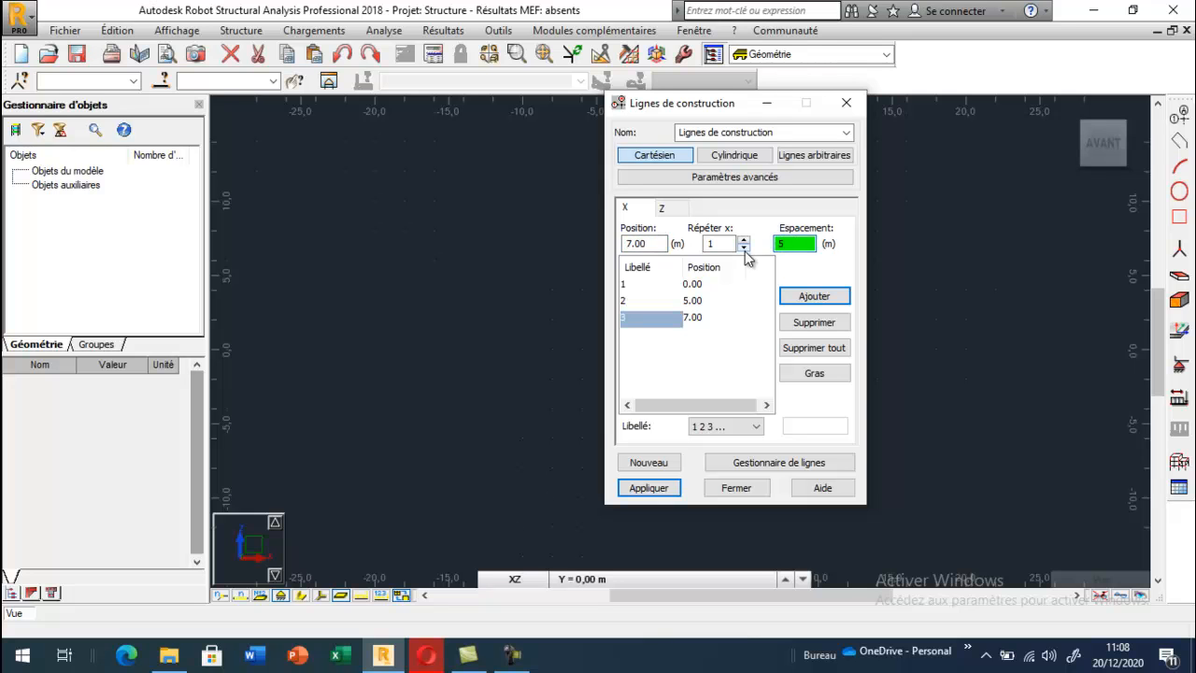
{"action": "left_click", "coordinate": [794, 295]}
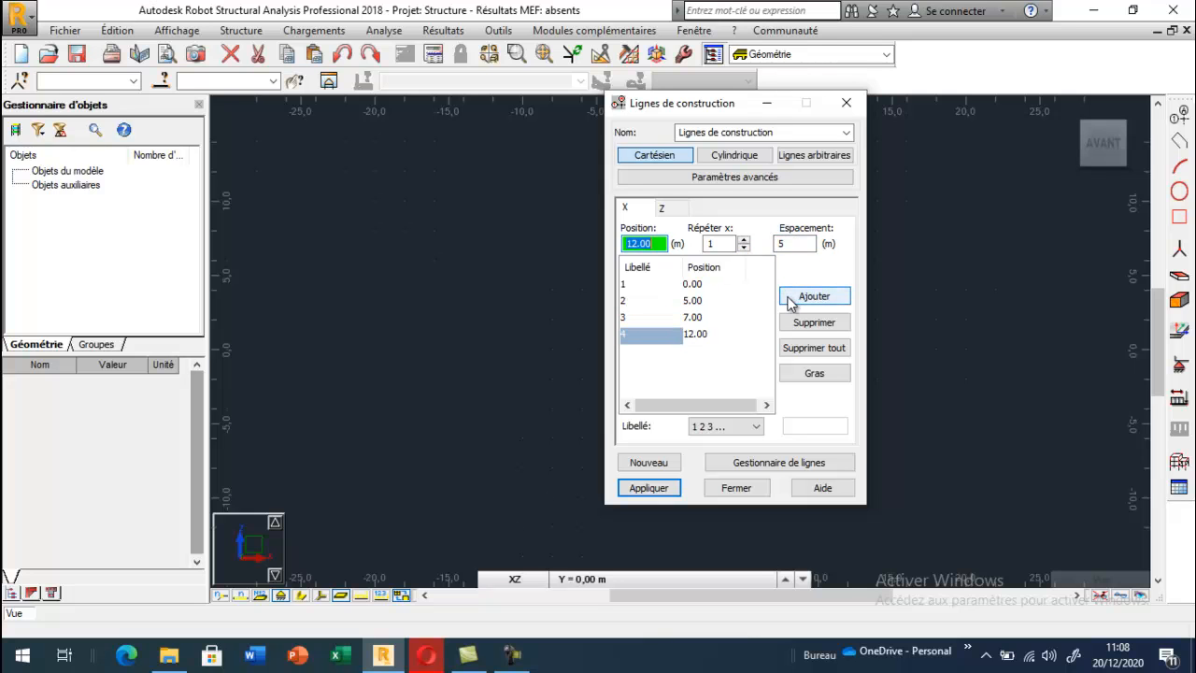
Step: Define construction lines along Z at 0 and 10 m, labelled by value (Valeur)
{"action": "left_click", "coordinate": [673, 207]}
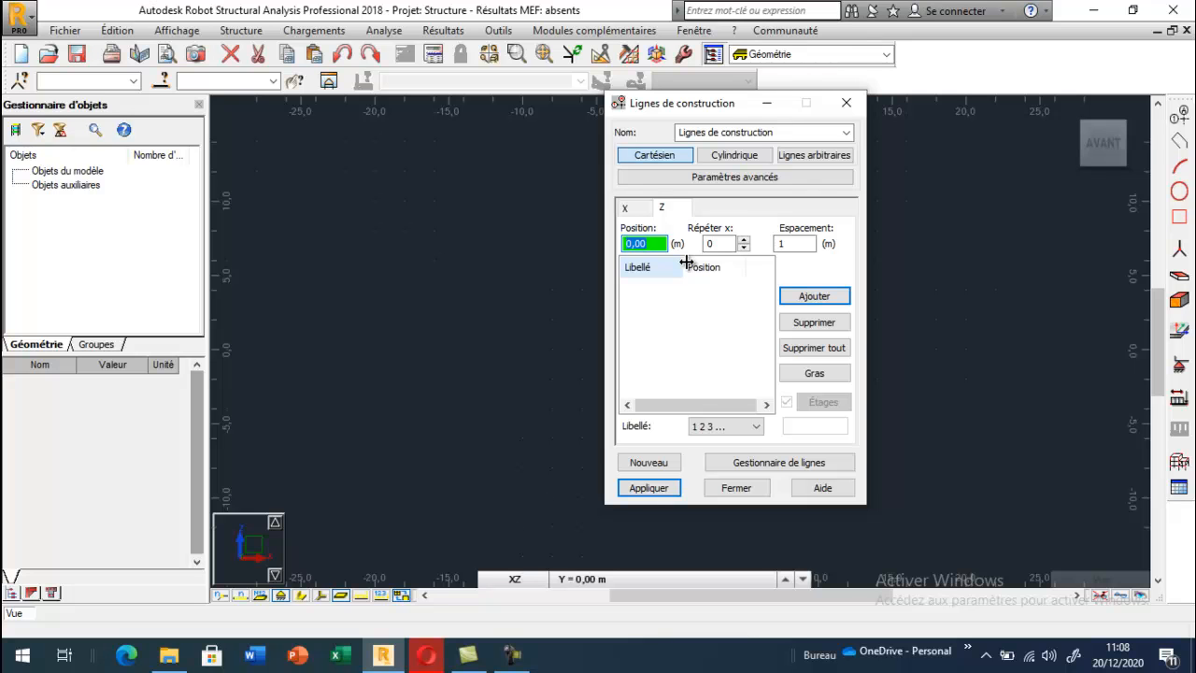
{"action": "left_click", "coordinate": [744, 239]}
{"action": "key", "text": "Tab"}
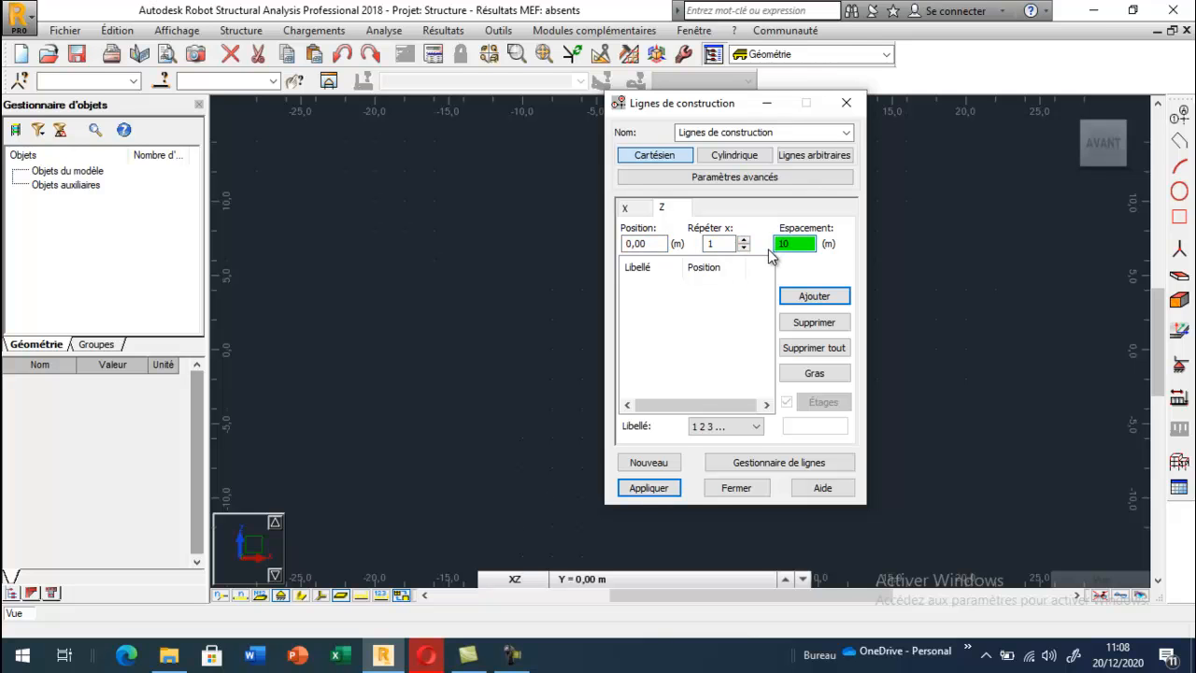
{"action": "left_click", "coordinate": [756, 426]}
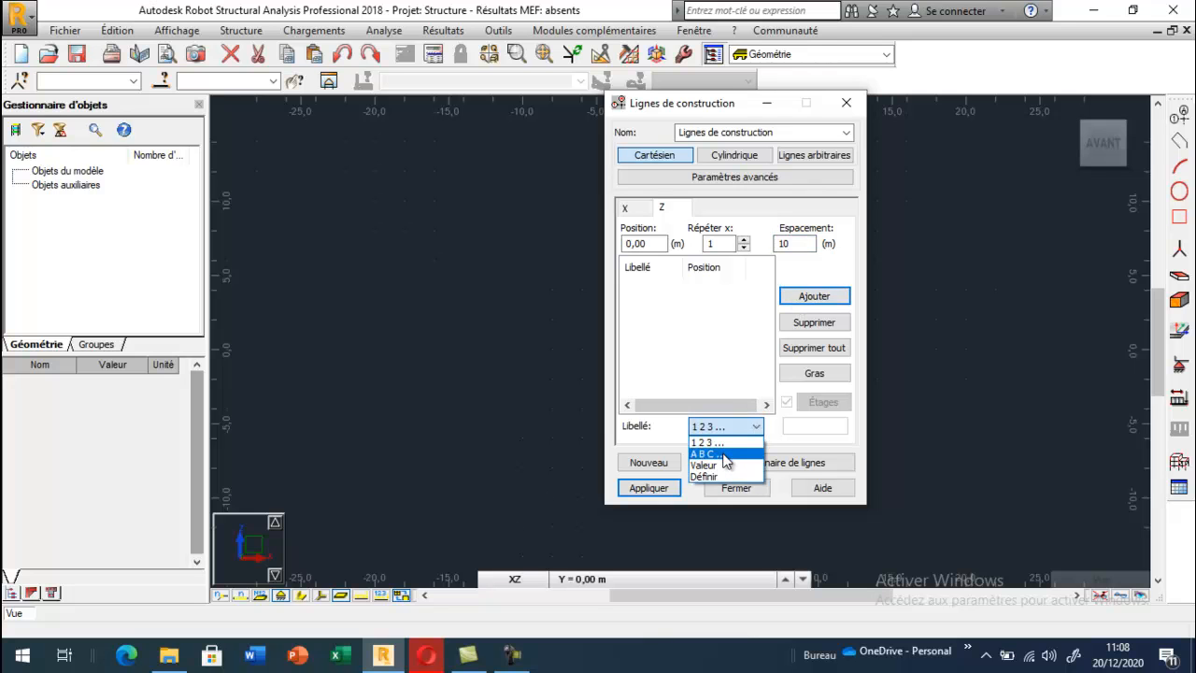
{"action": "left_click", "coordinate": [724, 454]}
{"action": "left_click", "coordinate": [738, 426]}
{"action": "left_click", "coordinate": [705, 465]}
{"action": "left_click", "coordinate": [804, 297]}
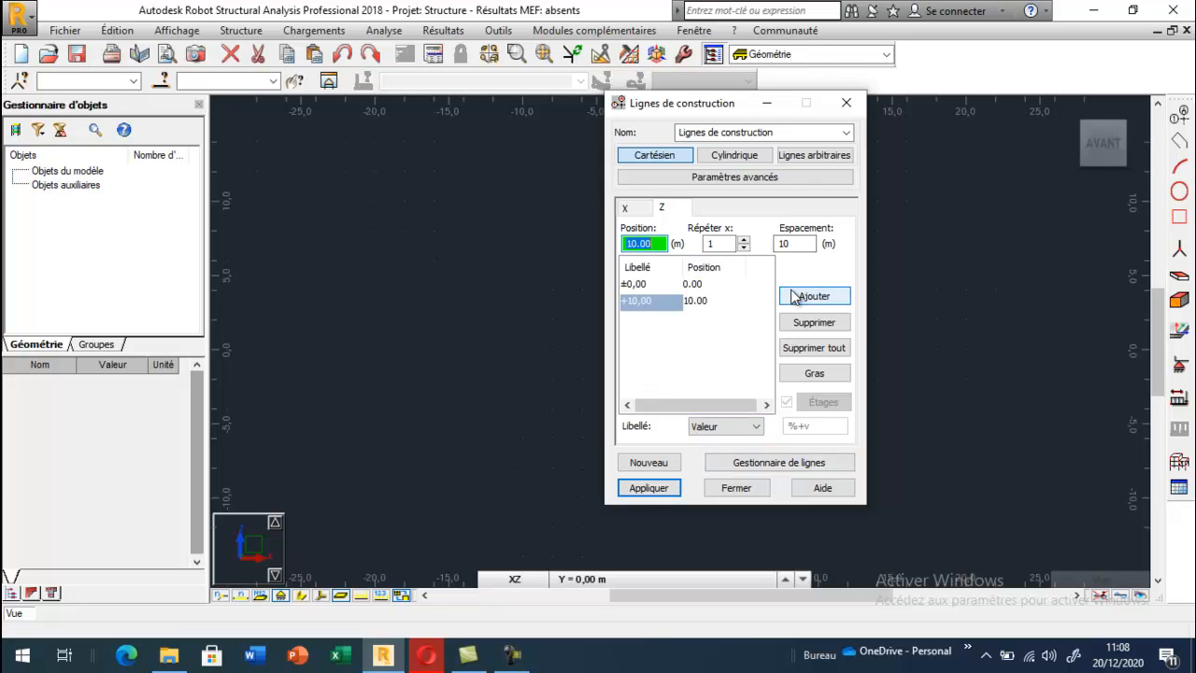
Step: Add Z construction lines at 15 and 15.5 m using spacings of 5 and 0.5 m, and apply the grid to the view
{"action": "left_click", "coordinate": [800, 245]}
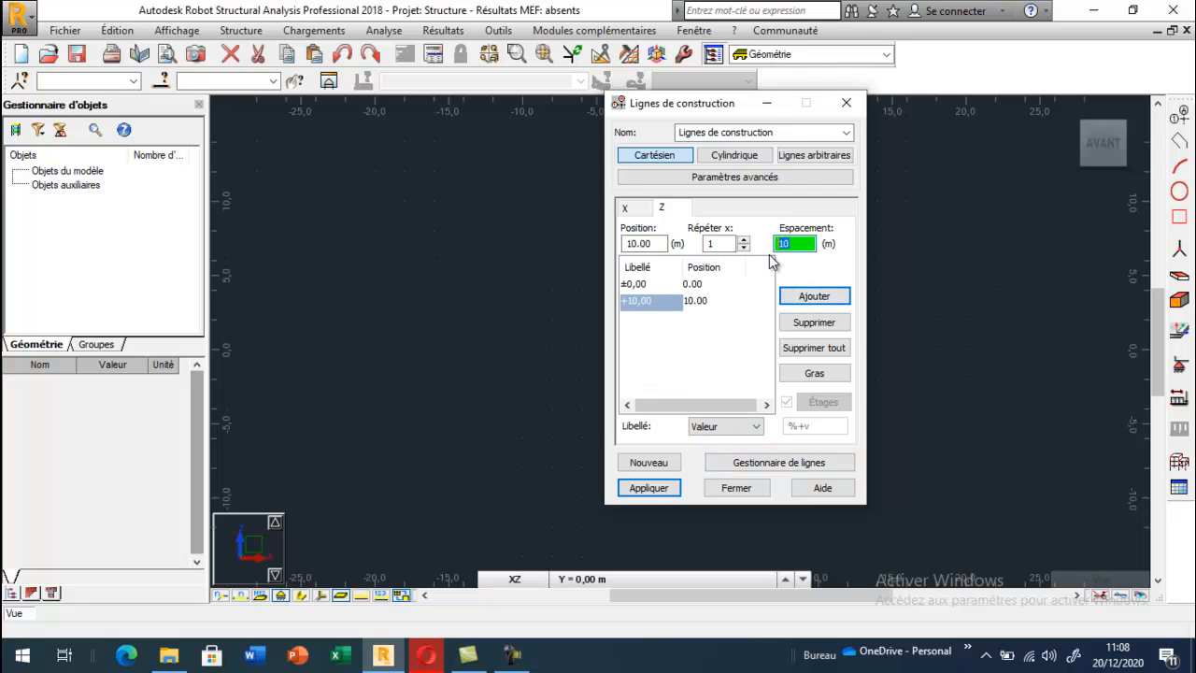
{"action": "left_click", "coordinate": [803, 298]}
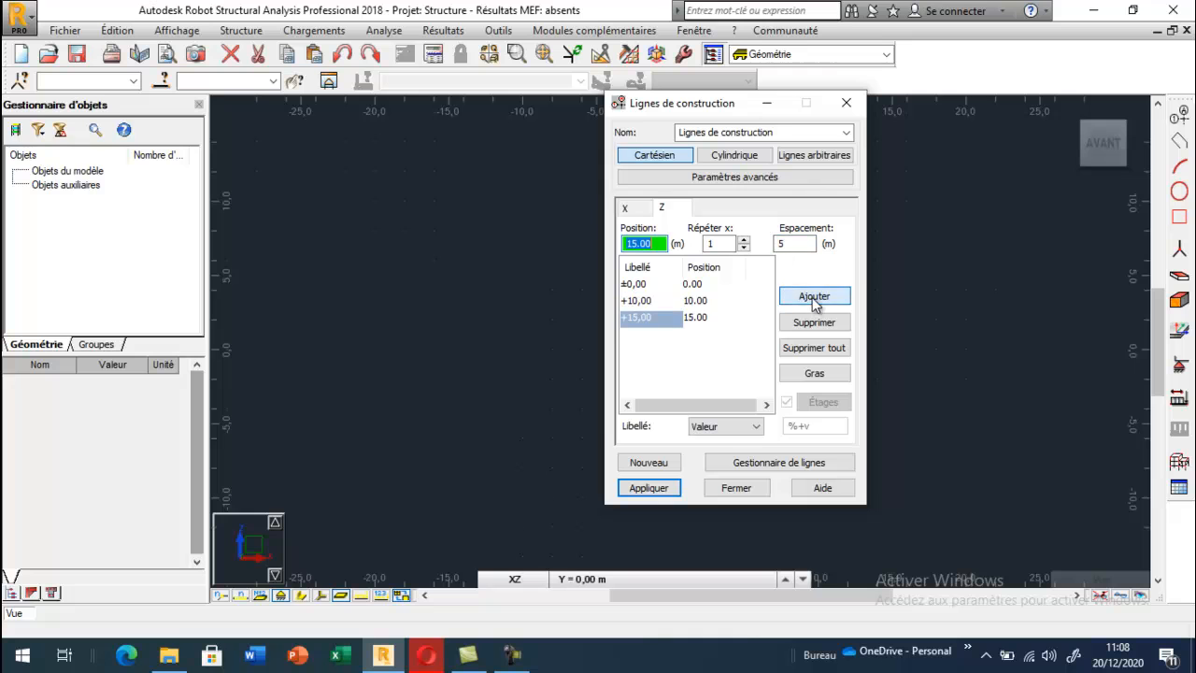
{"action": "left_click", "coordinate": [781, 246]}
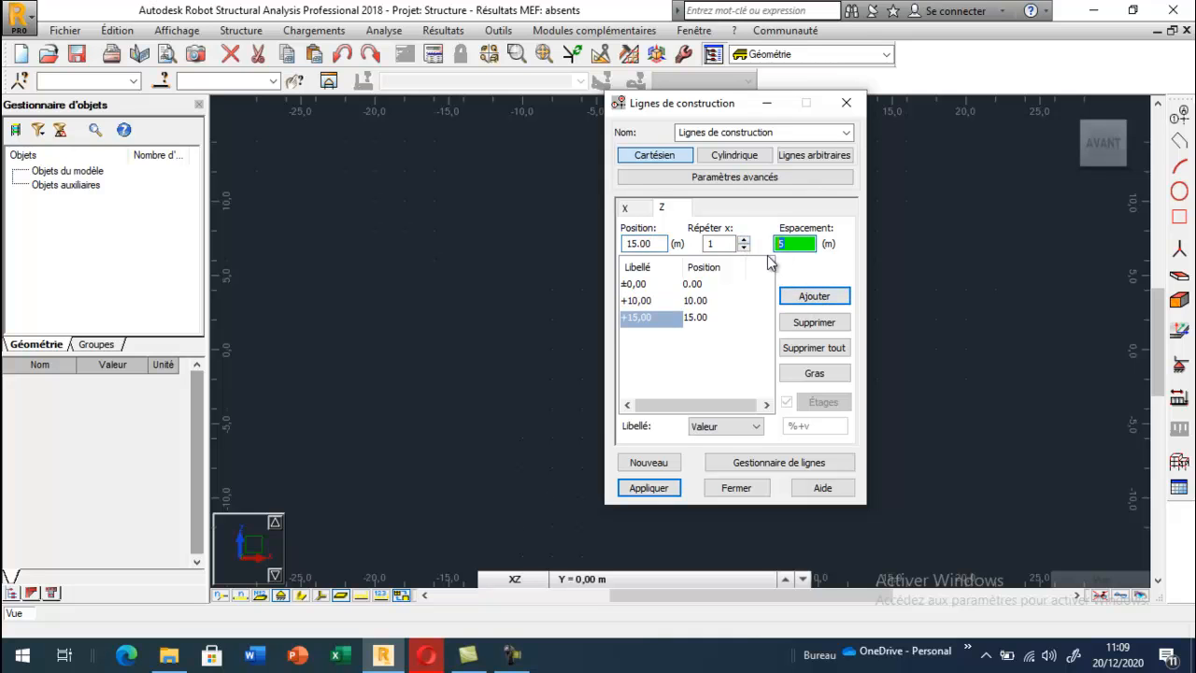
{"action": "type", "text": "0."}
{"action": "left_click", "coordinate": [790, 297]}
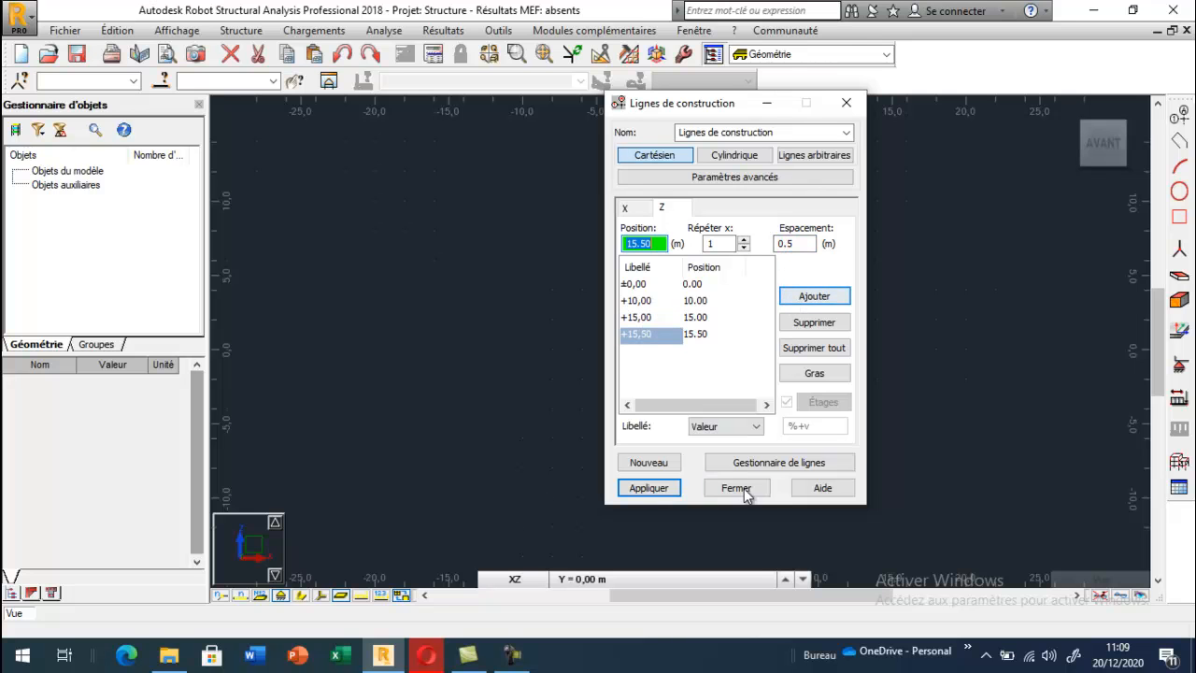
{"action": "left_click", "coordinate": [670, 488]}
{"action": "left_click", "coordinate": [727, 487]}
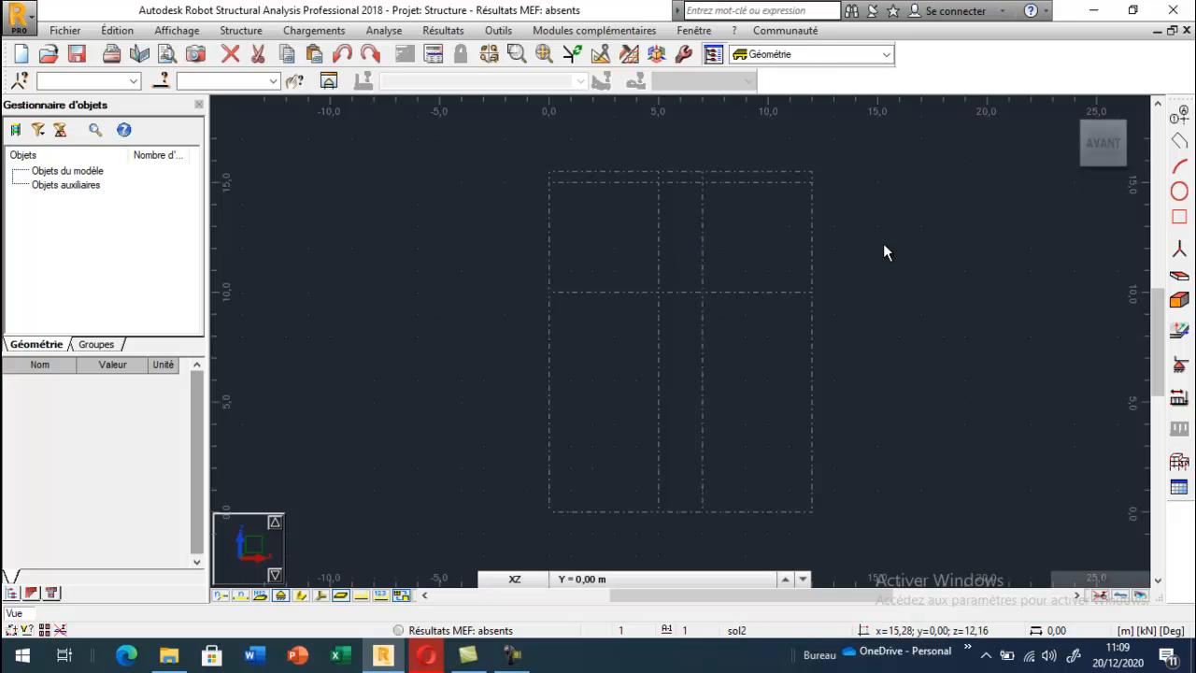
Step: Draw a two-point rectangular panel (Panneau) across the full grid width, from Z = 10 m down to Z = 0
{"action": "left_click", "coordinate": [1178, 142]}
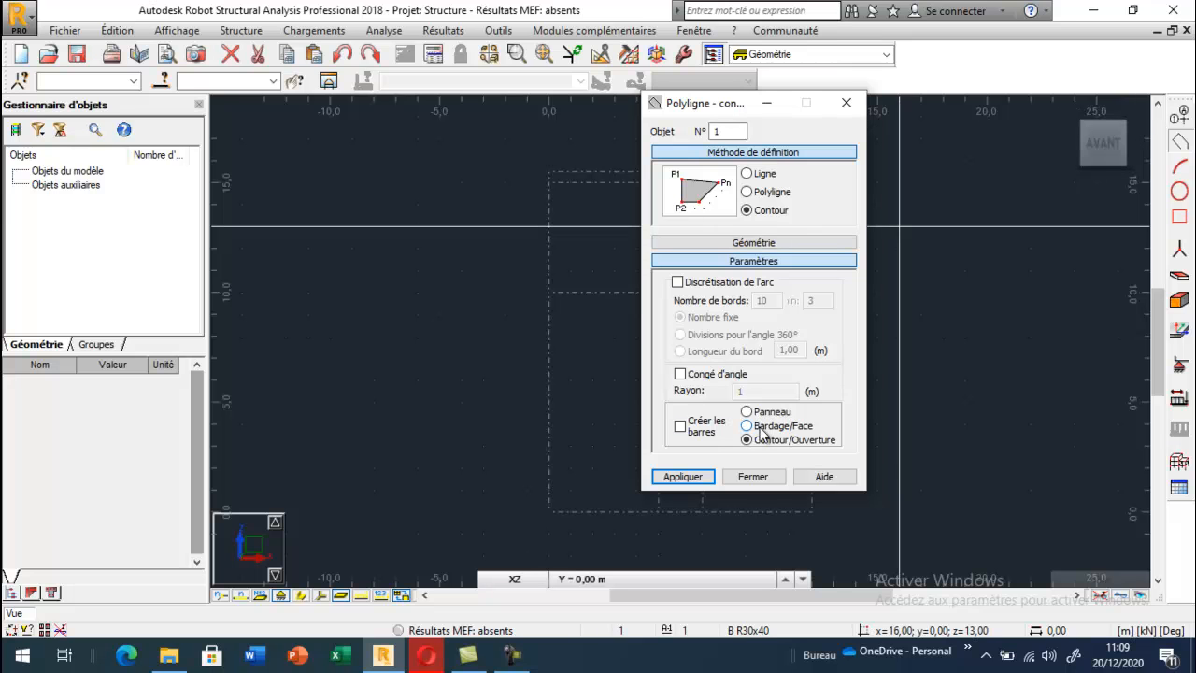
{"action": "left_click", "coordinate": [847, 103]}
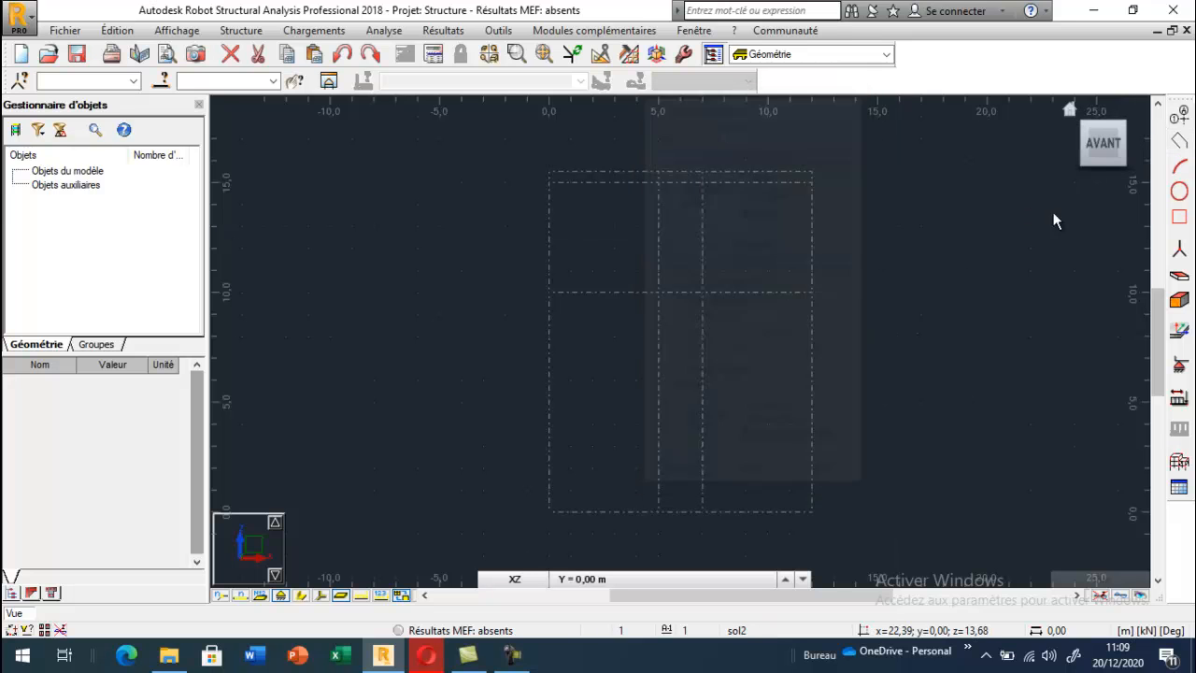
{"action": "left_click", "coordinate": [1178, 218]}
{"action": "left_click_drag", "start_coordinate": [721, 103], "coordinate": [217, 133]}
{"action": "left_click", "coordinate": [266, 306]}
{"action": "left_click", "coordinate": [243, 216]}
{"action": "left_click", "coordinate": [548, 292]}
{"action": "left_click", "coordinate": [812, 511]}
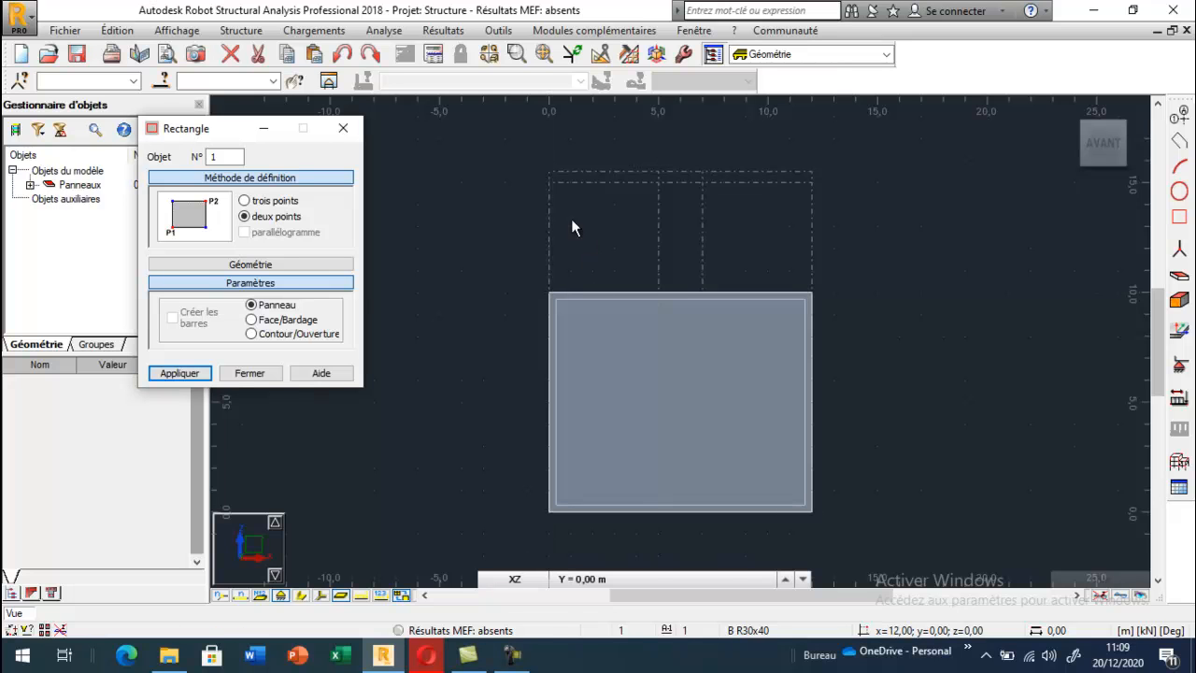
Step: Draw a full-width panel between Z = 10 and 15 m, and a small panel on top between X = 5 and 7 m, up to Z = 15.5 m
{"action": "left_click", "coordinate": [549, 181]}
{"action": "left_click", "coordinate": [809, 292]}
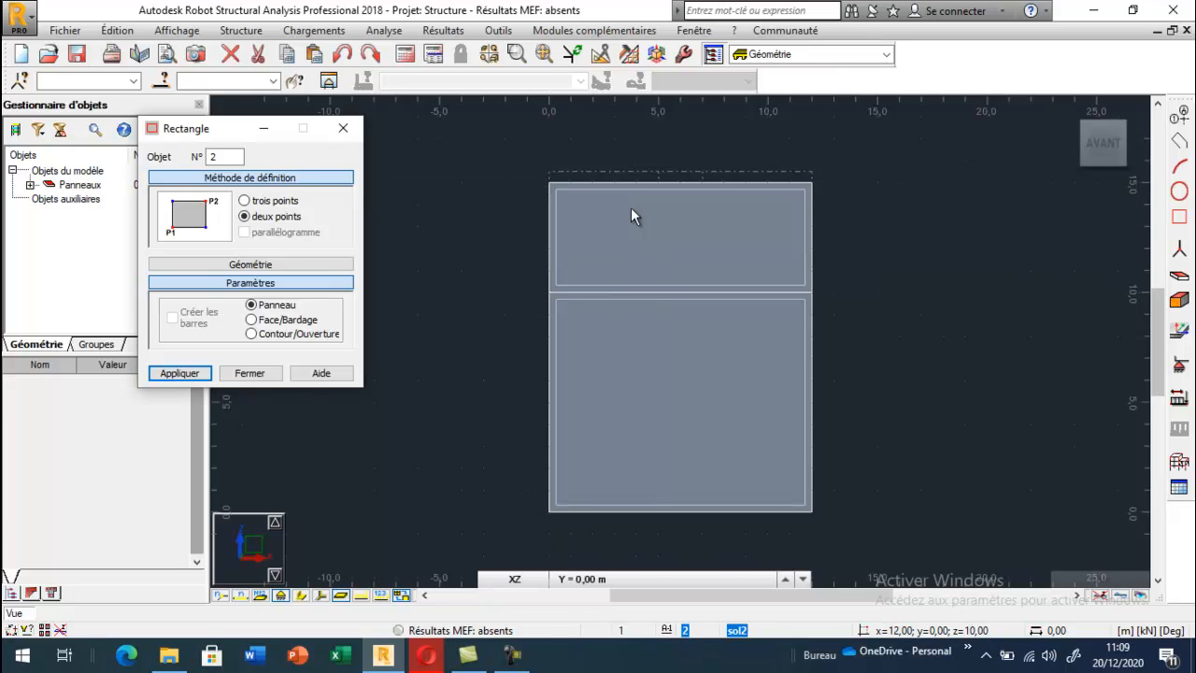
{"action": "scroll", "coordinate": [660, 226], "scroll_direction": "up", "scroll_amount": 2}
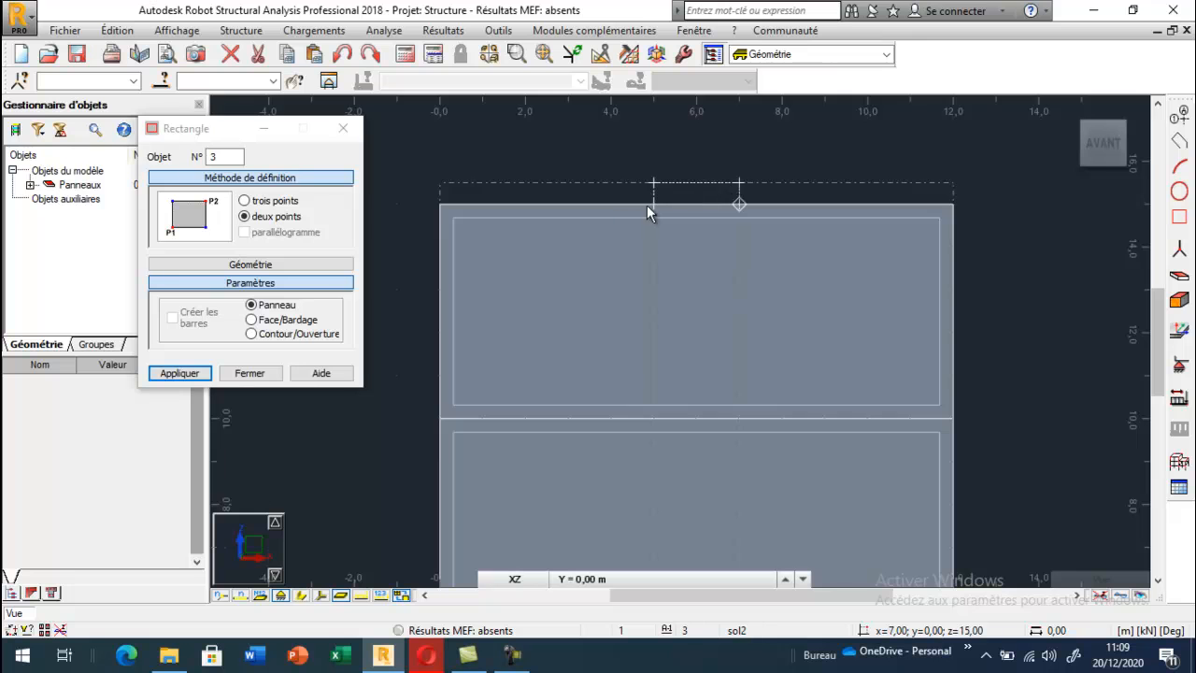
{"action": "left_click", "coordinate": [739, 201]}
{"action": "key", "text": "Escape"}
{"action": "scroll", "coordinate": [654, 200], "scroll_direction": "down", "scroll_amount": 3}
{"action": "left_click", "coordinate": [667, 246]}
{"action": "left_click", "coordinate": [717, 459]}
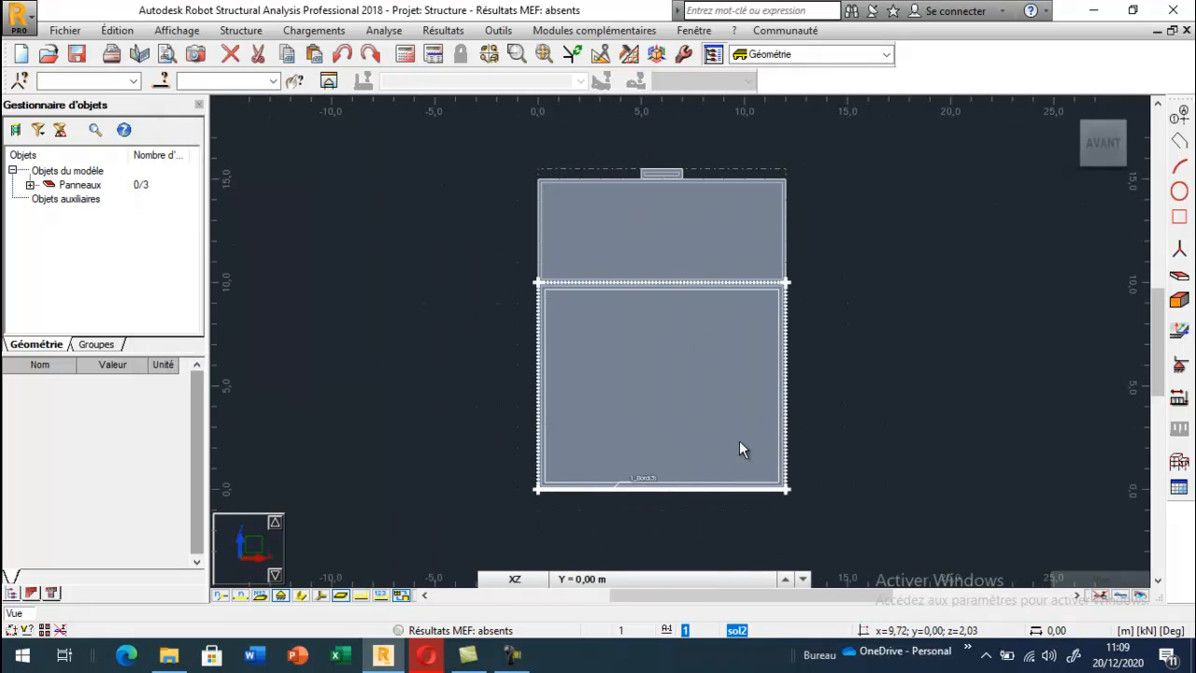
{"action": "key", "text": "Escape"}
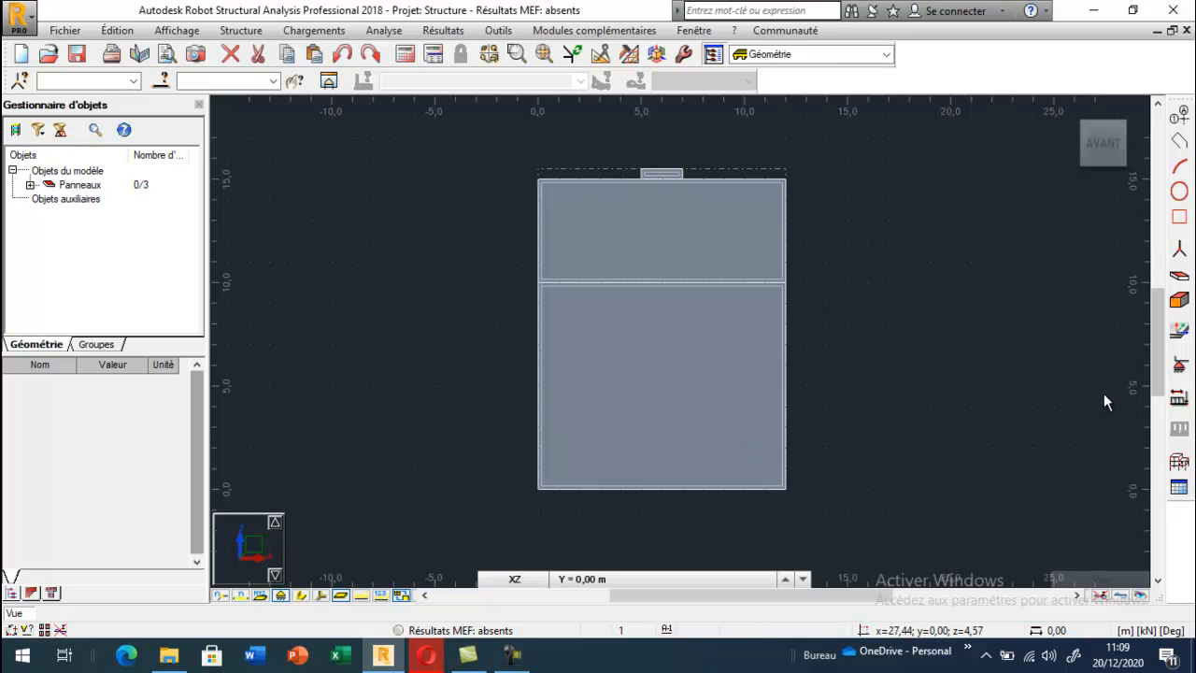
Step: Assign a linear Encastrement support to the bottom edge of the lower panel
{"action": "left_click", "coordinate": [1179, 366]}
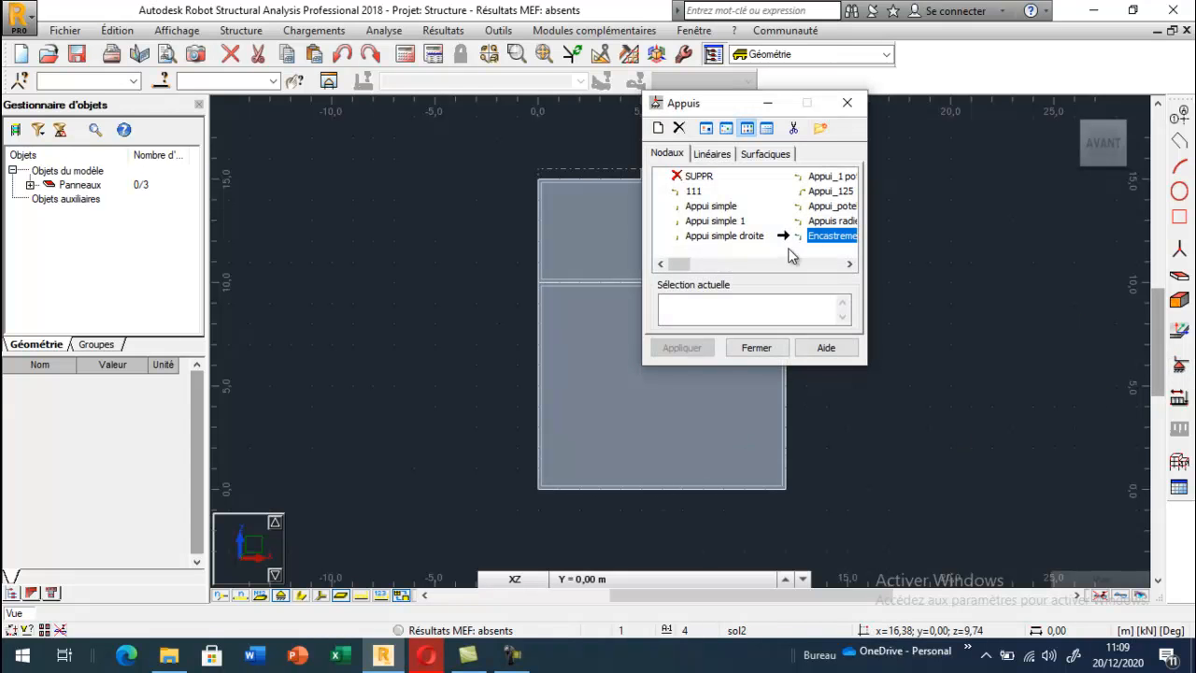
{"action": "left_click", "coordinate": [849, 264]}
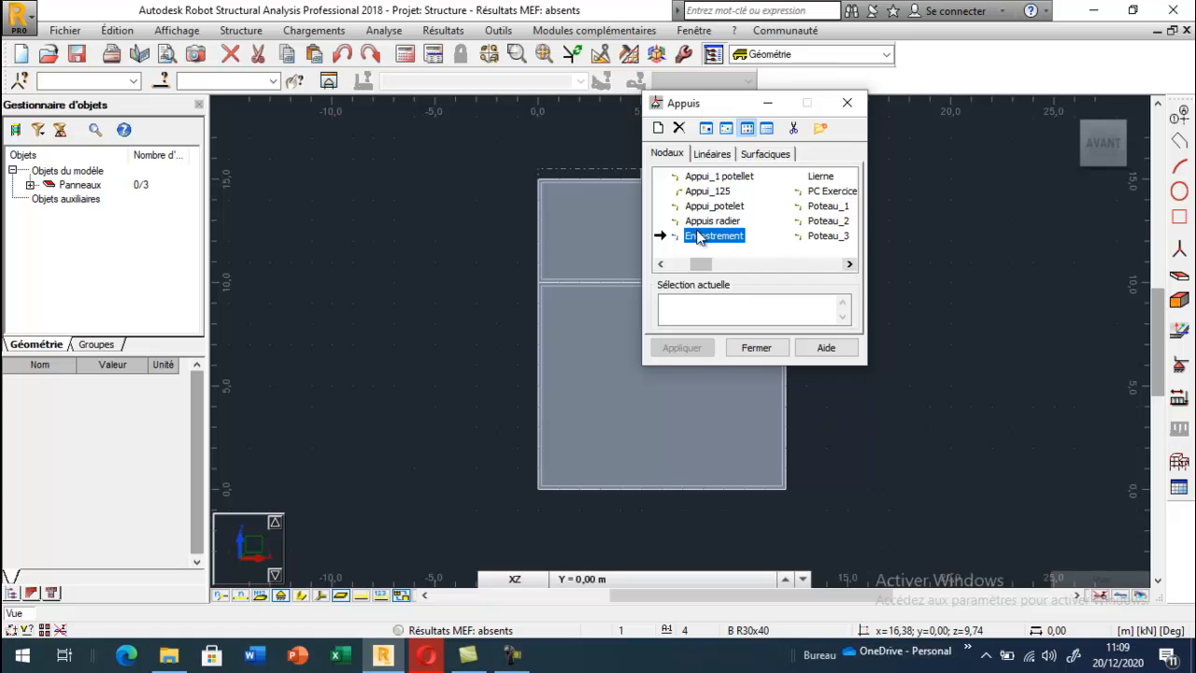
{"action": "left_click", "coordinate": [712, 153]}
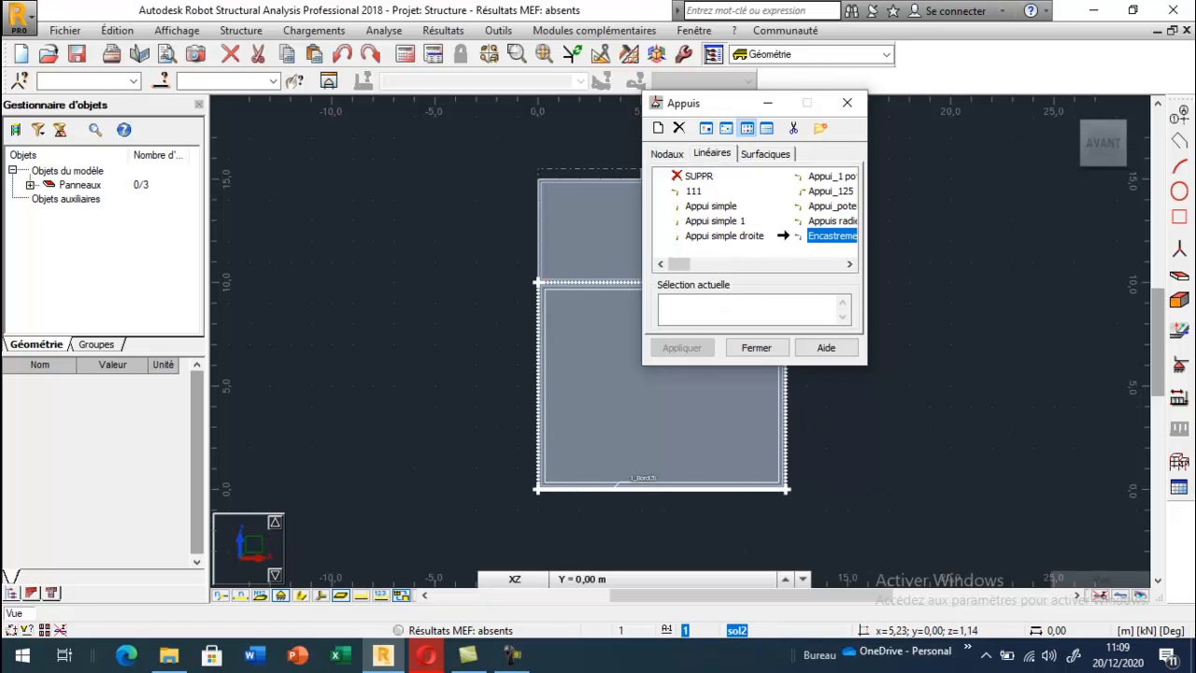
{"action": "left_click", "coordinate": [645, 488]}
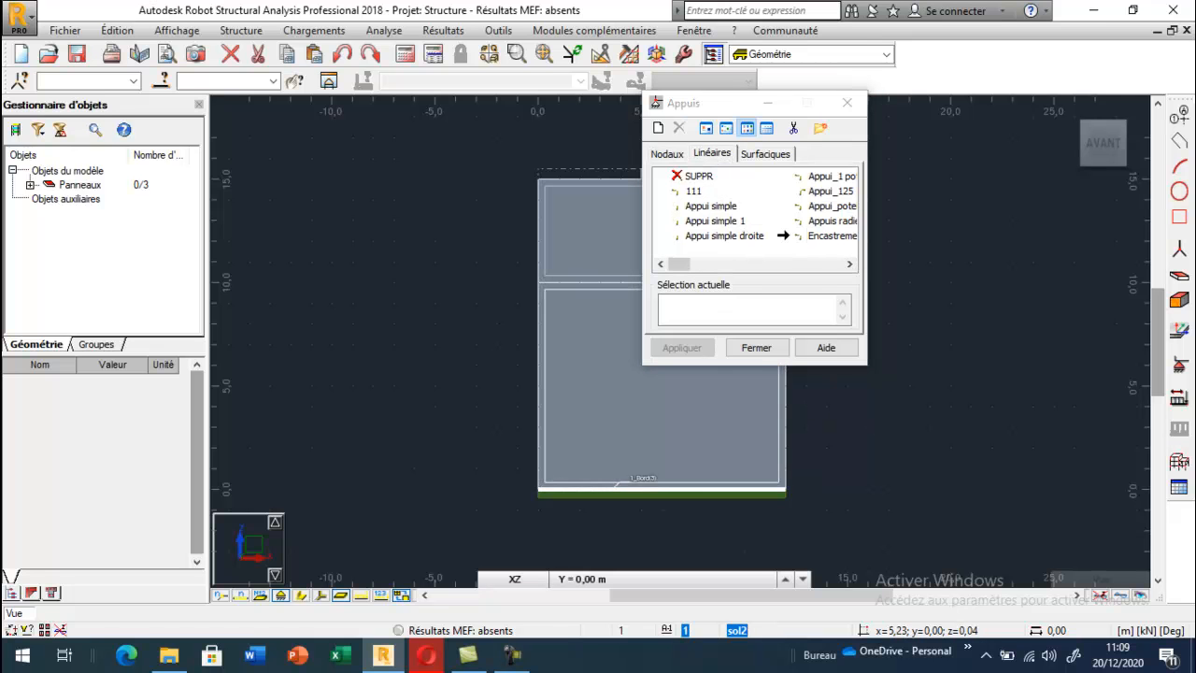
{"action": "left_click", "coordinate": [756, 347]}
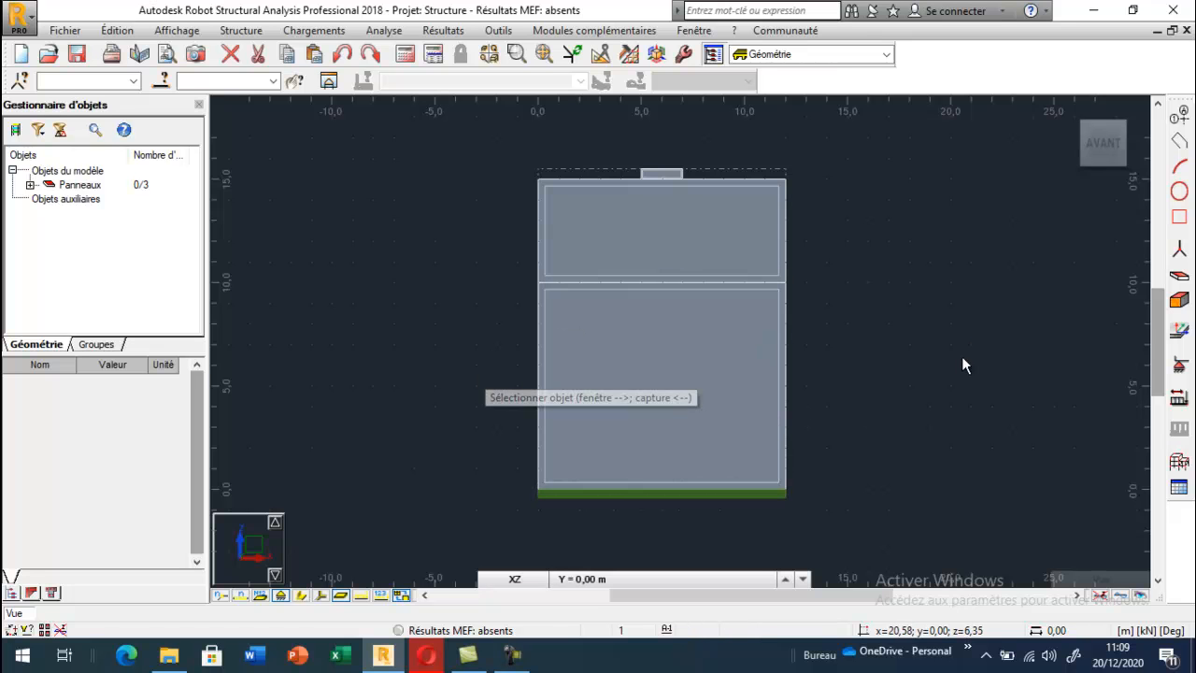
Step: Start defining a new solid characteristic (Caractéristique) and name it "semelle isolée"
{"action": "left_click", "coordinate": [1179, 300]}
{"action": "left_click", "coordinate": [748, 172]}
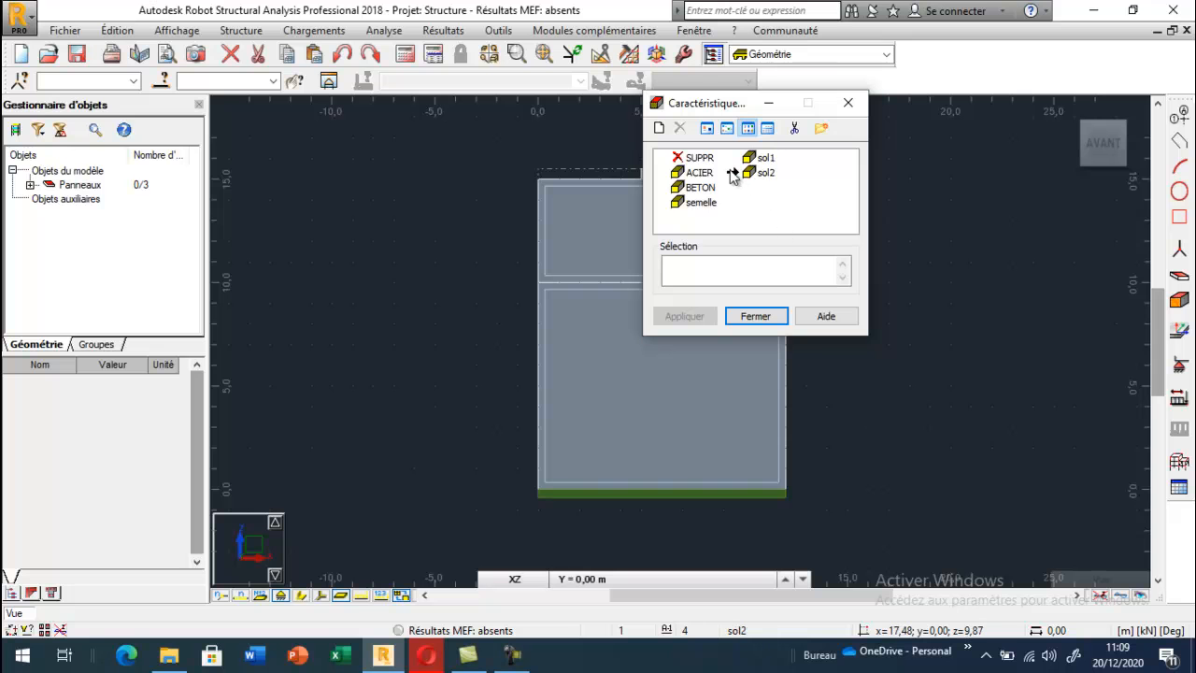
{"action": "left_click", "coordinate": [659, 128]}
{"action": "left_click_drag", "start_coordinate": [949, 210], "coordinate": [230, 162]}
{"action": "left_click_drag", "start_coordinate": [711, 98], "coordinate": [1037, 149]}
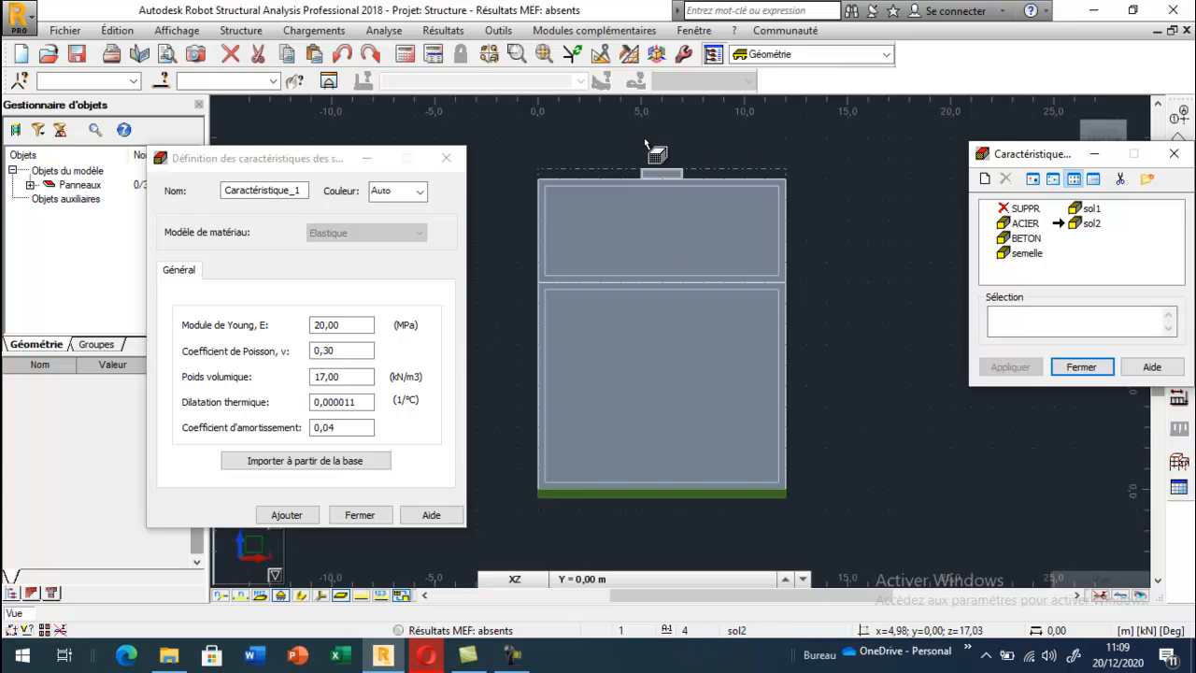
{"action": "left_click_drag", "start_coordinate": [224, 190], "coordinate": [360, 200]}
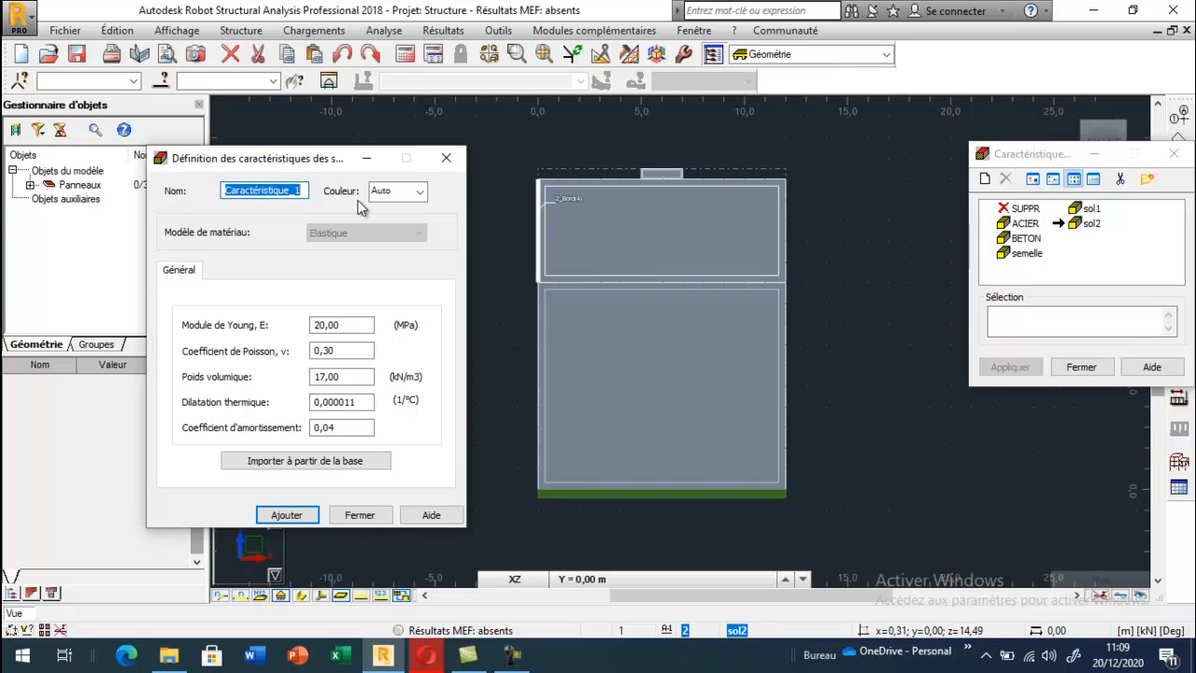
{"action": "type", "text": "semelle"}
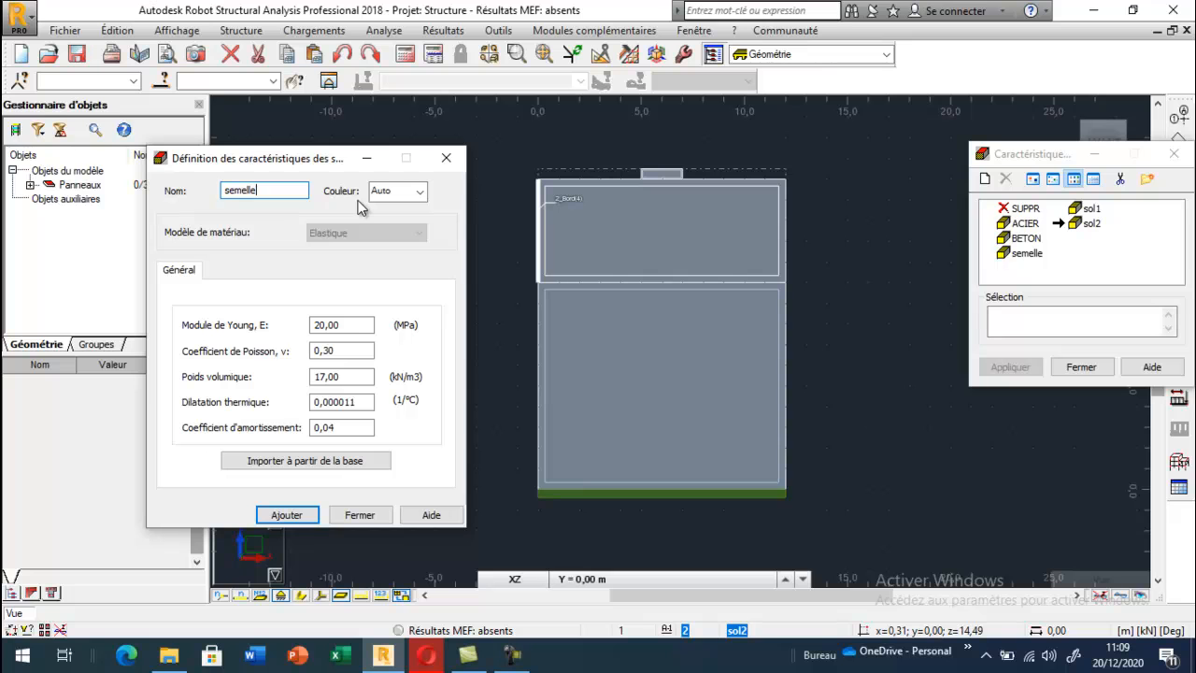
{"action": "type", "text": " isolée"}
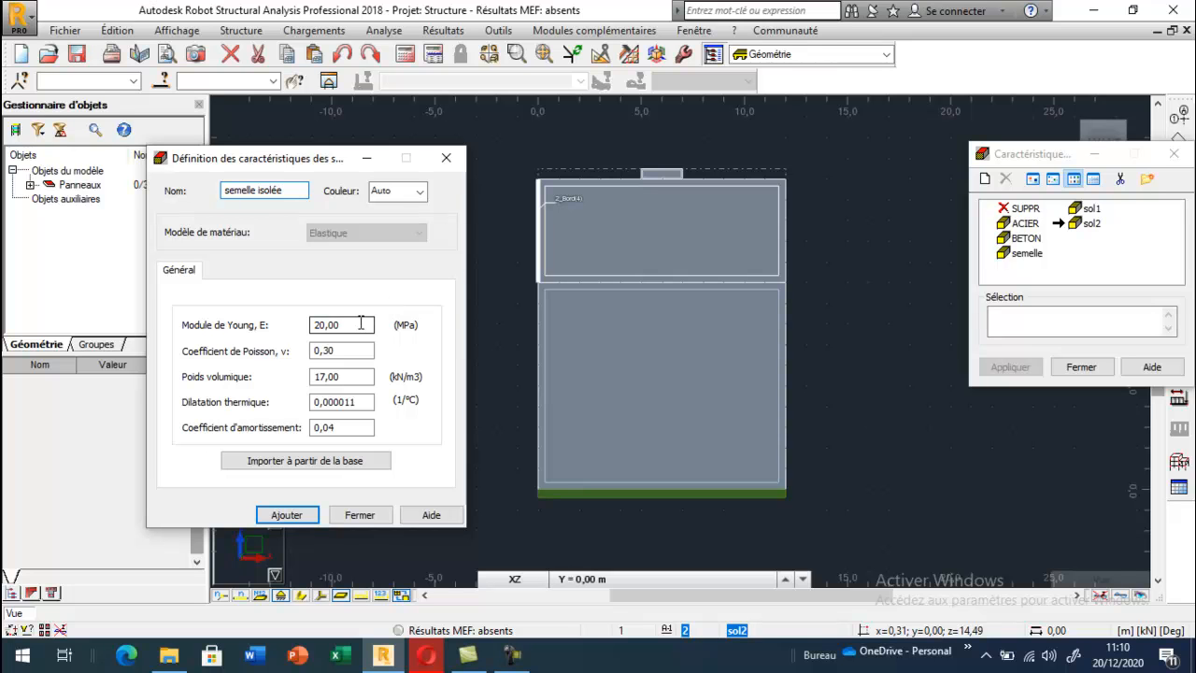
Step: Give "semelle isolée" a Young's modulus of 50000 MPa and a unit weight of 25 kN/m3, and add it to the list
{"action": "left_click_drag", "start_coordinate": [360, 323], "coordinate": [305, 331]}
{"action": "type", "text": "50000"}
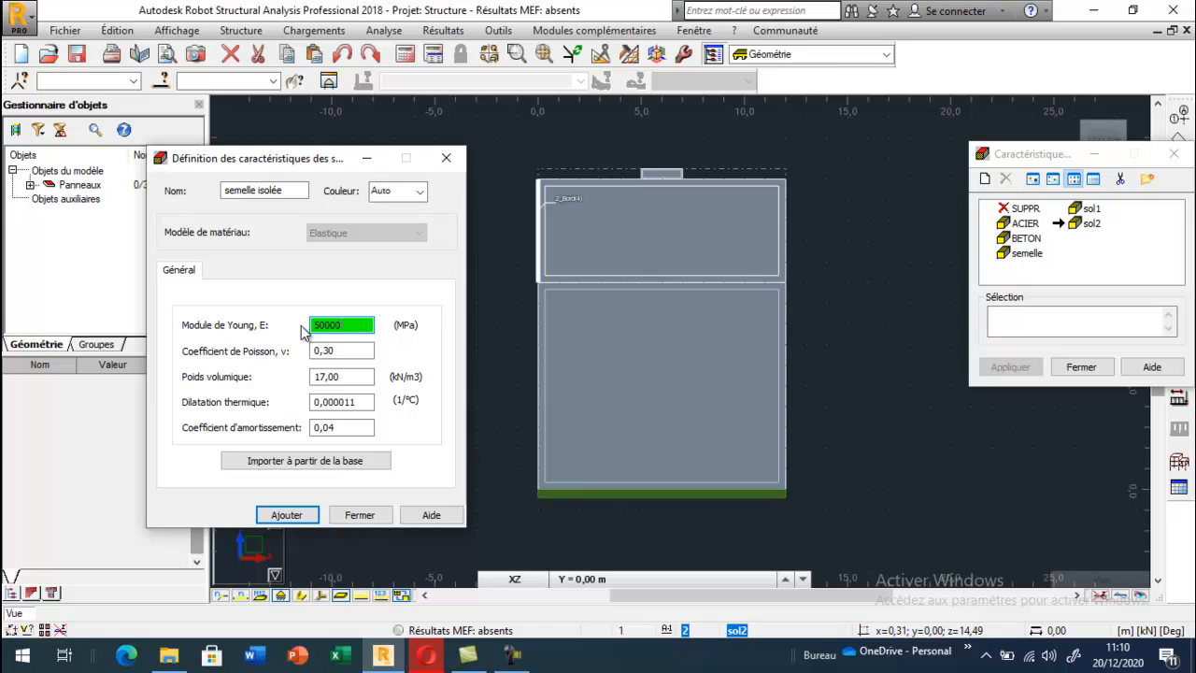
{"action": "left_click_drag", "start_coordinate": [355, 377], "coordinate": [283, 392]}
{"action": "type", "text": "25"}
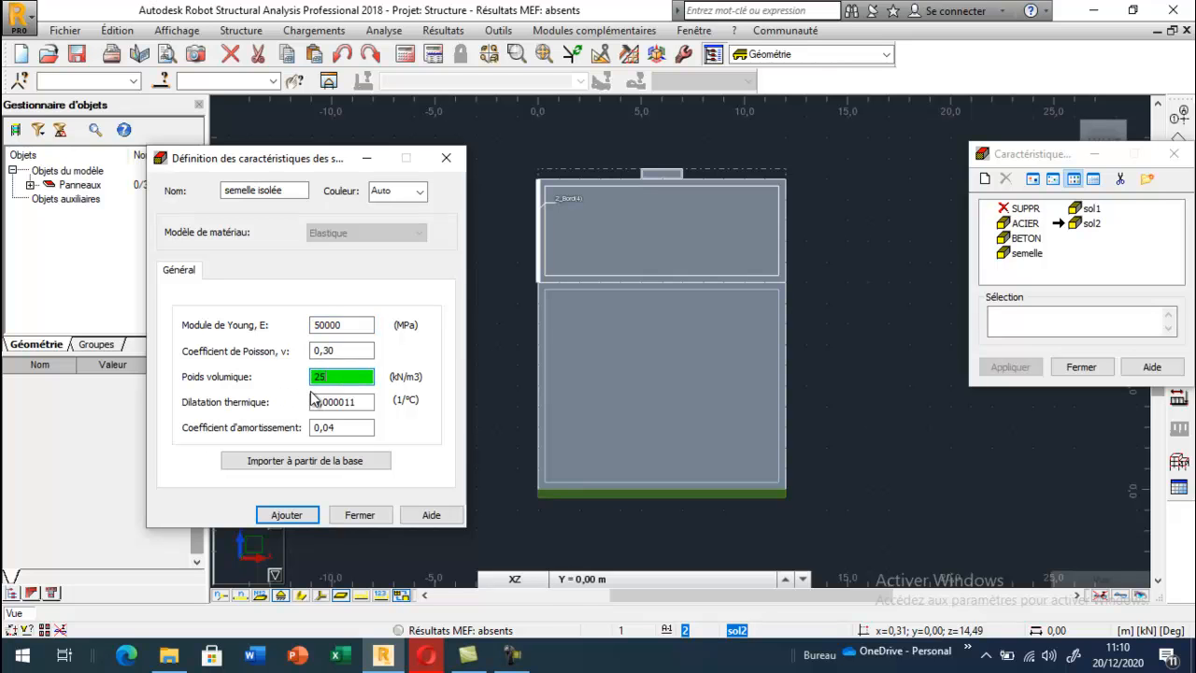
{"action": "left_click", "coordinate": [286, 515]}
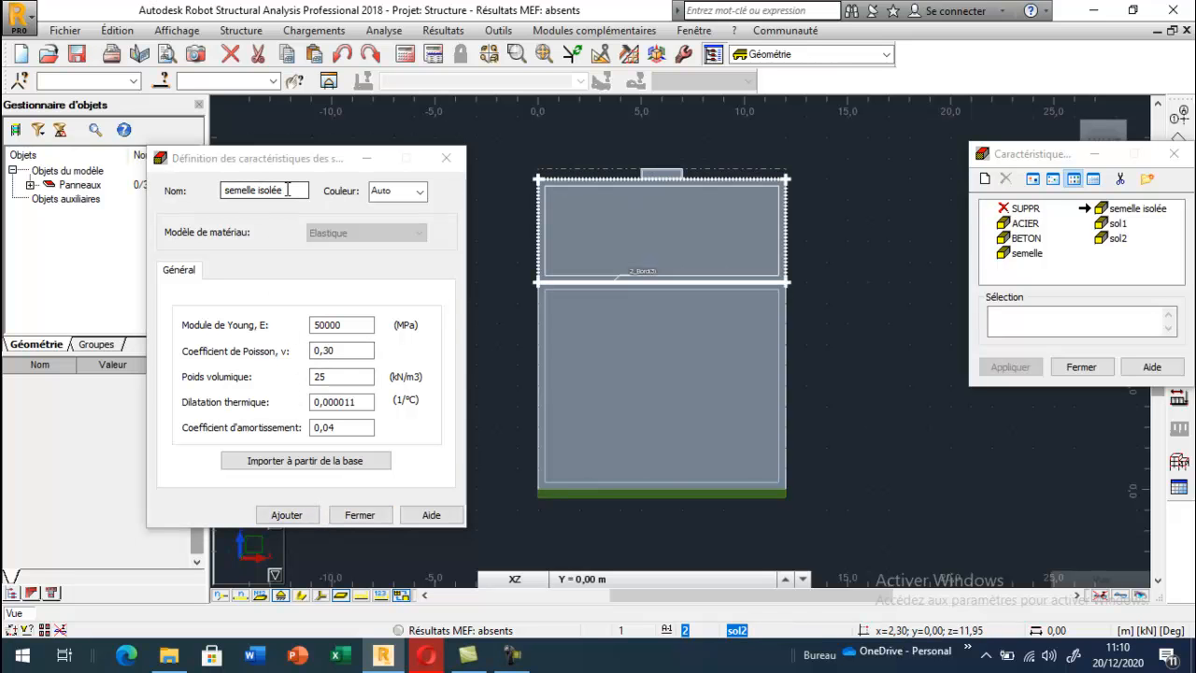
Step: Add a characteristic named "couche 1 sol" with a Young's modulus of 50 MPa and a unit weight of 18 kN/m3
{"action": "left_click_drag", "start_coordinate": [288, 190], "coordinate": [187, 208]}
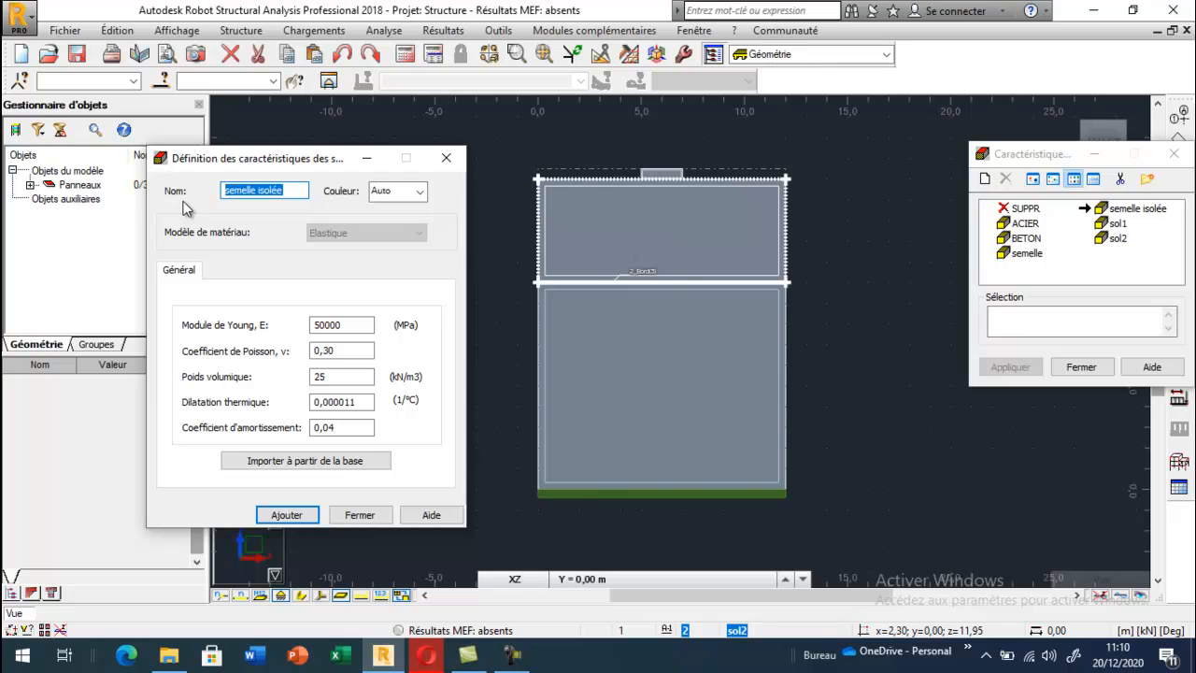
{"action": "type", "text": "couche 1 sol"}
{"action": "left_click_drag", "start_coordinate": [339, 326], "coordinate": [295, 334]}
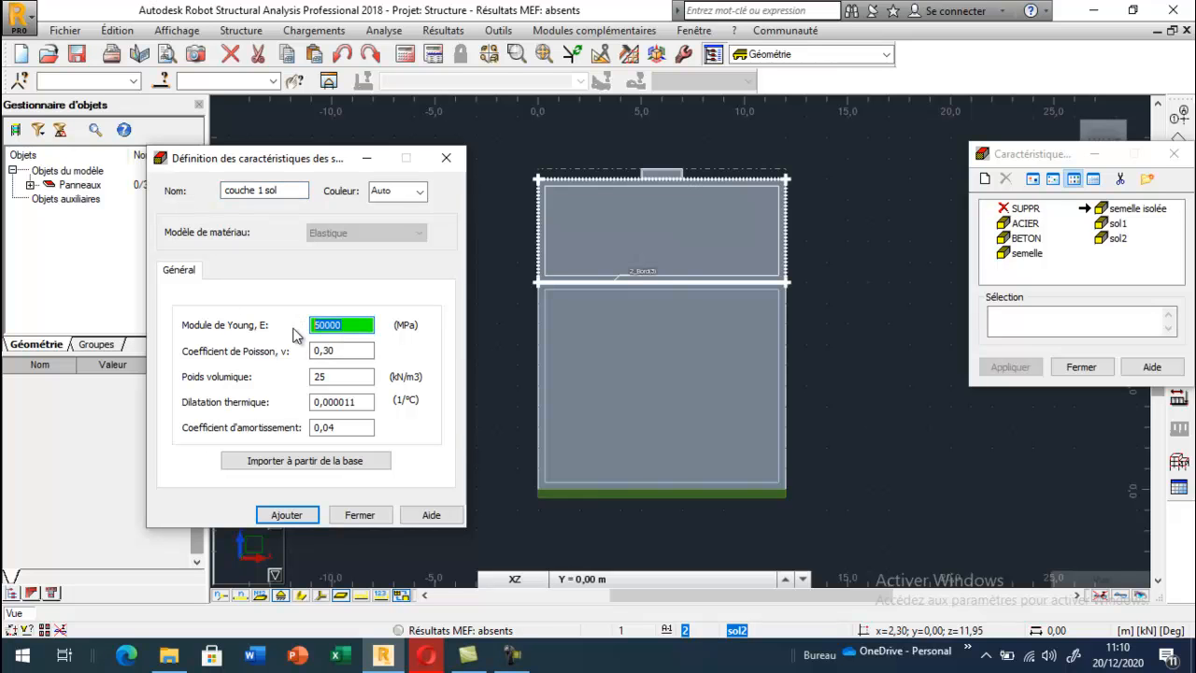
{"action": "type", "text": "50"}
{"action": "left_click_drag", "start_coordinate": [333, 377], "coordinate": [261, 404]}
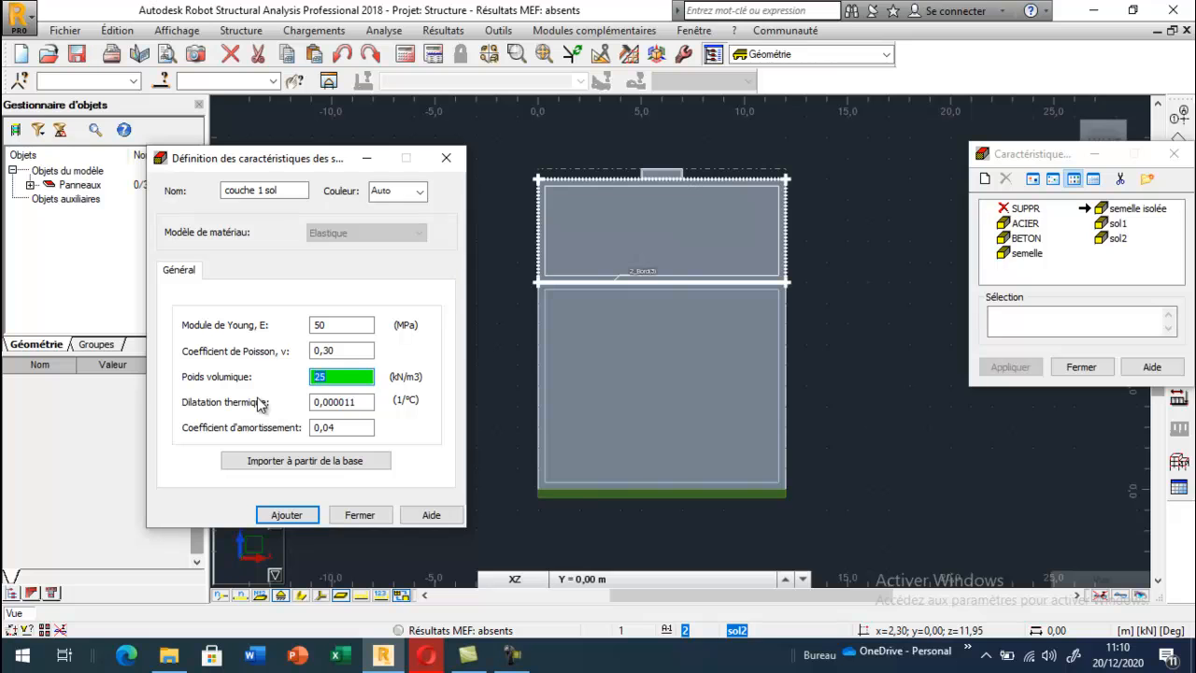
{"action": "left_click", "coordinate": [287, 515]}
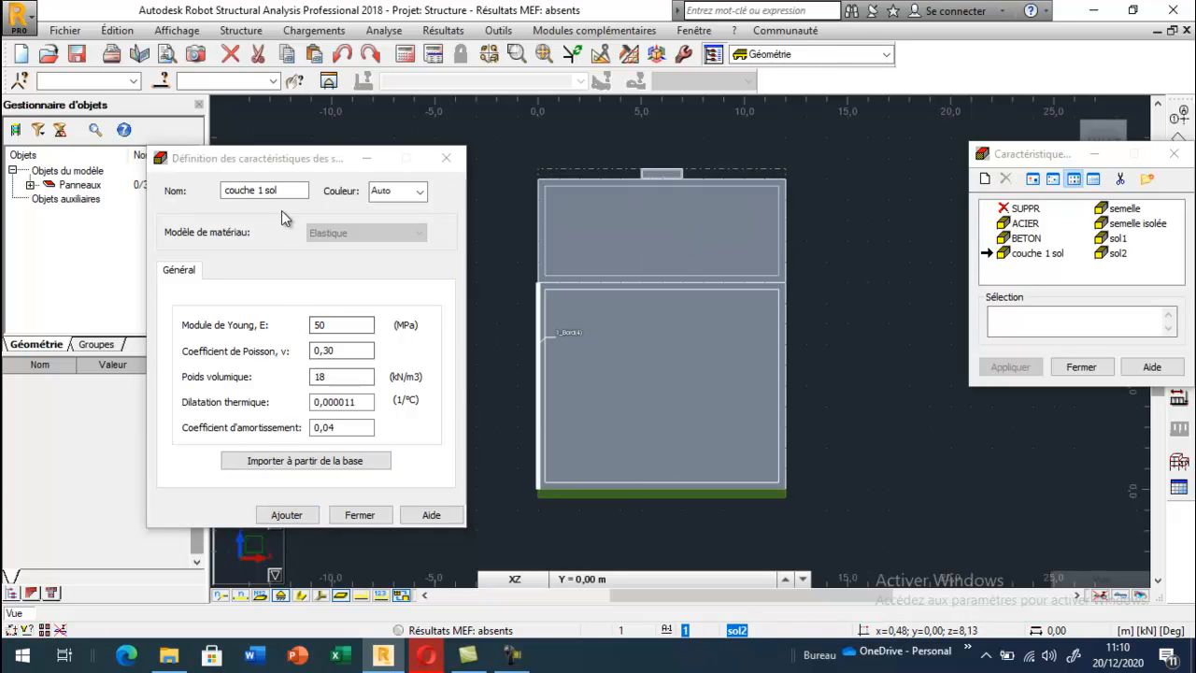
Step: Add a characteristic named "couche 2 sol" with a Young's modulus of 70 MPa and unit weight of 17 kN/m3, and close the characteristics dialogs
{"action": "double_click", "coordinate": [259, 191]}
{"action": "type", "text": "2"}
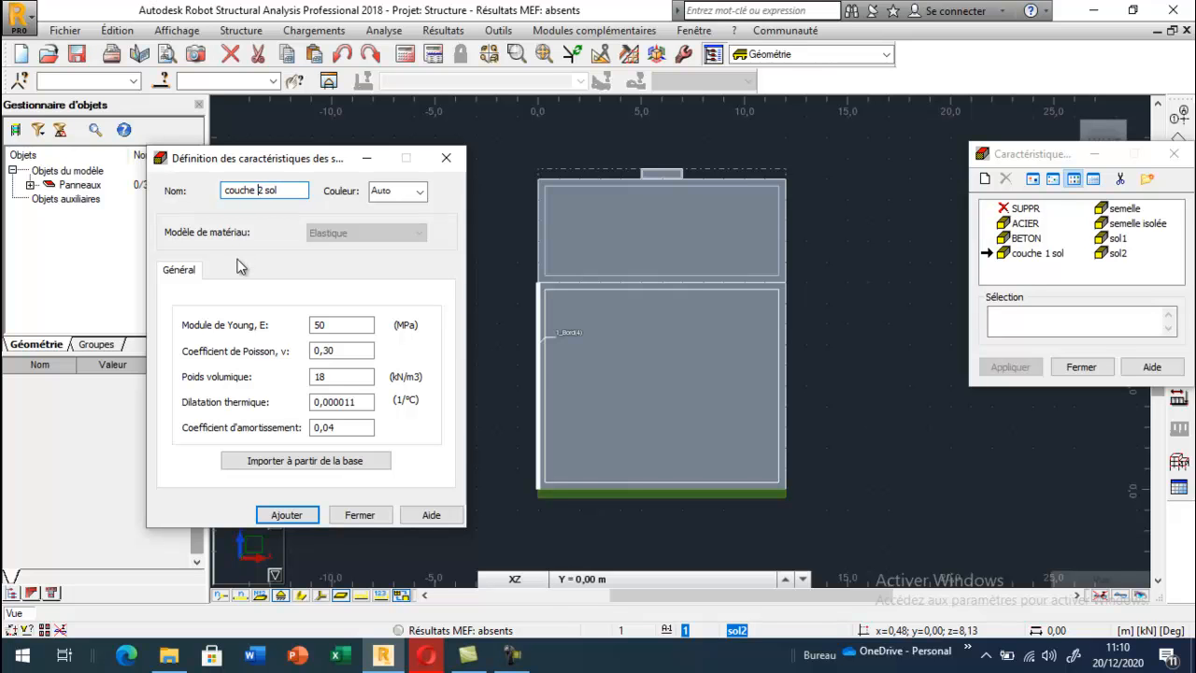
{"action": "left_click_drag", "start_coordinate": [338, 325], "coordinate": [300, 333]}
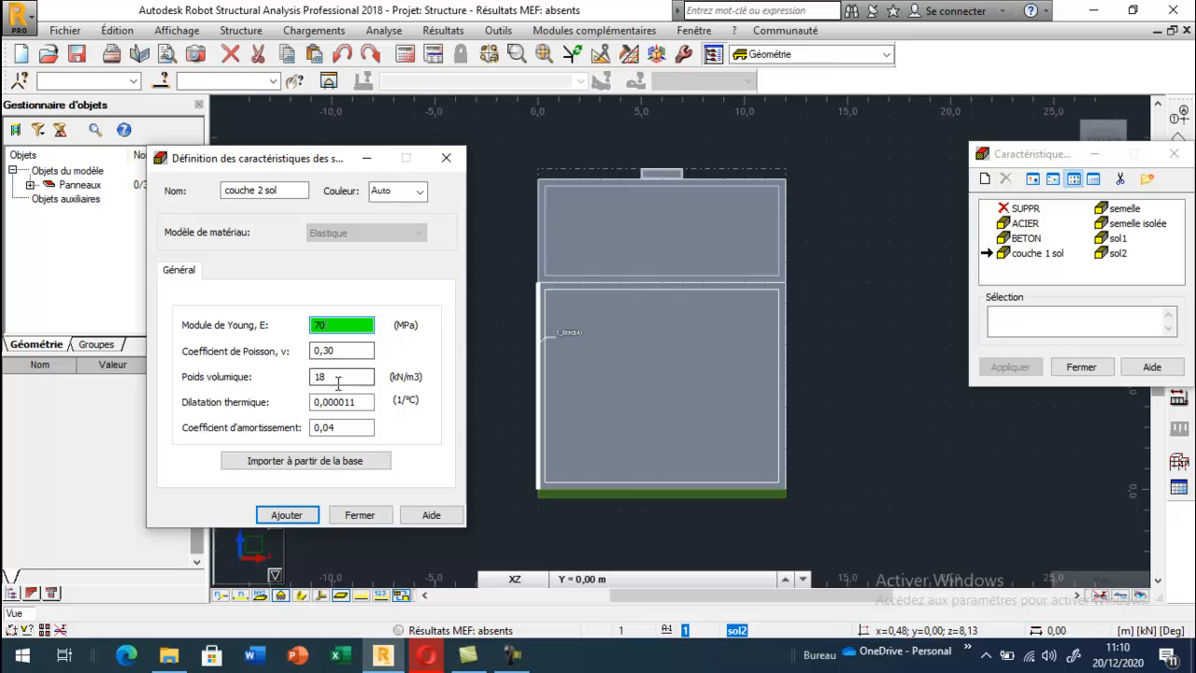
{"action": "key", "text": "Tab"}
{"action": "key", "text": "Tab"}
{"action": "type", "text": "17"}
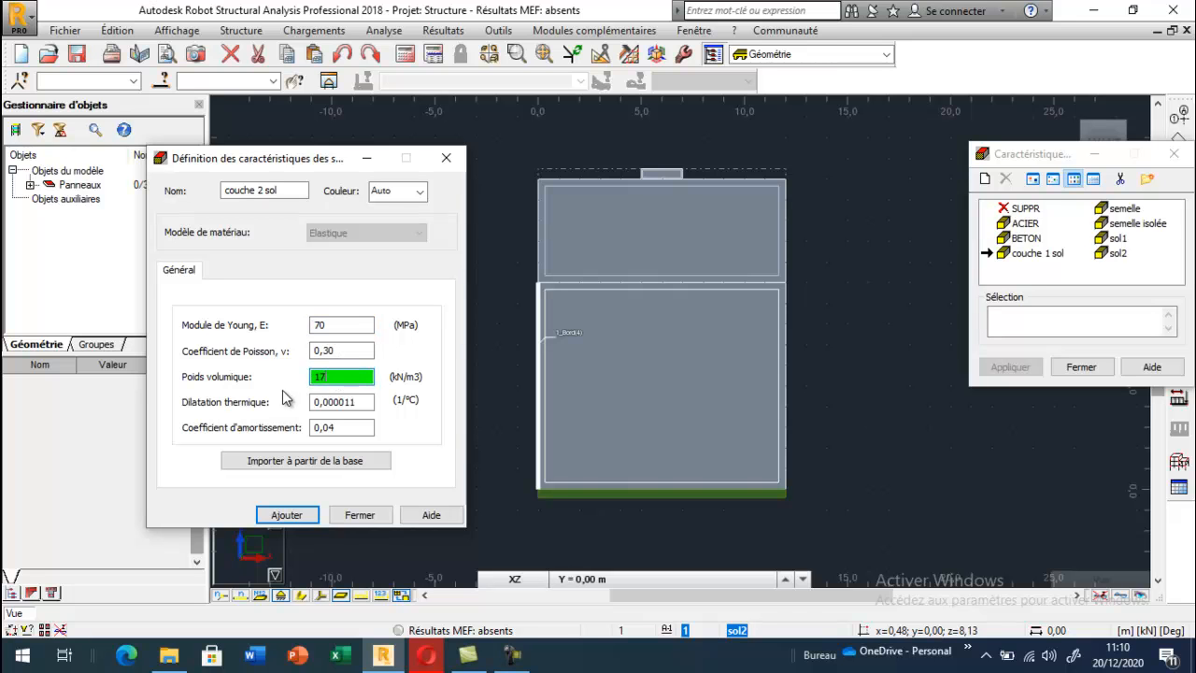
{"action": "left_click", "coordinate": [286, 515]}
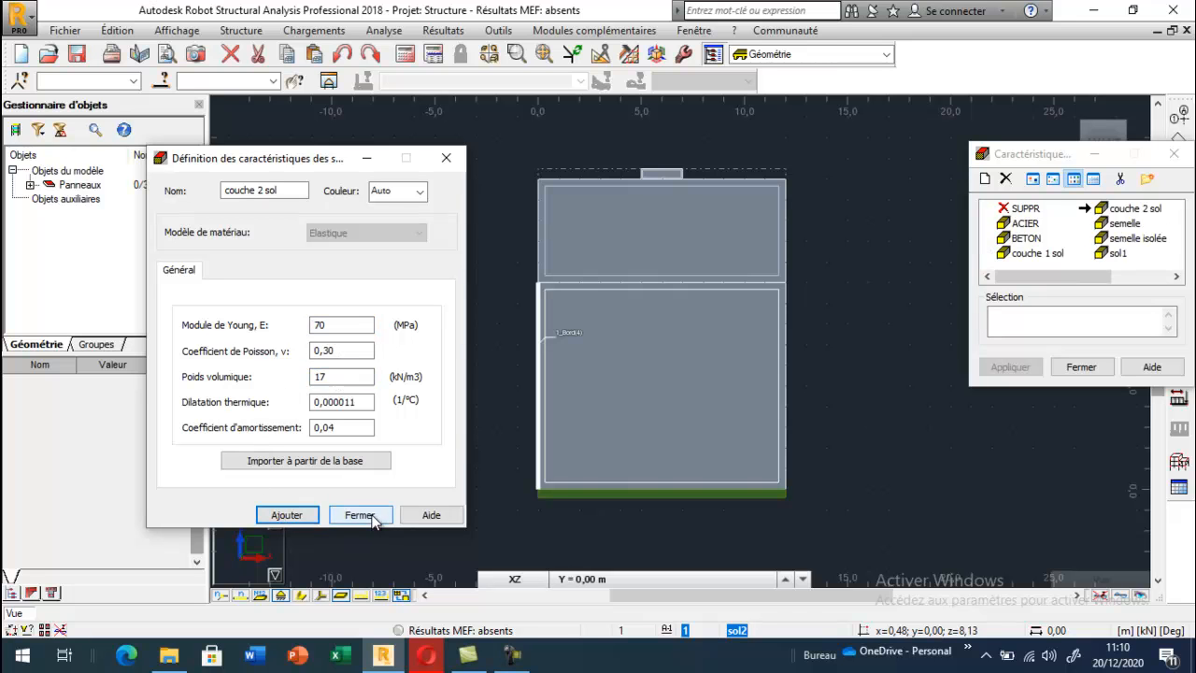
{"action": "left_click", "coordinate": [360, 515]}
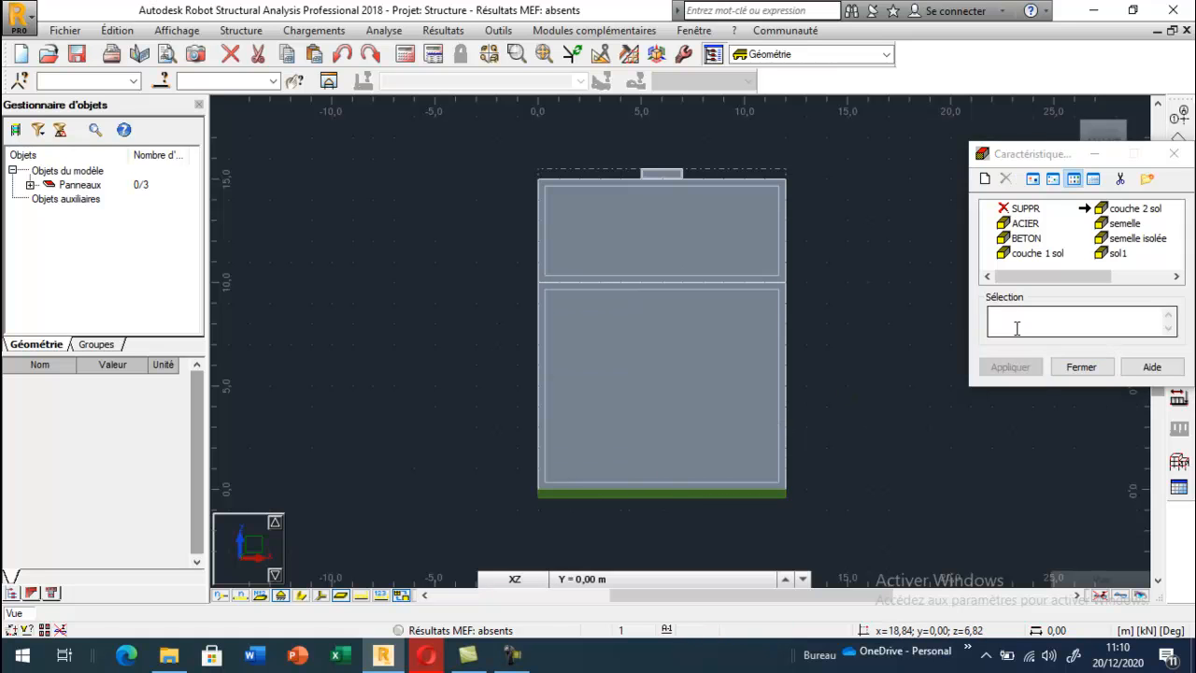
{"action": "left_click", "coordinate": [1080, 368]}
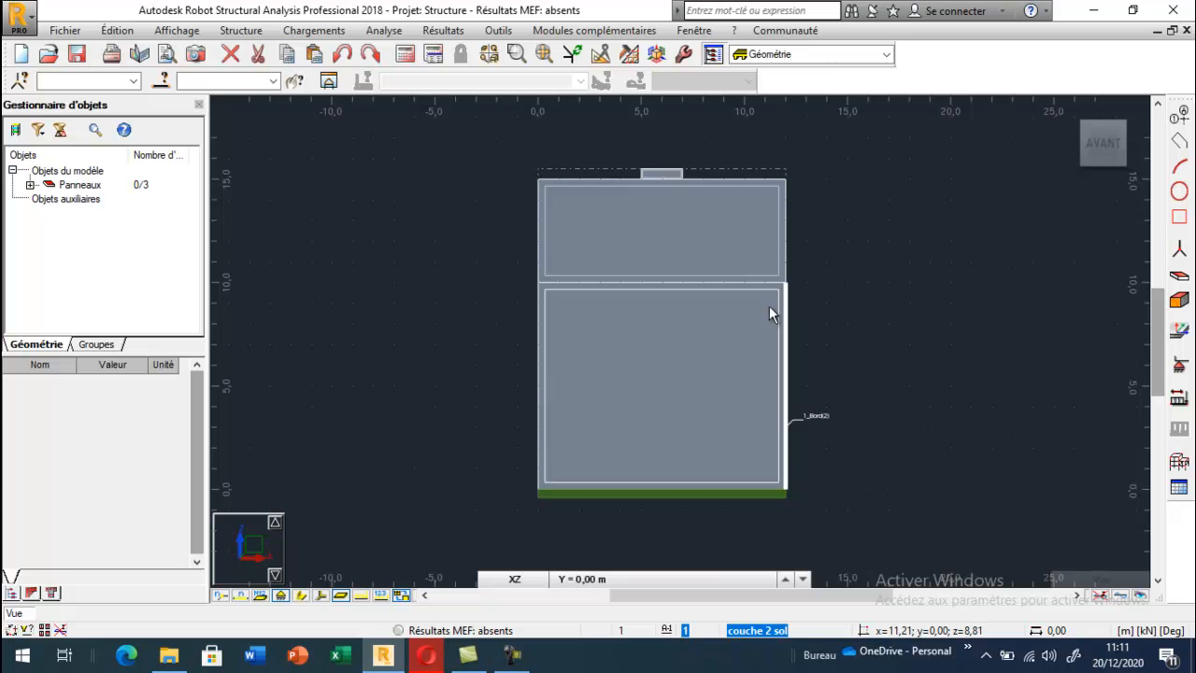
Step: Generate the local finite element mesh for all panels of the model
{"action": "scroll", "coordinate": [748, 295], "scroll_direction": "up", "scroll_amount": 1}
{"action": "scroll", "coordinate": [676, 273], "scroll_direction": "down", "scroll_amount": 1}
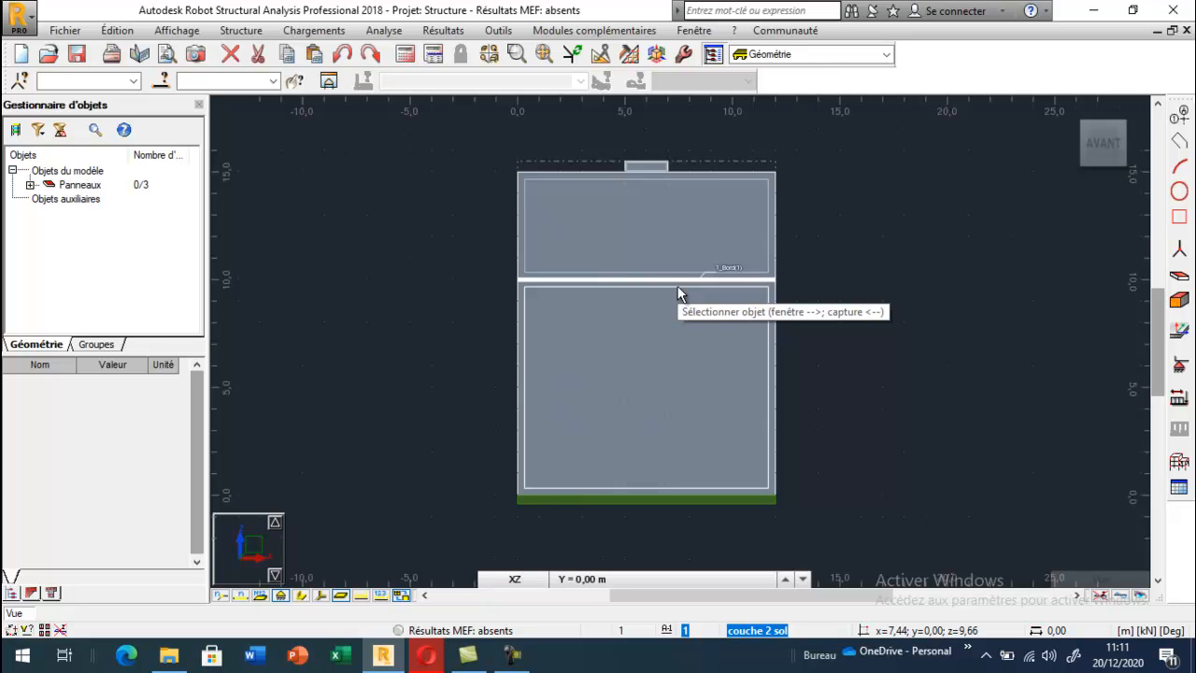
{"action": "left_click", "coordinate": [662, 231]}
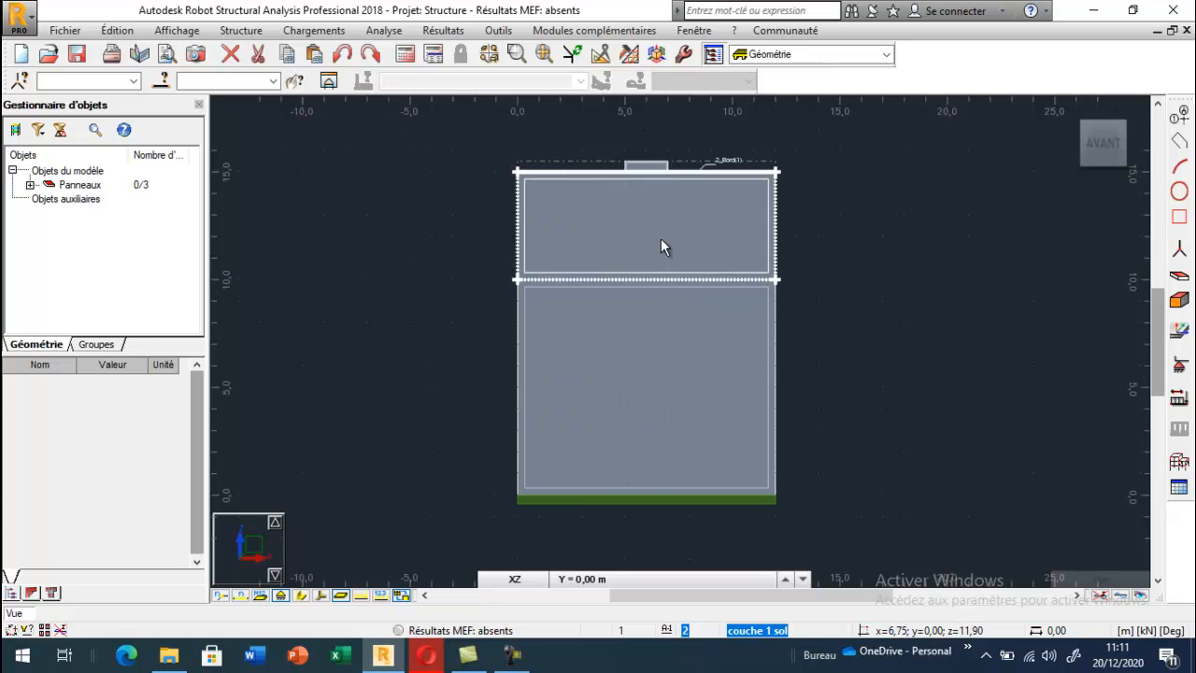
{"action": "left_click", "coordinate": [501, 247]}
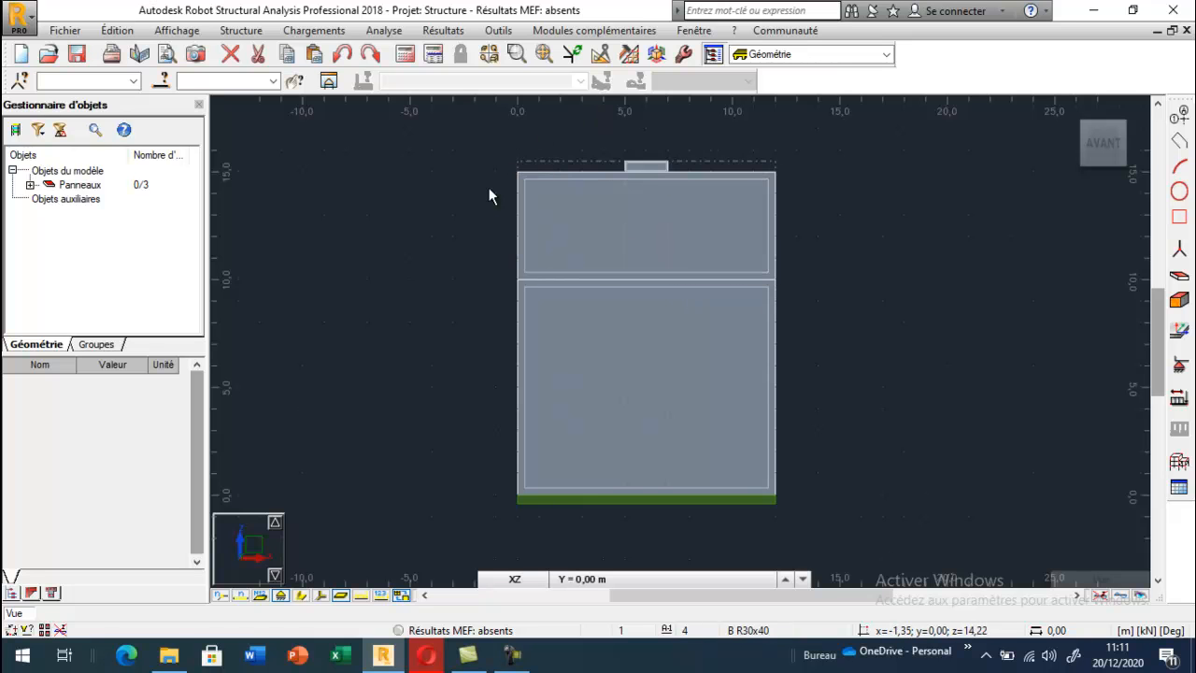
{"action": "left_click", "coordinate": [629, 58]}
{"action": "left_click", "coordinate": [564, 94]}
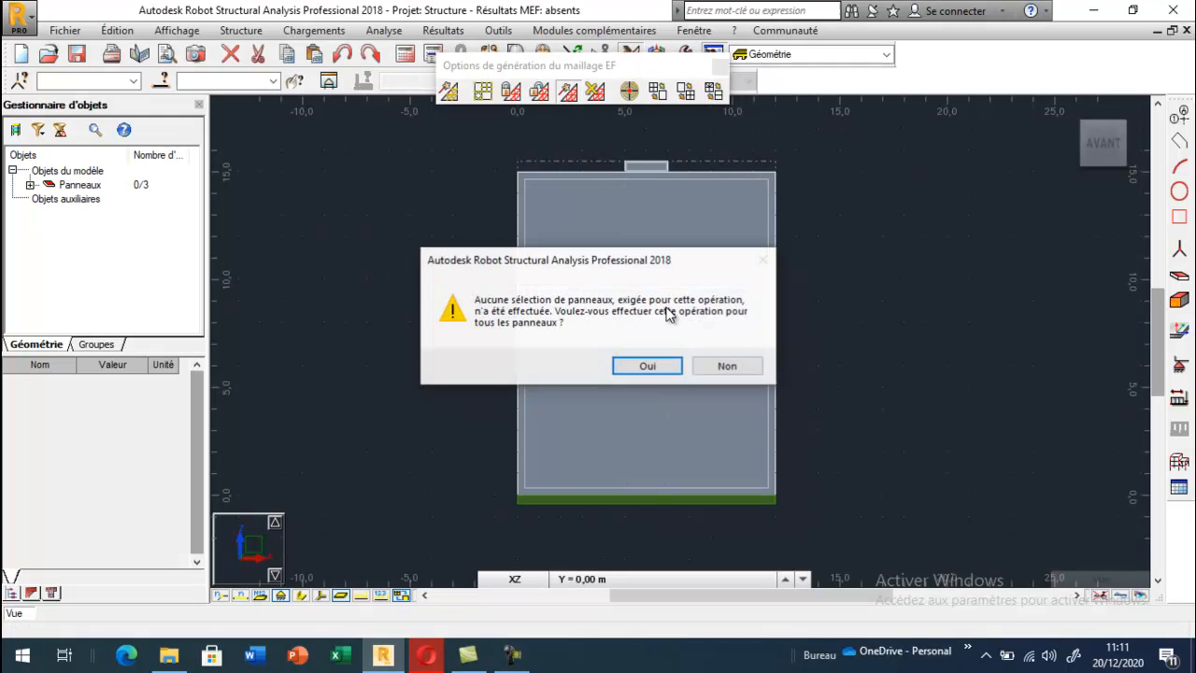
{"action": "left_click", "coordinate": [650, 366]}
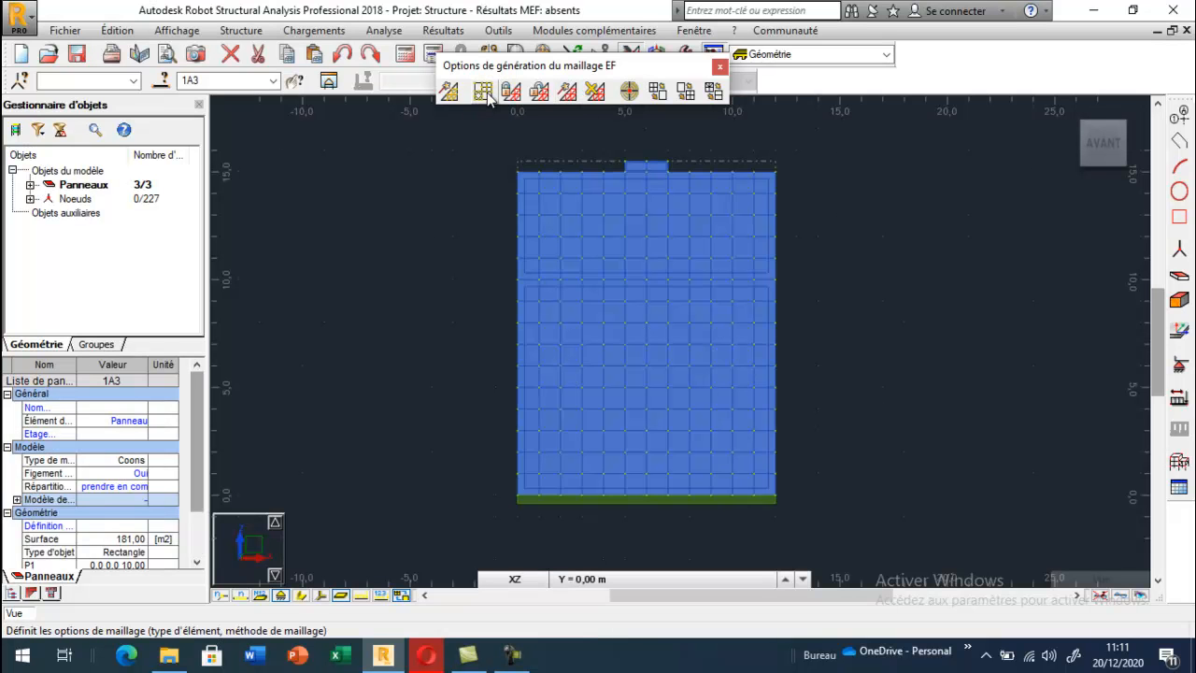
Step: Set the mesh element size of all panels to 0.2 m and generate the calculation model
{"action": "left_click", "coordinate": [484, 93]}
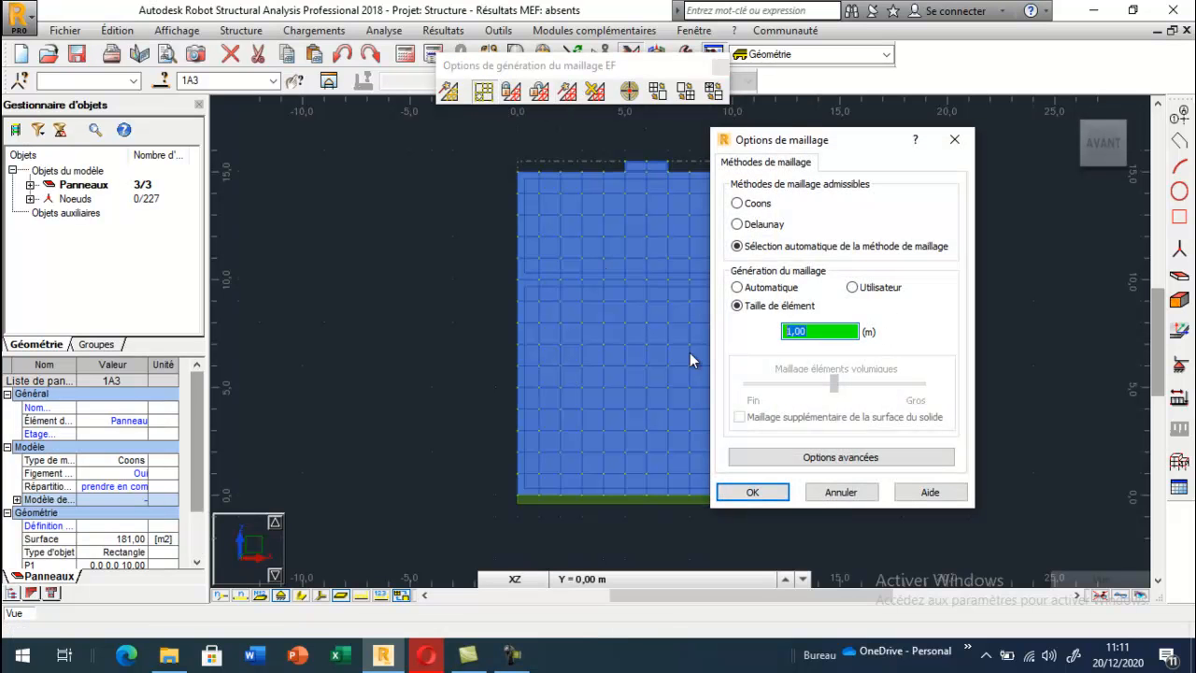
{"action": "type", "text": "0.2"}
{"action": "left_click", "coordinate": [748, 493]}
{"action": "left_click", "coordinate": [448, 92]}
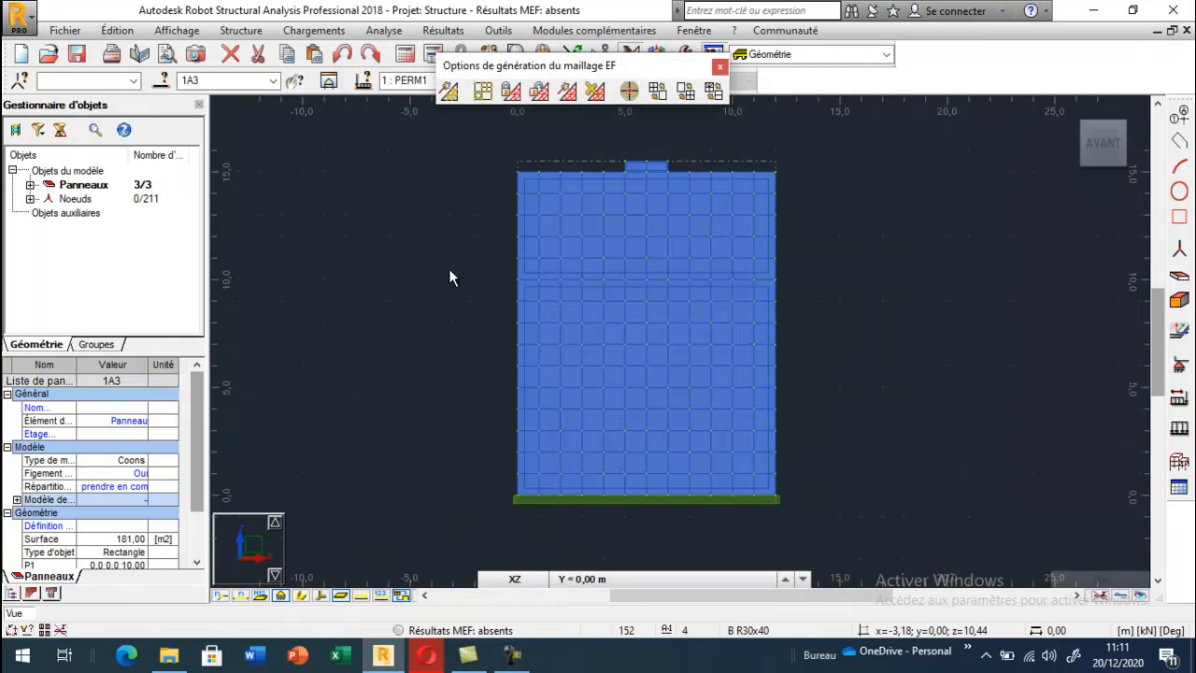
Step: Set the mesh element size to 0.1 m, close the meshing options and deselect the panels
{"action": "left_click", "coordinate": [510, 93]}
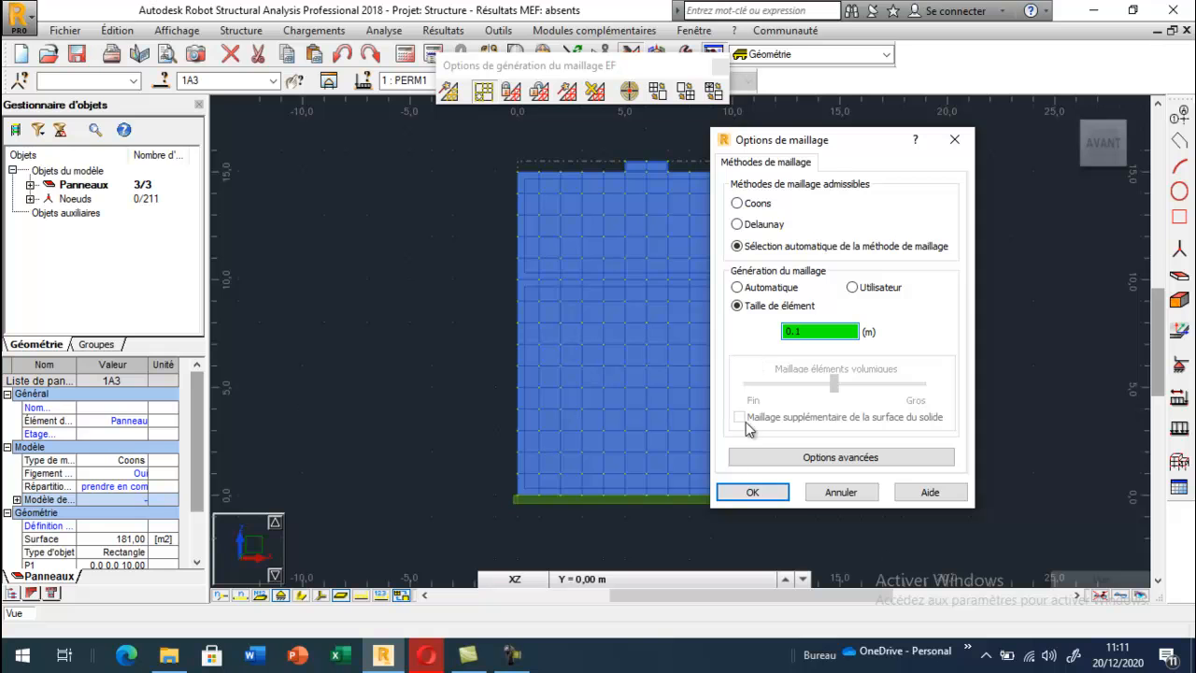
{"action": "left_click", "coordinate": [738, 492]}
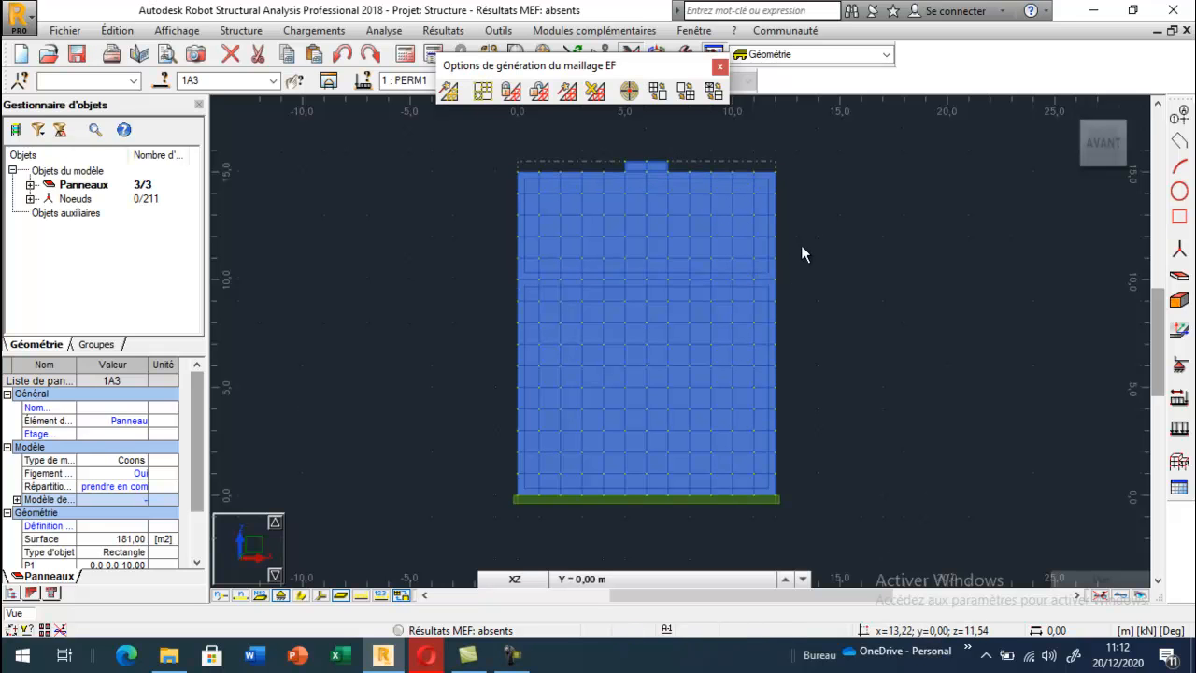
{"action": "left_click", "coordinate": [720, 68]}
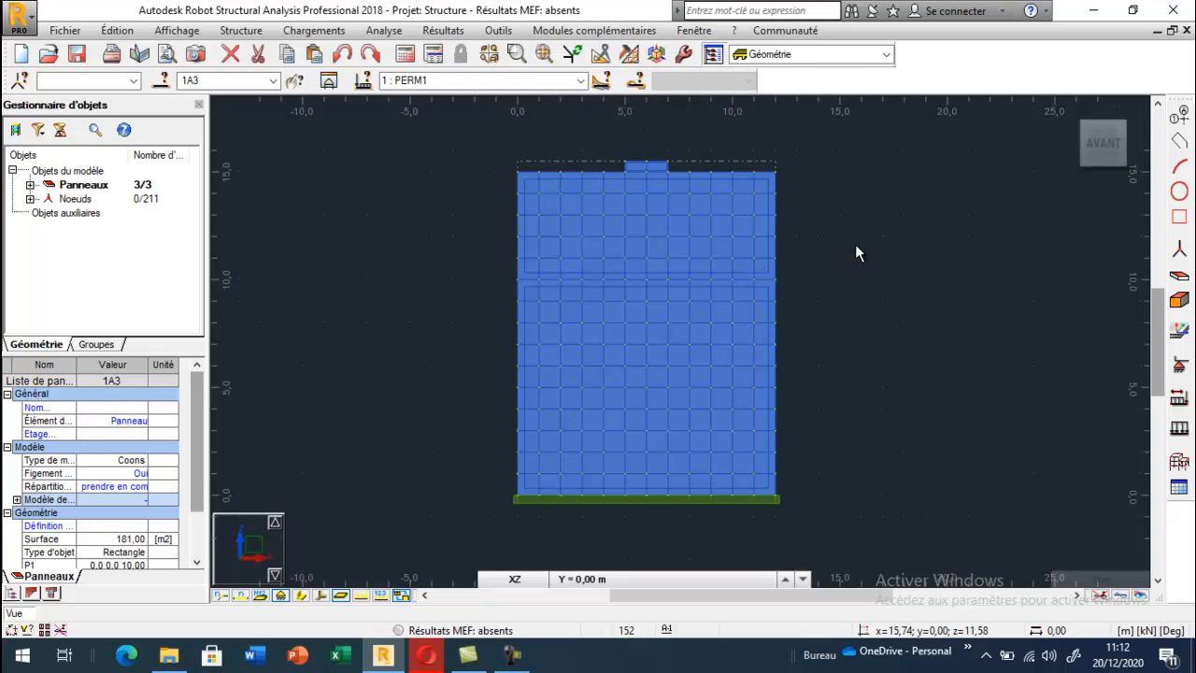
{"action": "left_click", "coordinate": [852, 242]}
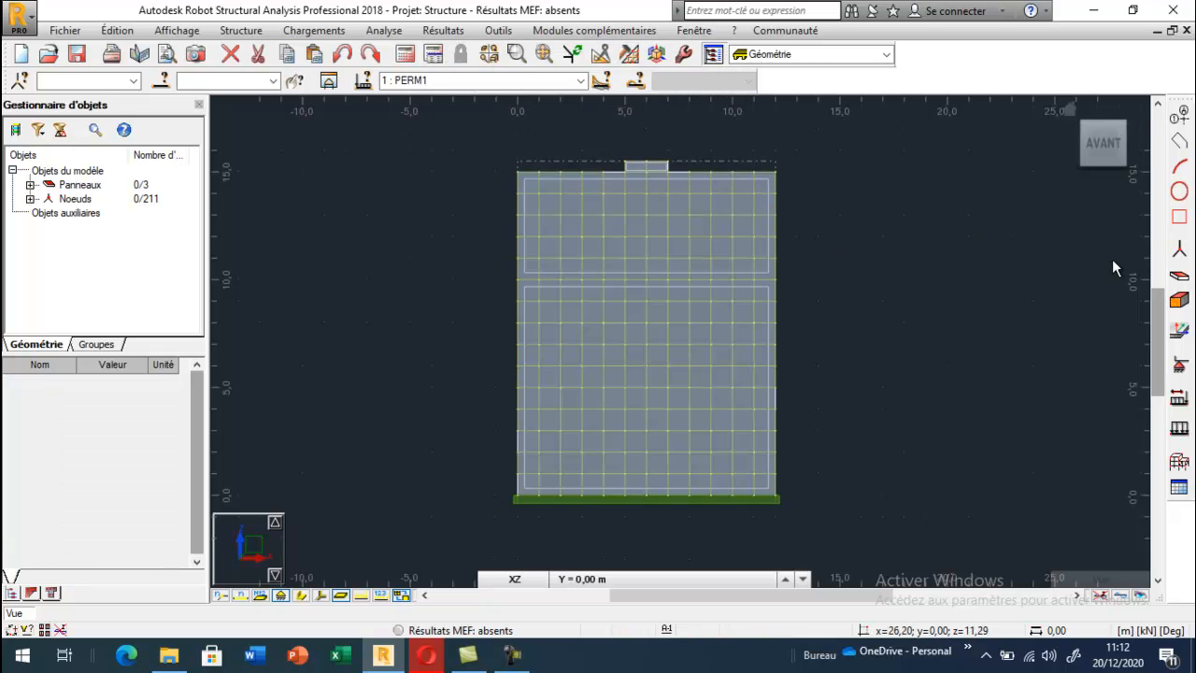
Step: Open the load case definition and begin renaming the new permanent case 2
{"action": "left_click", "coordinate": [1180, 399]}
{"action": "mouse_move", "coordinate": [757, 106]}
{"action": "left_mouse_down"}
{"action": "mouse_move", "coordinate": [529, 129]}
{"action": "mouse_move", "coordinate": [218, 128]}
{"action": "left_mouse_up"}
{"action": "double_click", "coordinate": [217, 215]}
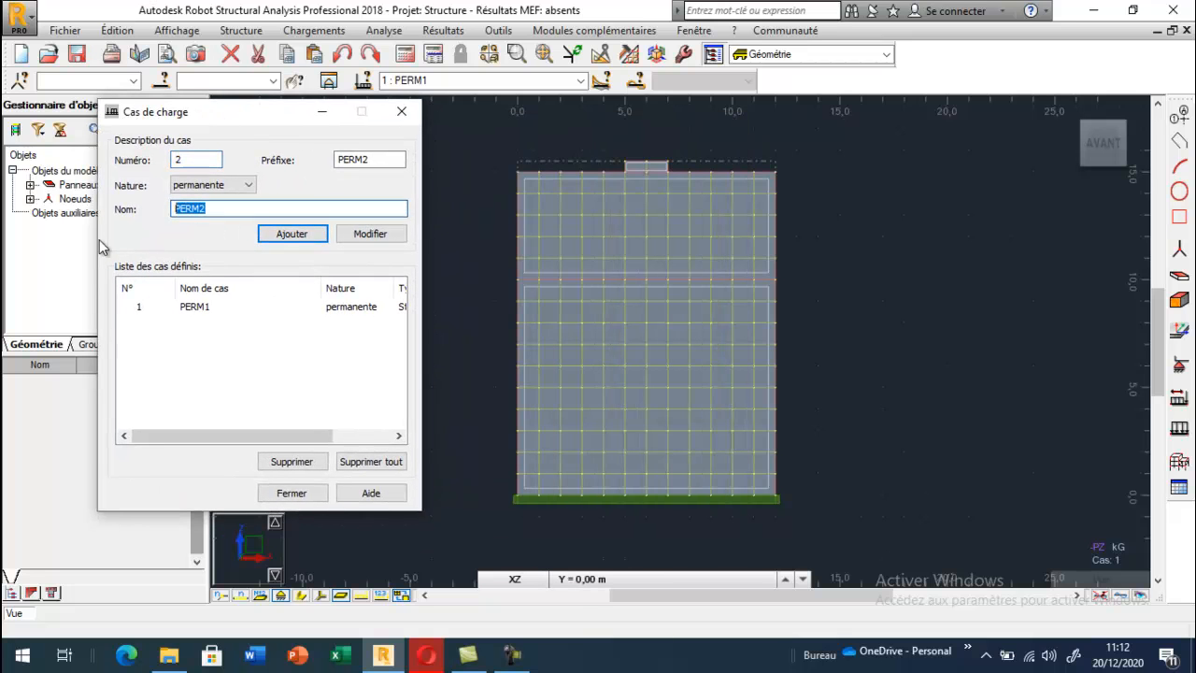
{"action": "type", "text": "poi"}
Step: Set the geotechnical design code (Géotechniques) to DTU 13.12 in the job preferences
{"action": "left_click", "coordinate": [498, 30]}
{"action": "left_click", "coordinate": [551, 276]}
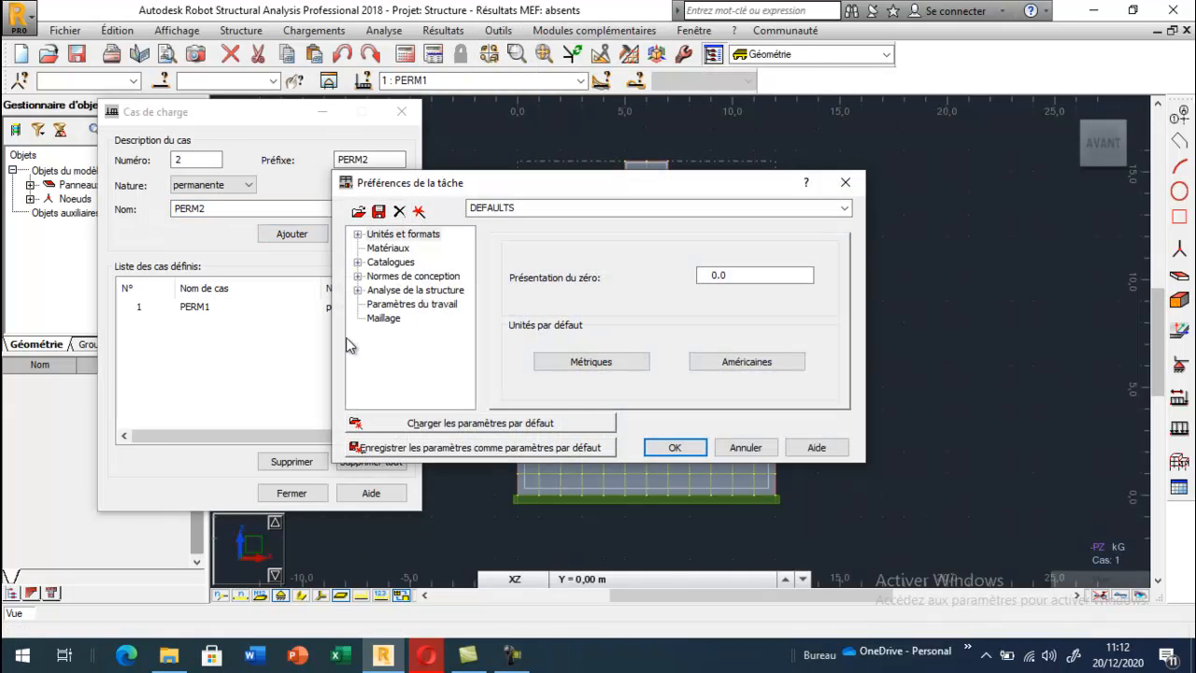
{"action": "left_click", "coordinate": [378, 277]}
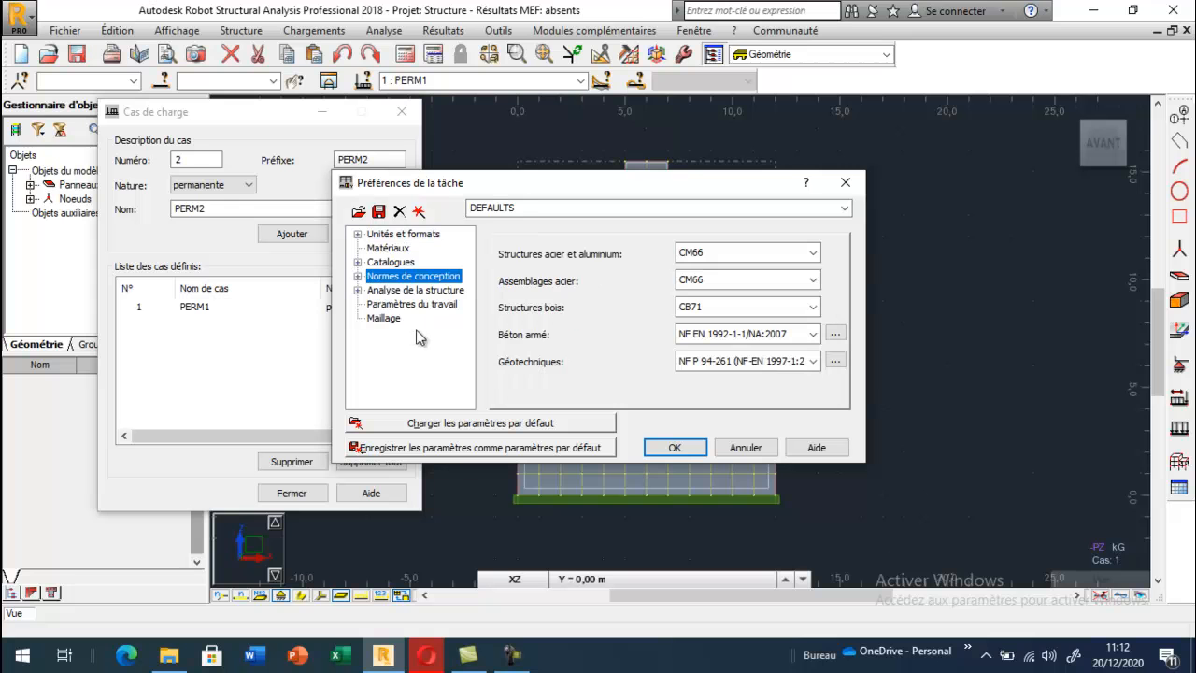
{"action": "left_click", "coordinate": [818, 362]}
{"action": "left_click", "coordinate": [752, 392]}
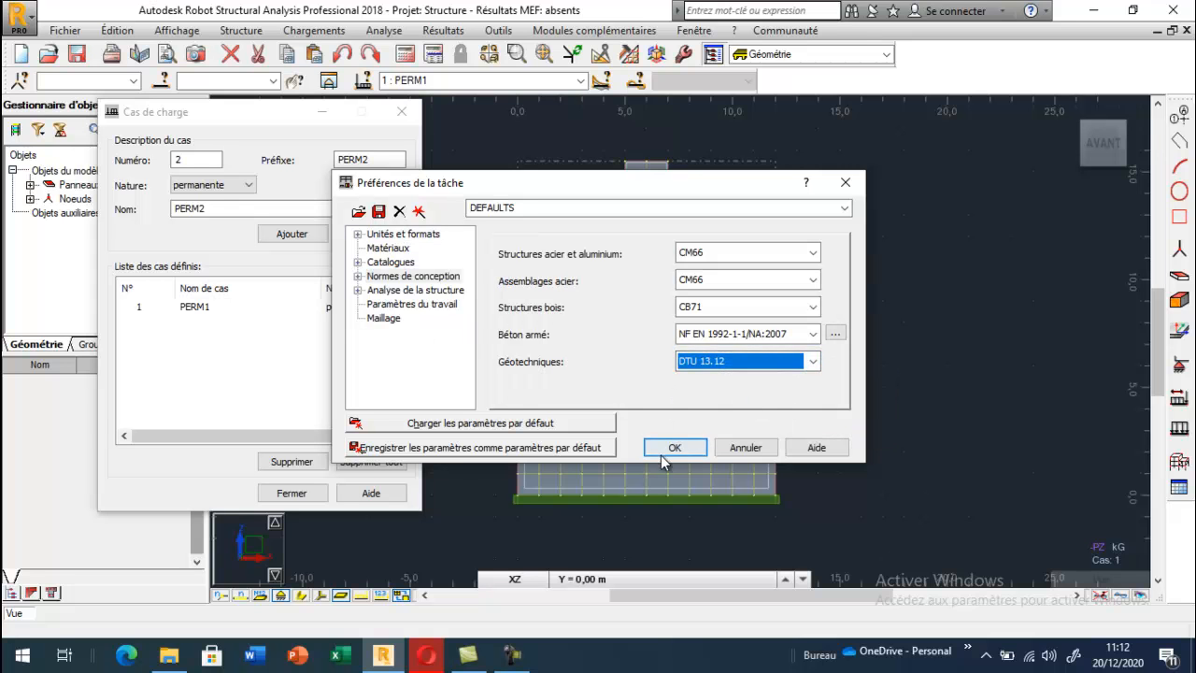
{"action": "left_click", "coordinate": [673, 449]}
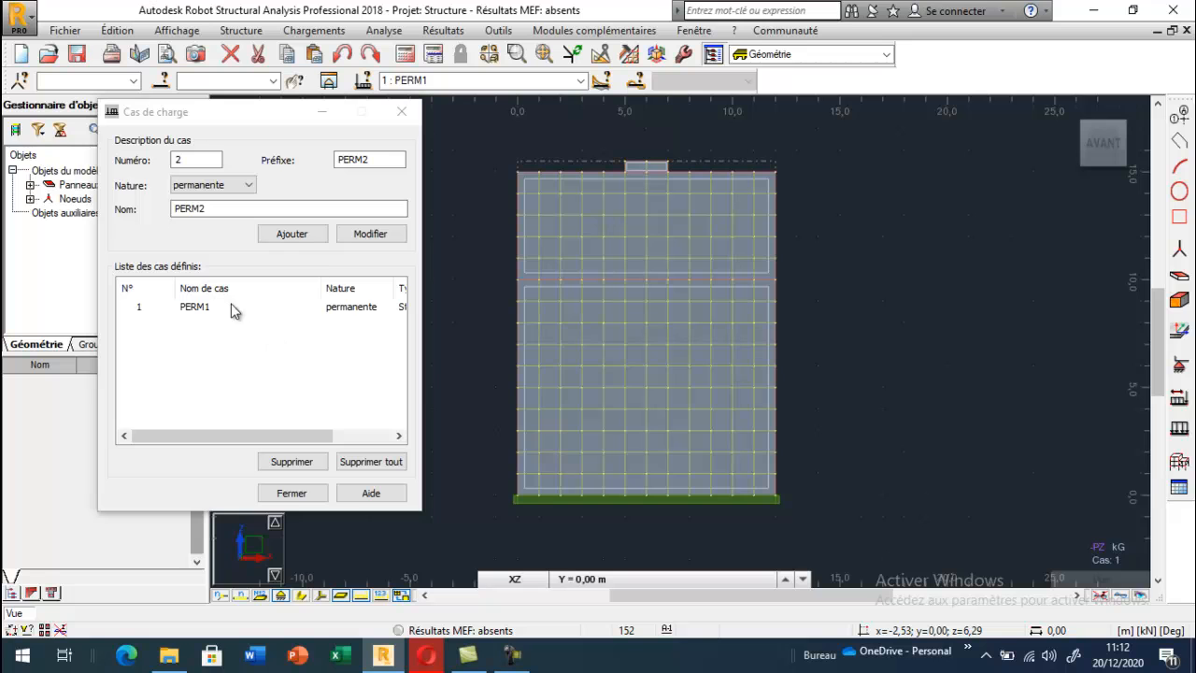
Step: Name the new permanent load case 2 "poids propre de la structure" and add it to the defined cases
{"action": "type", "text": "po"}
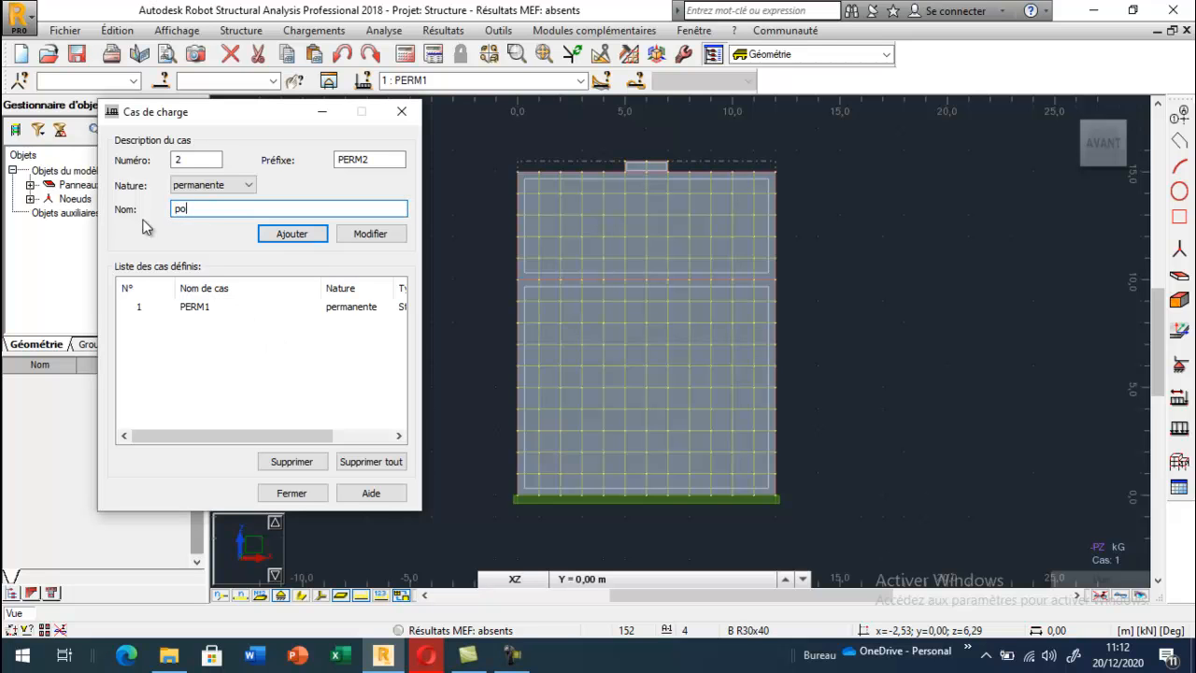
{"action": "type", "text": "ids propre de la"}
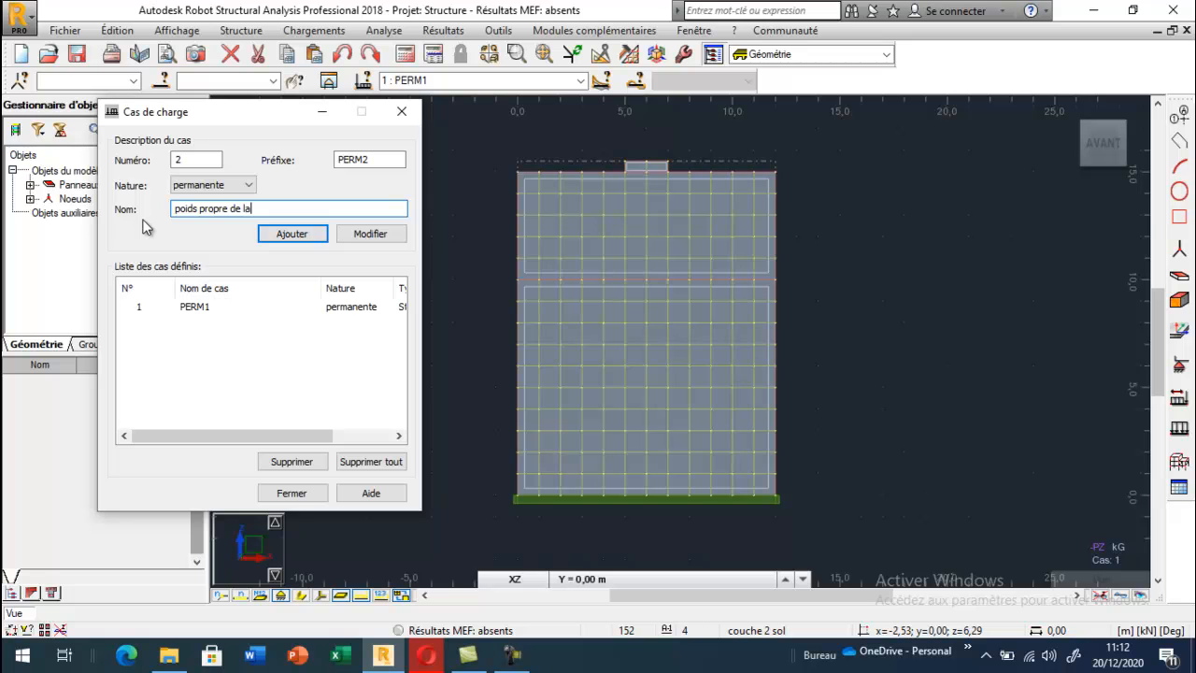
{"action": "type", "text": "tructure"}
{"action": "left_click", "coordinate": [280, 238]}
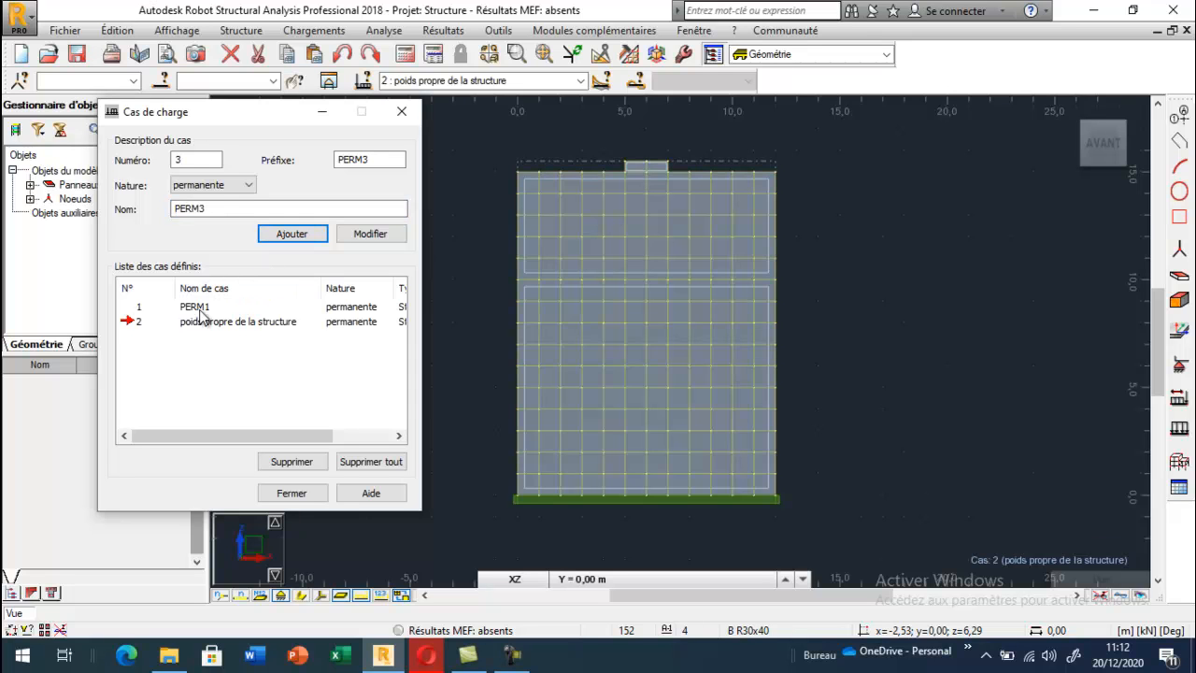
Step: Delete load case 2 "poids propre de la structure" and make PERM1 the current case
{"action": "left_click", "coordinate": [139, 307]}
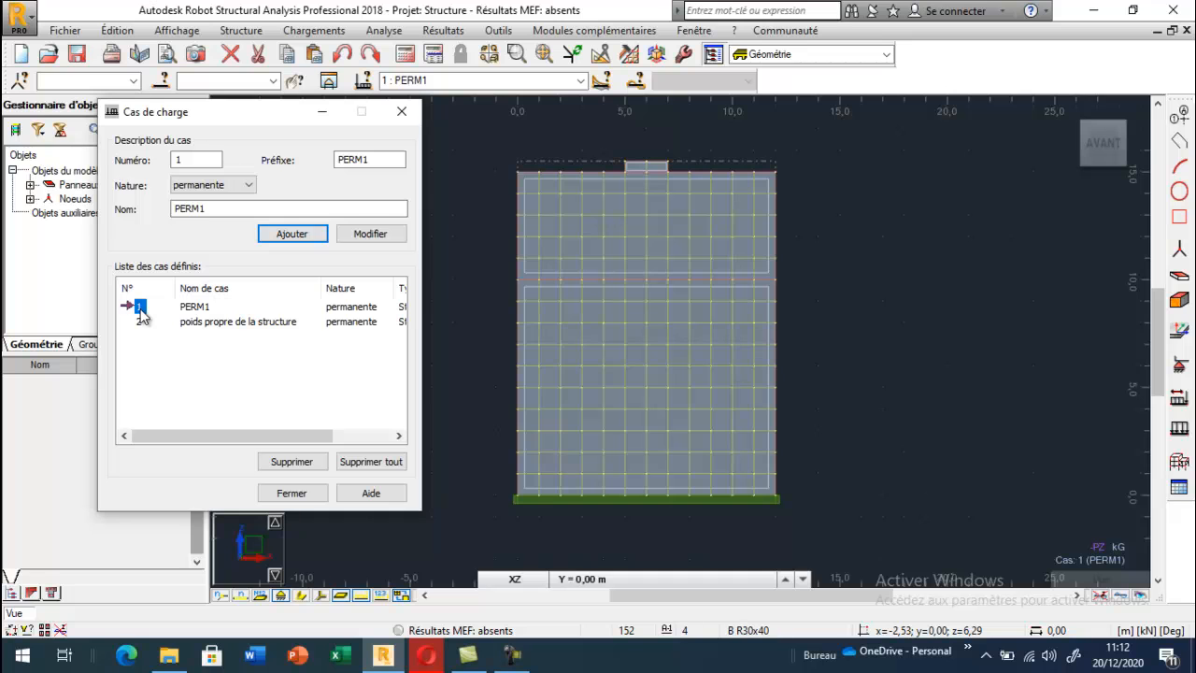
{"action": "left_click", "coordinate": [139, 321]}
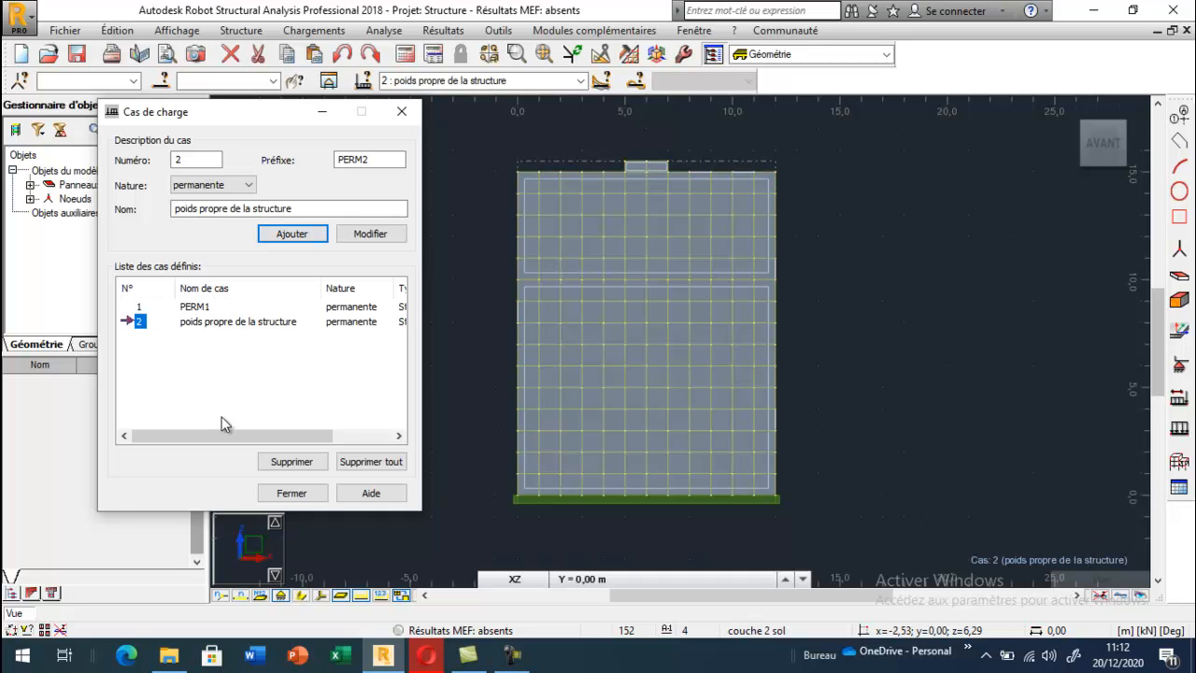
{"action": "left_click", "coordinate": [301, 467]}
{"action": "left_click", "coordinate": [140, 310]}
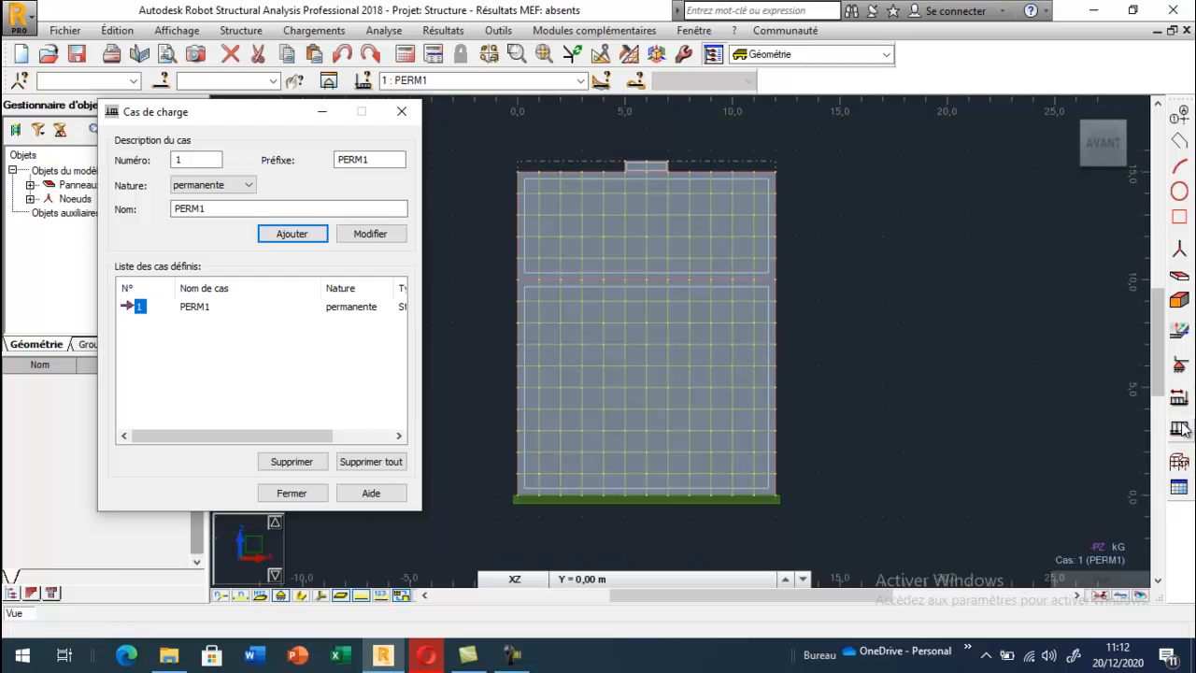
Step: Open the load definition for case PERM1 and check the nodal force settings without adding a force
{"action": "left_click", "coordinate": [1042, 423]}
{"action": "left_click_drag", "start_coordinate": [724, 98], "coordinate": [134, 166]}
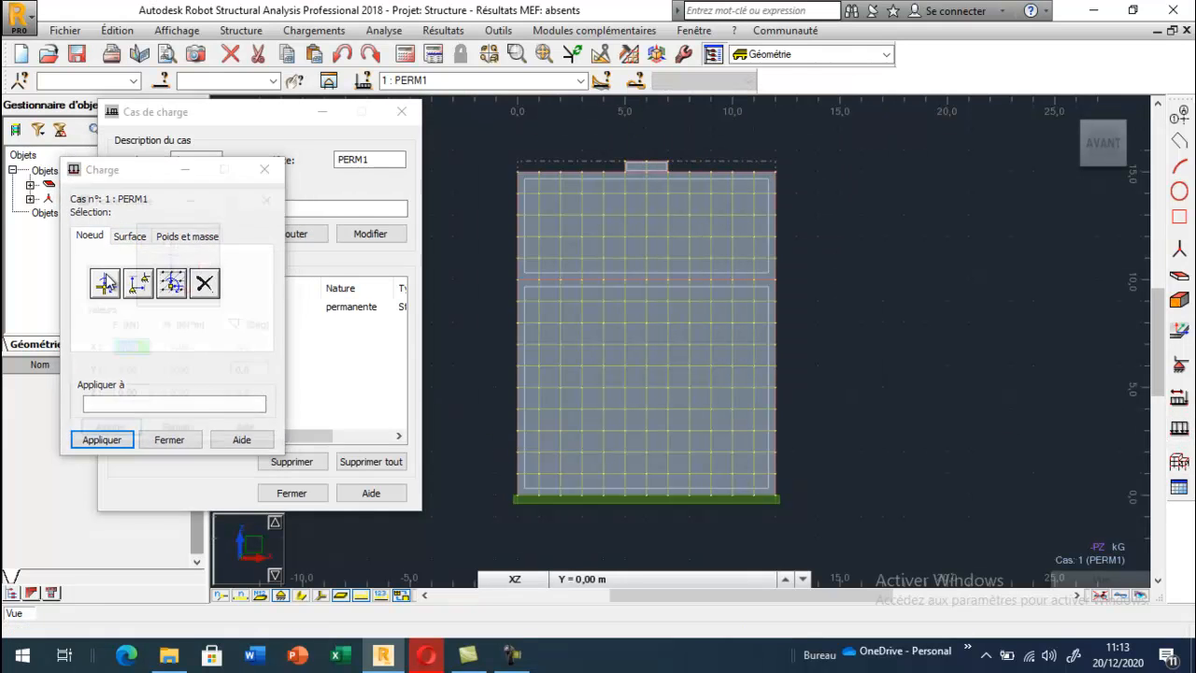
{"action": "left_click", "coordinate": [171, 283]}
{"action": "left_click", "coordinate": [271, 197]}
Step: Set the force unit to T in the job preferences
{"action": "left_click", "coordinate": [498, 30]}
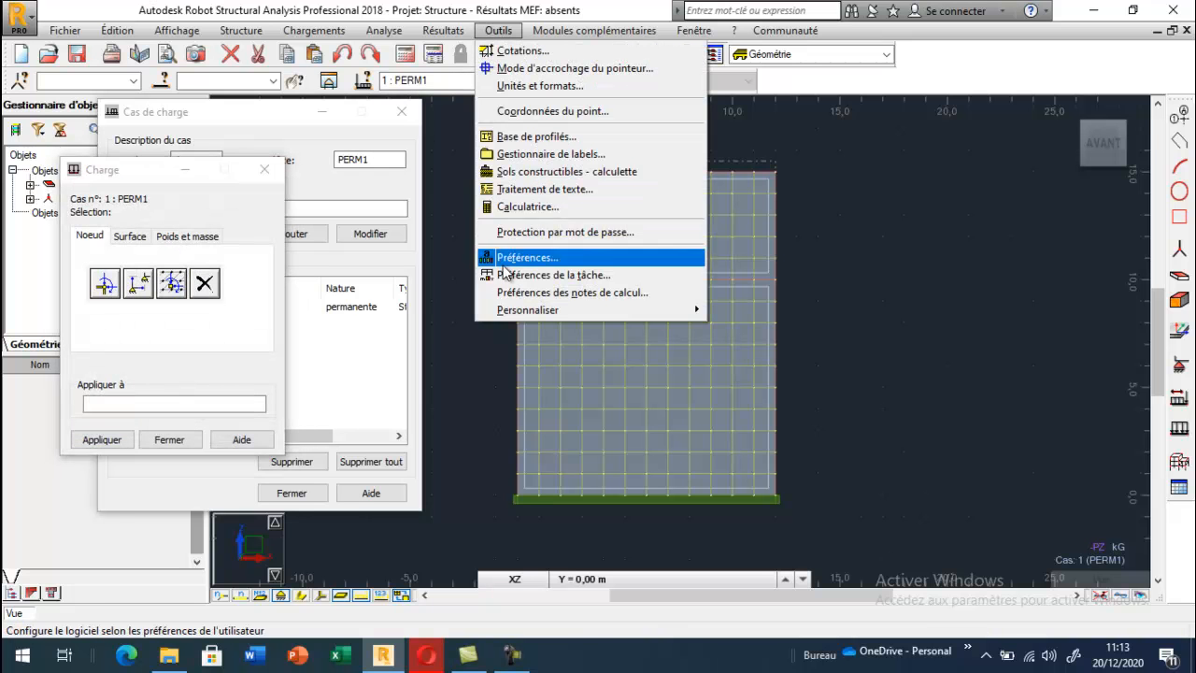
{"action": "left_click", "coordinate": [522, 277]}
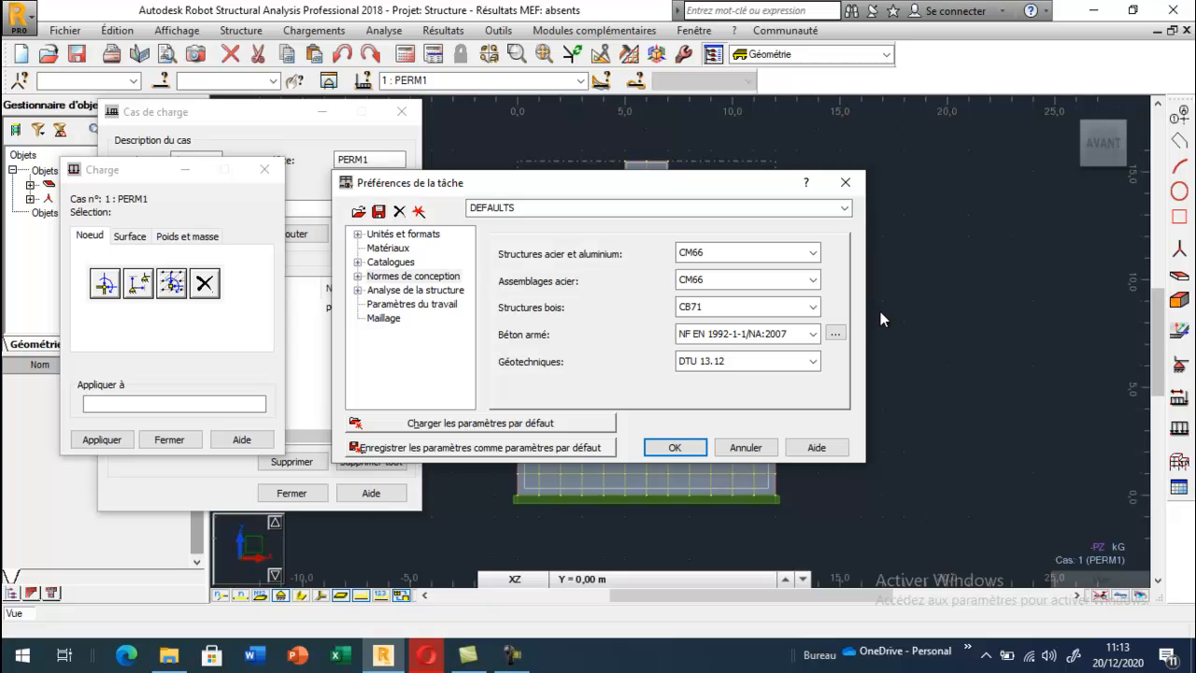
{"action": "left_click", "coordinate": [357, 234]}
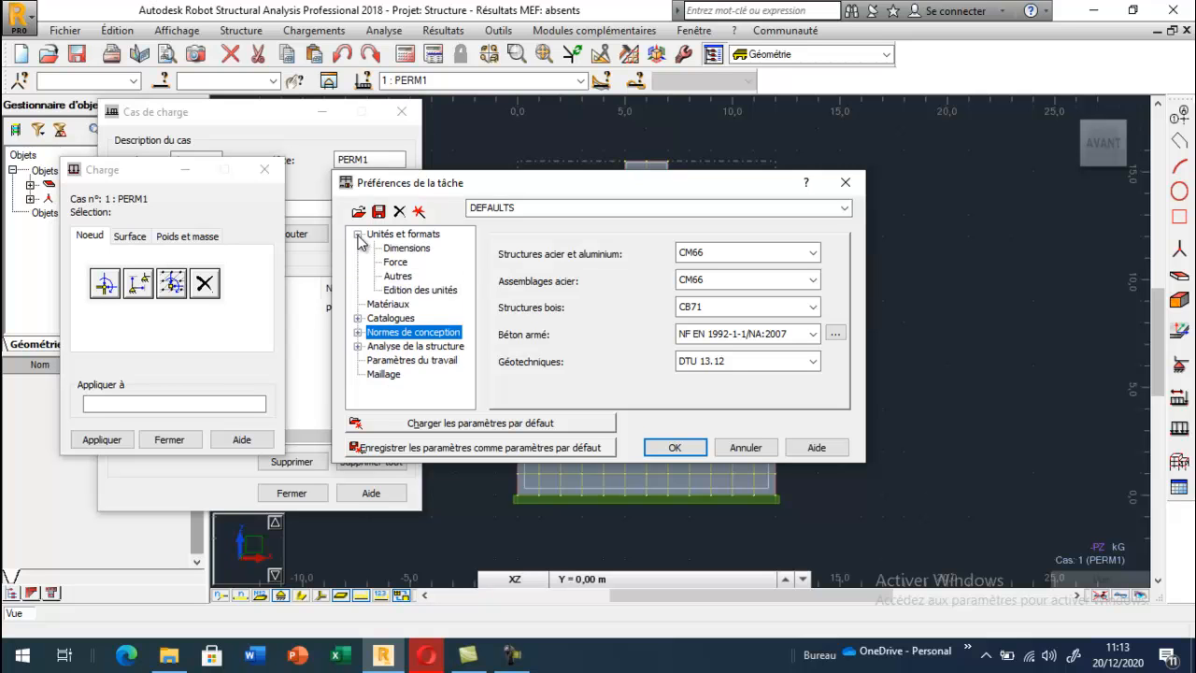
{"action": "left_click", "coordinate": [396, 262]}
{"action": "left_click", "coordinate": [665, 273]}
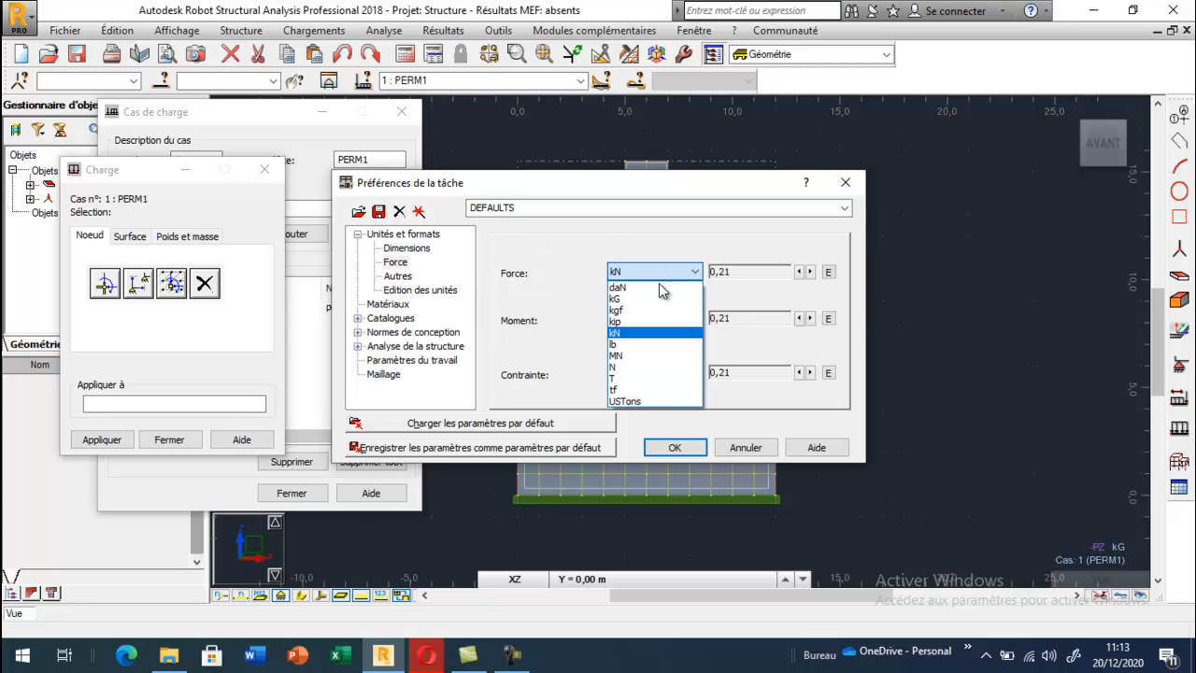
{"action": "left_click", "coordinate": [640, 378]}
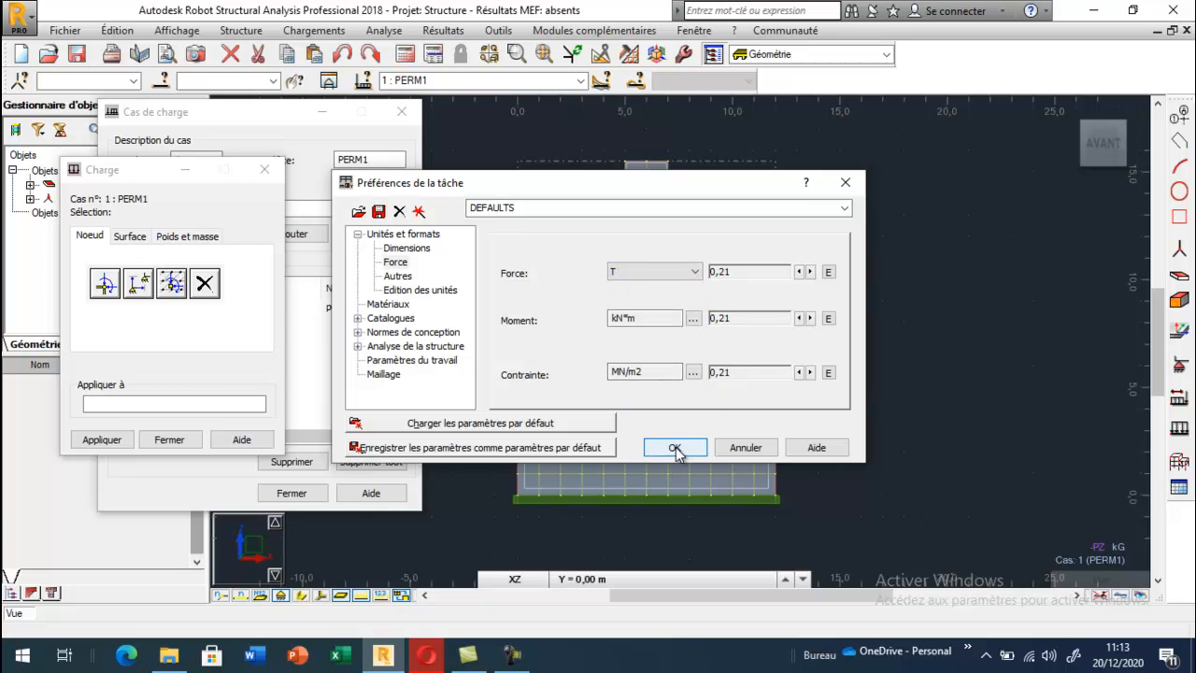
{"action": "left_click", "coordinate": [674, 448]}
Step: Define a nodal force of -50 T in Z and apply it to the middle node on top of the footing
{"action": "left_click", "coordinate": [109, 283]}
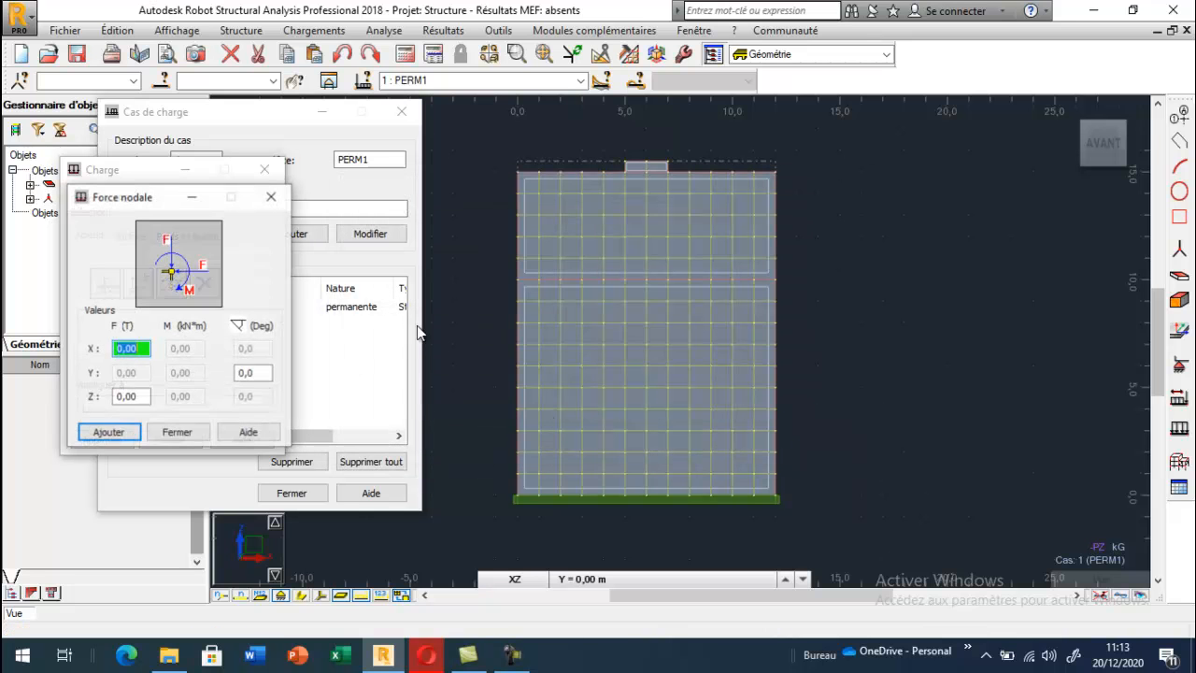
{"action": "left_click", "coordinate": [131, 396]}
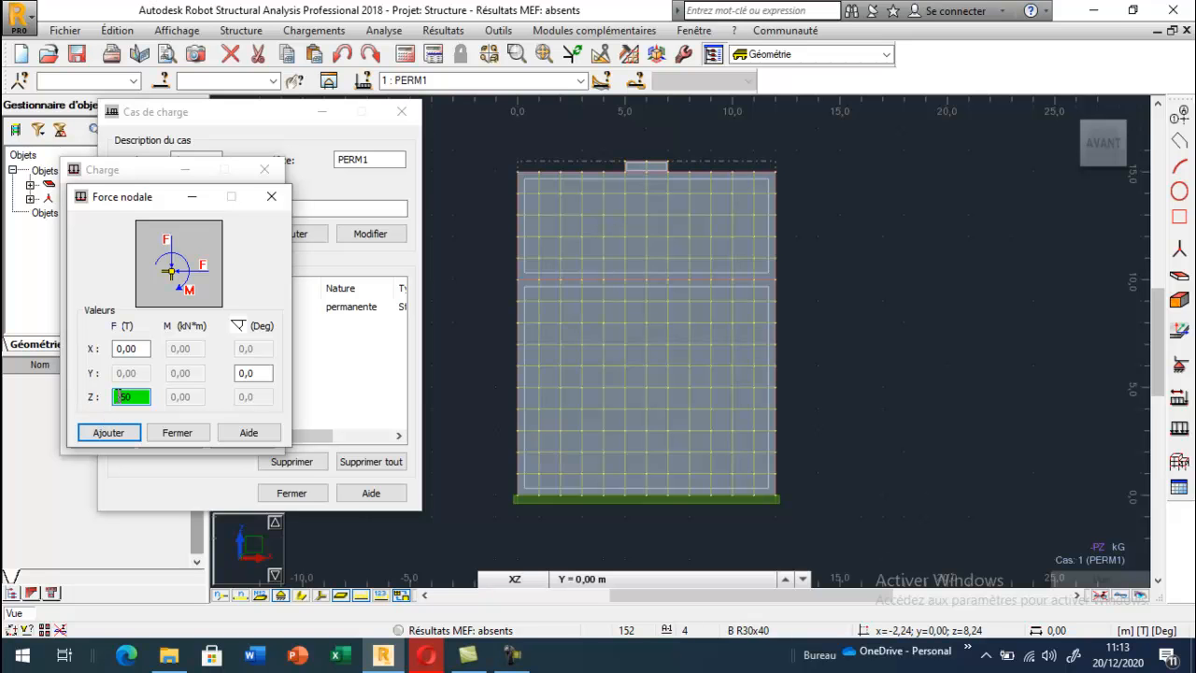
{"action": "left_click", "coordinate": [178, 433]}
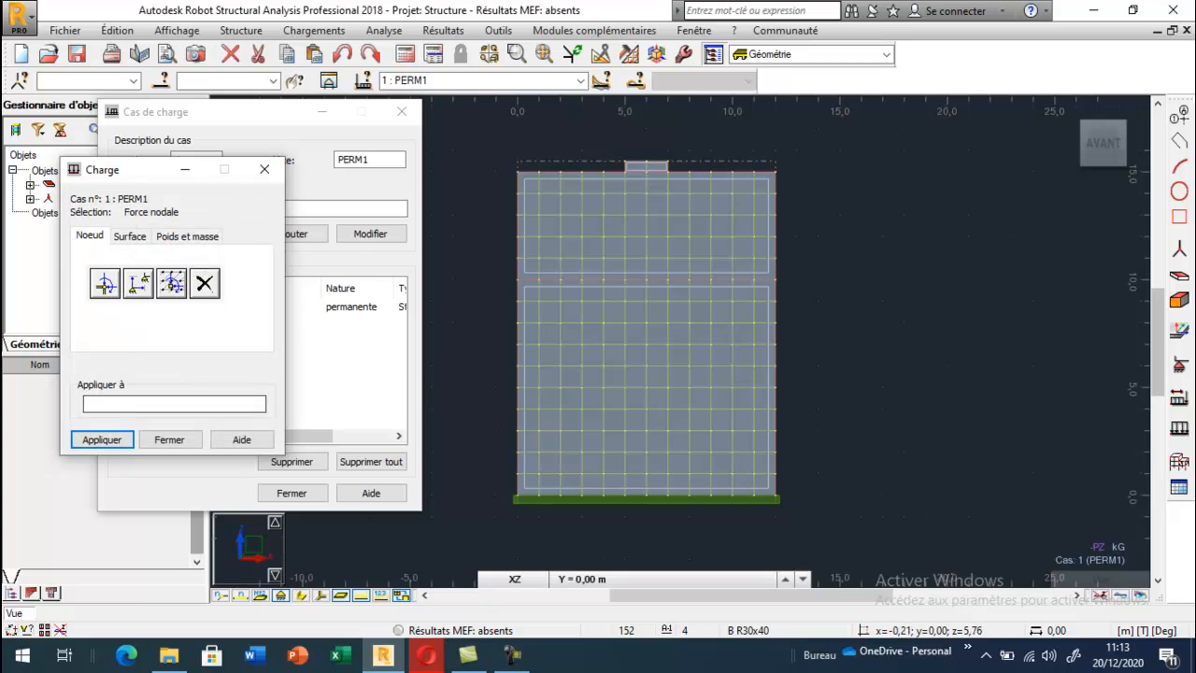
{"action": "left_click", "coordinate": [646, 161]}
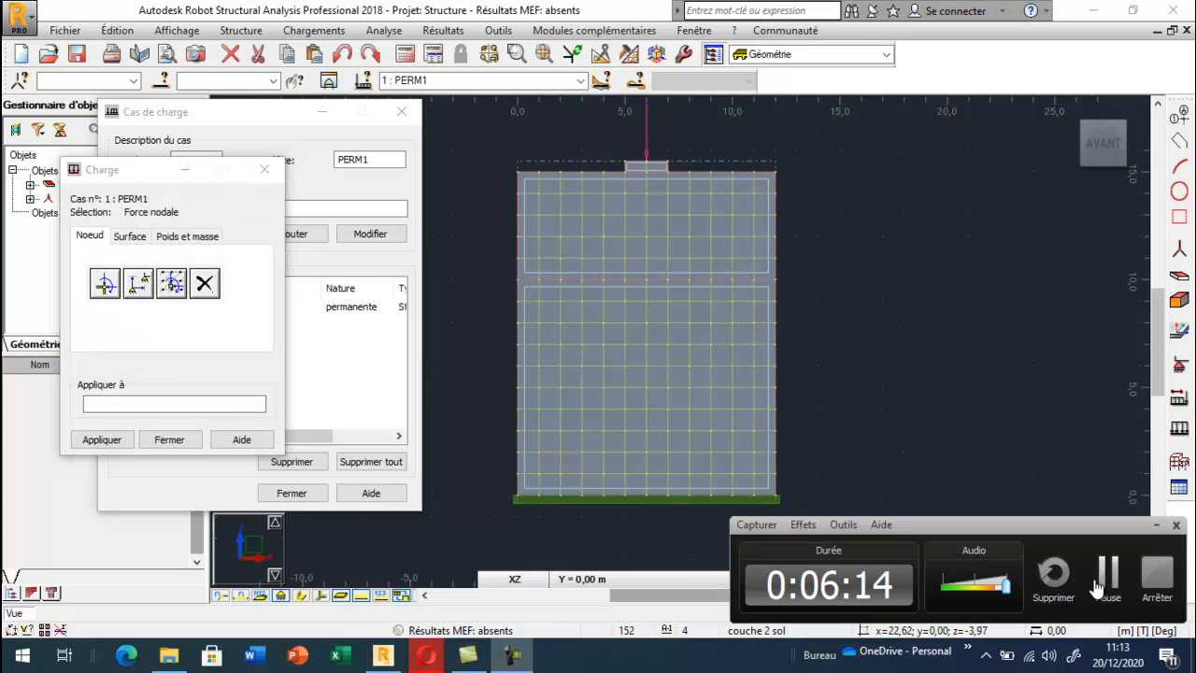
Step: Display the load symbols with their values on the model and close the load and load case definitions
{"action": "scroll", "coordinate": [802, 365], "scroll_direction": "down", "scroll_amount": 1}
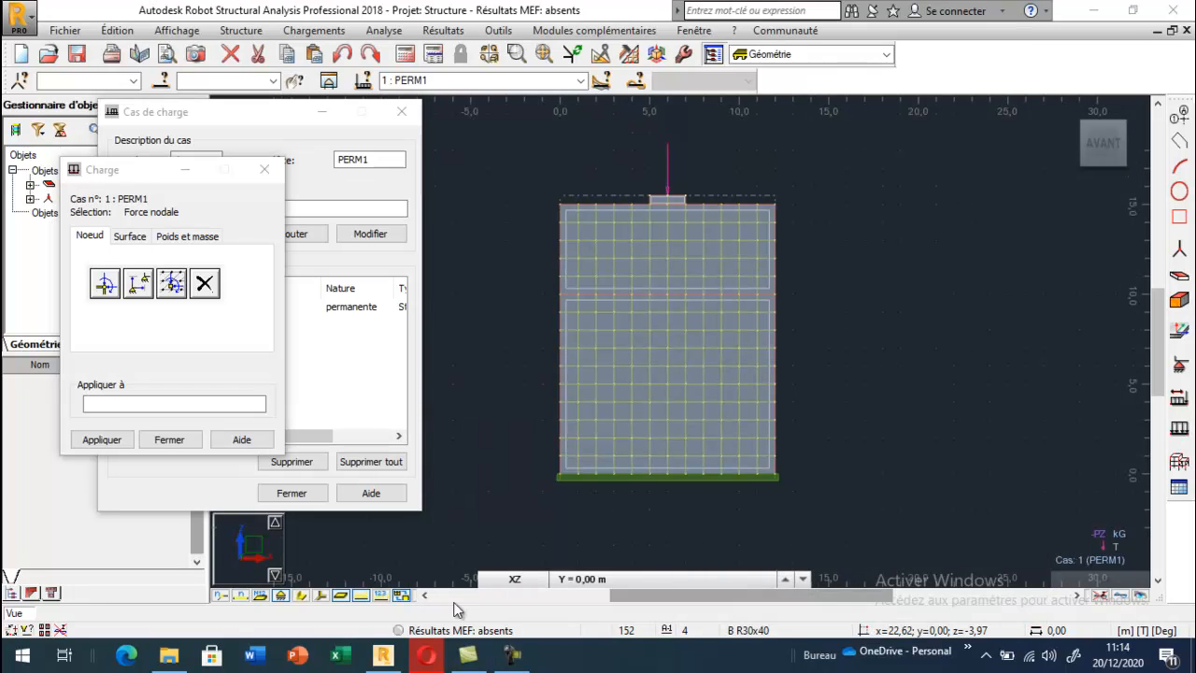
{"action": "left_click", "coordinate": [380, 595]}
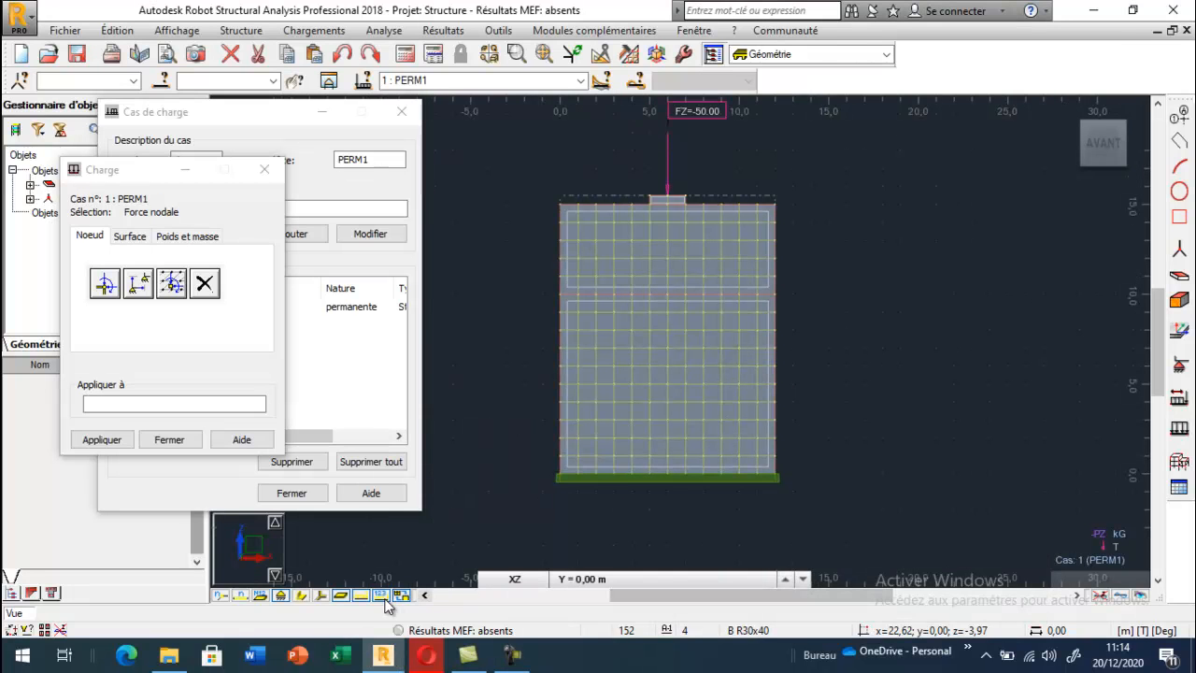
{"action": "left_click", "coordinate": [264, 169]}
{"action": "left_click", "coordinate": [401, 112]}
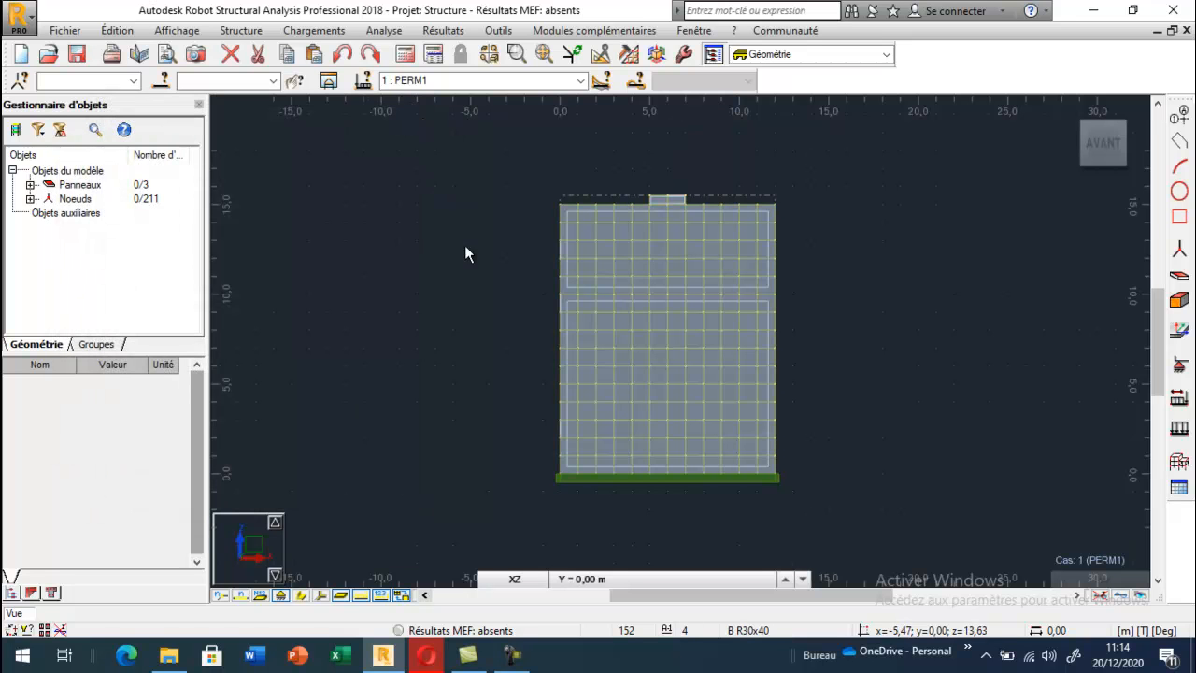
{"action": "left_click", "coordinate": [381, 594]}
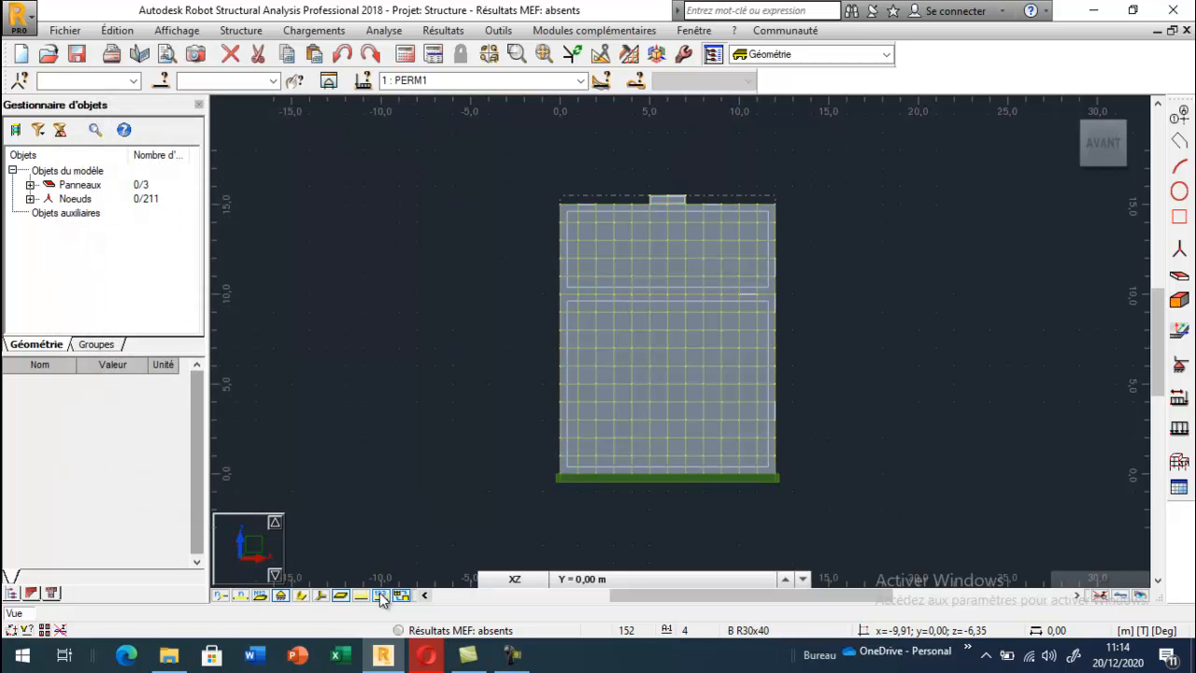
{"action": "left_click", "coordinate": [363, 595]}
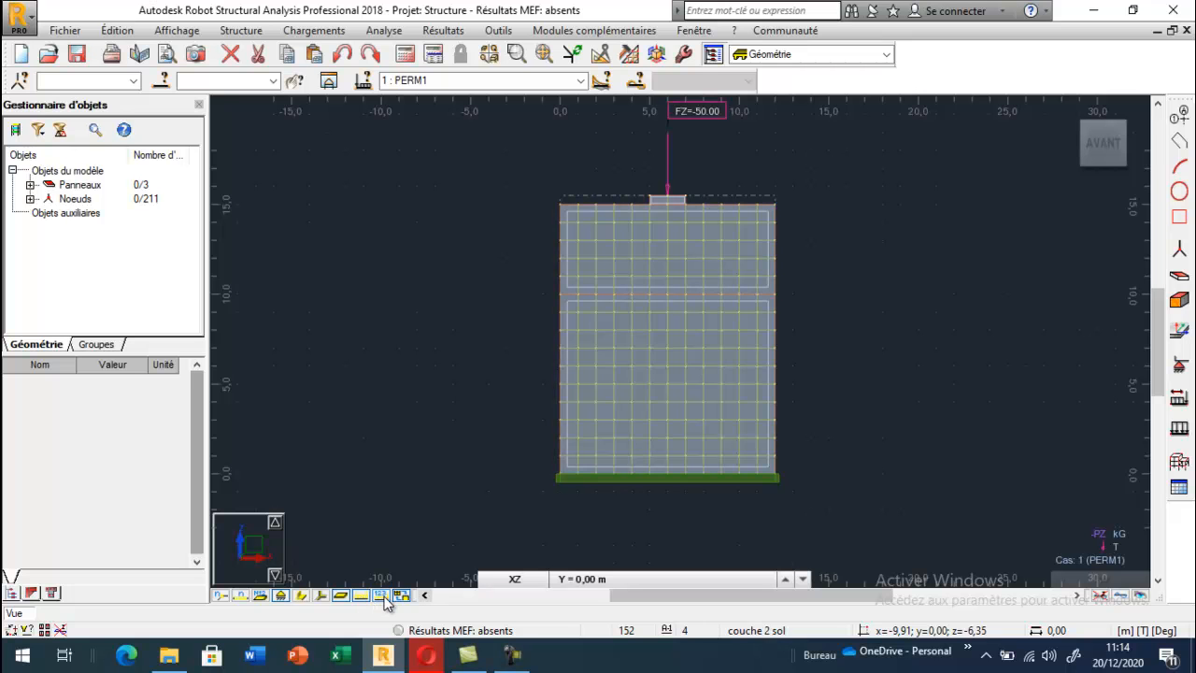
Step: Calculate the structure and display the yy stress map (Contraintes - s) of the panels
{"action": "left_click", "coordinate": [404, 53]}
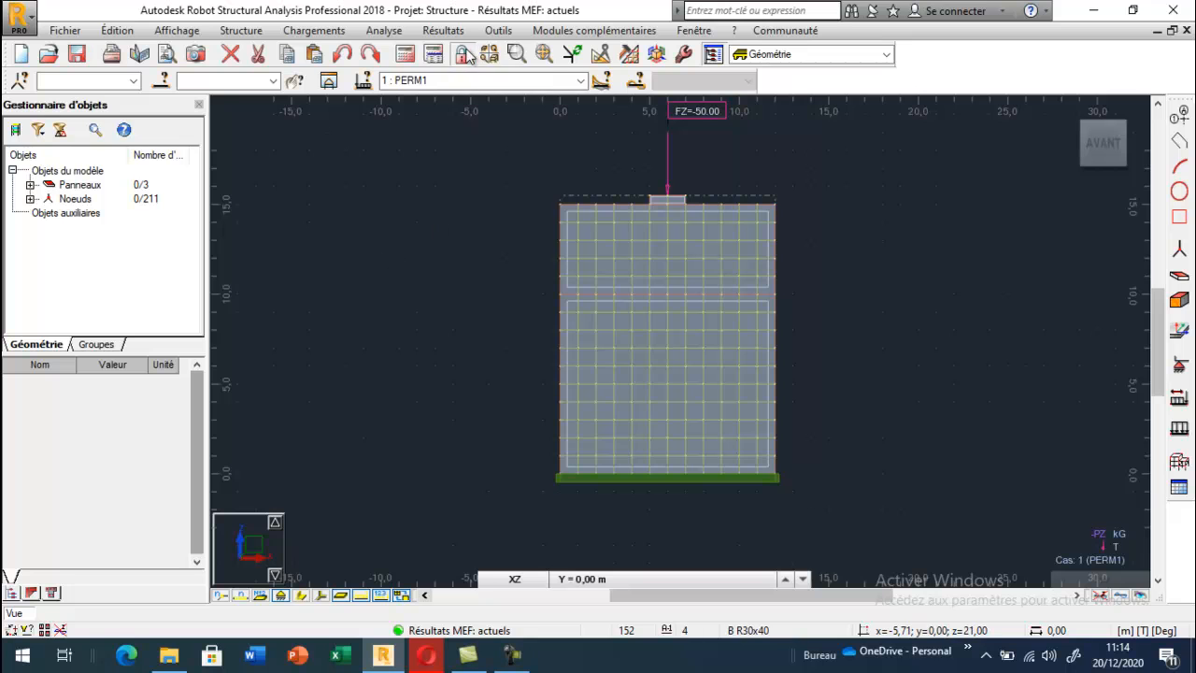
{"action": "left_click", "coordinate": [443, 30]}
{"action": "left_click", "coordinate": [469, 94]}
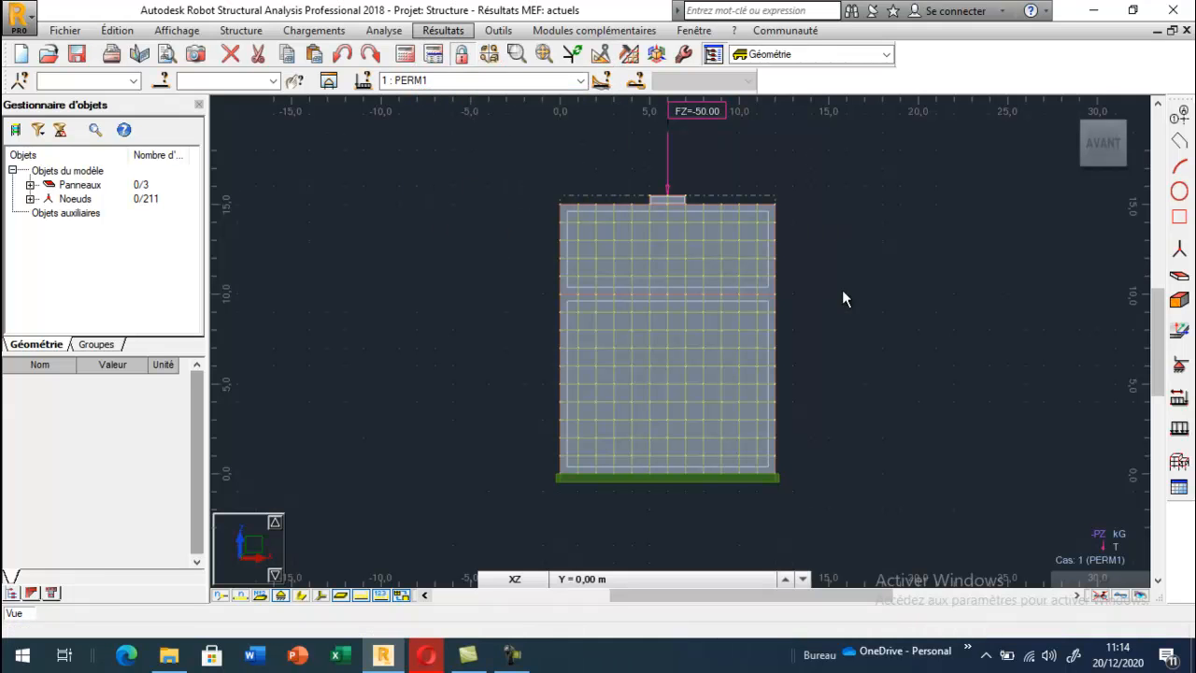
{"action": "left_click", "coordinate": [1075, 253]}
{"action": "left_click", "coordinate": [957, 529]}
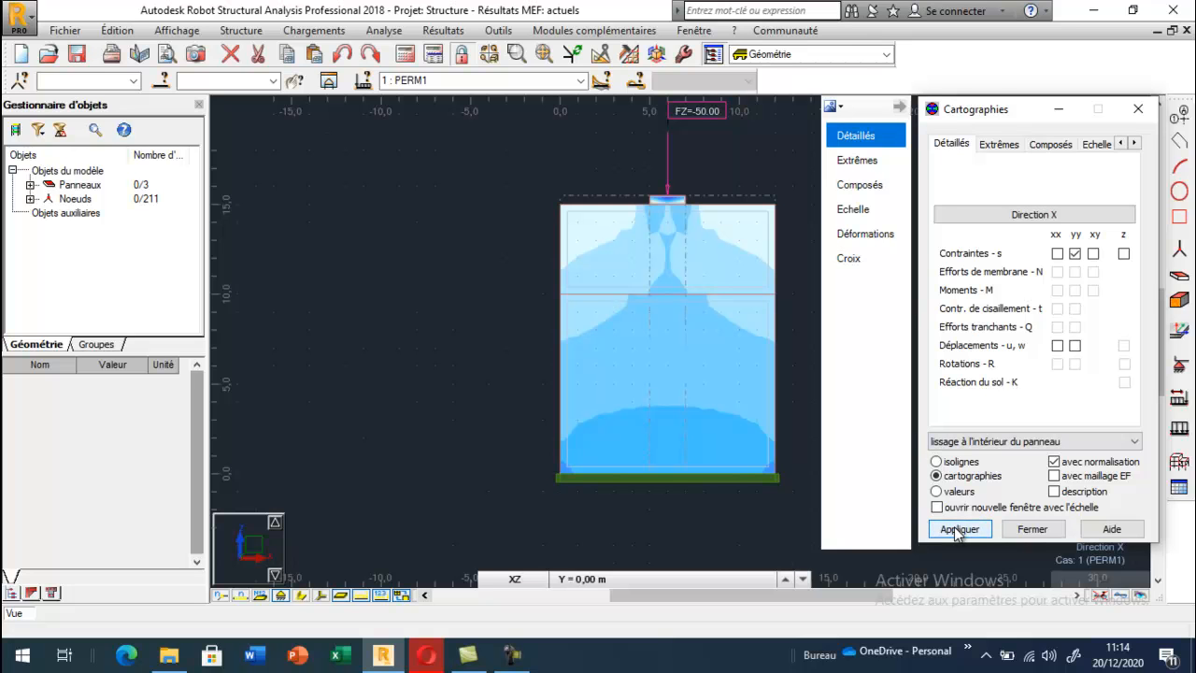
Step: Examine the xx stress map of the panels, followed by the xy stress map
{"action": "left_click", "coordinate": [1057, 253]}
{"action": "left_click", "coordinate": [972, 529]}
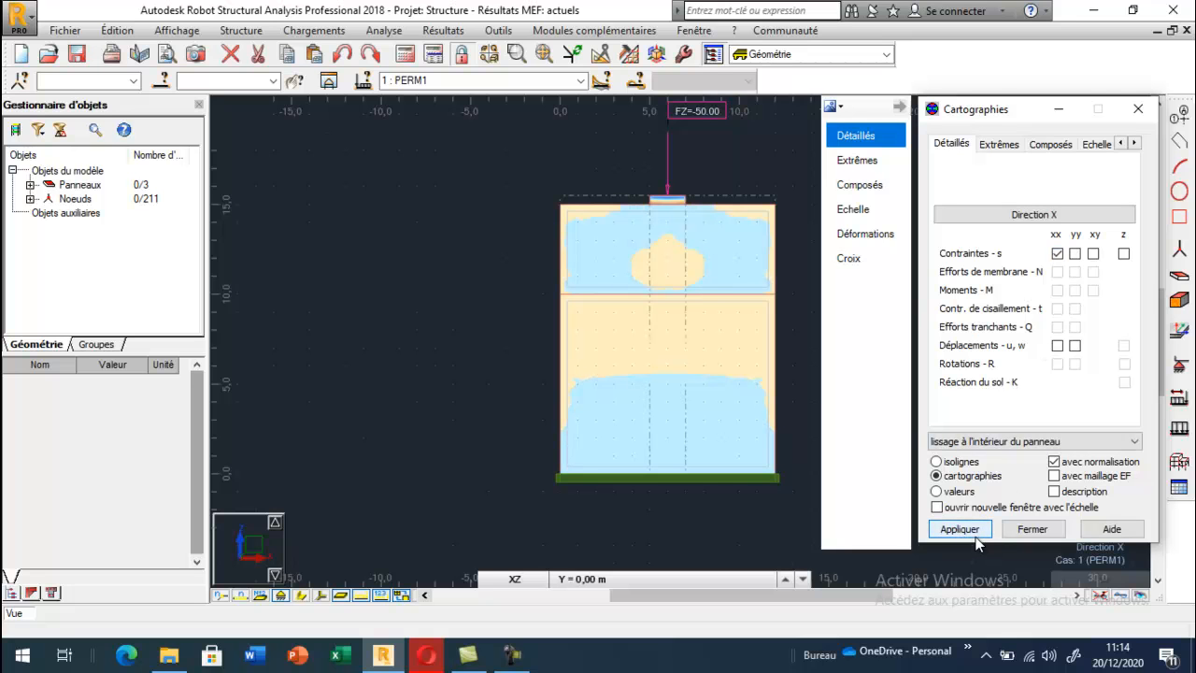
{"action": "left_click", "coordinate": [1093, 253]}
{"action": "left_click", "coordinate": [960, 529]}
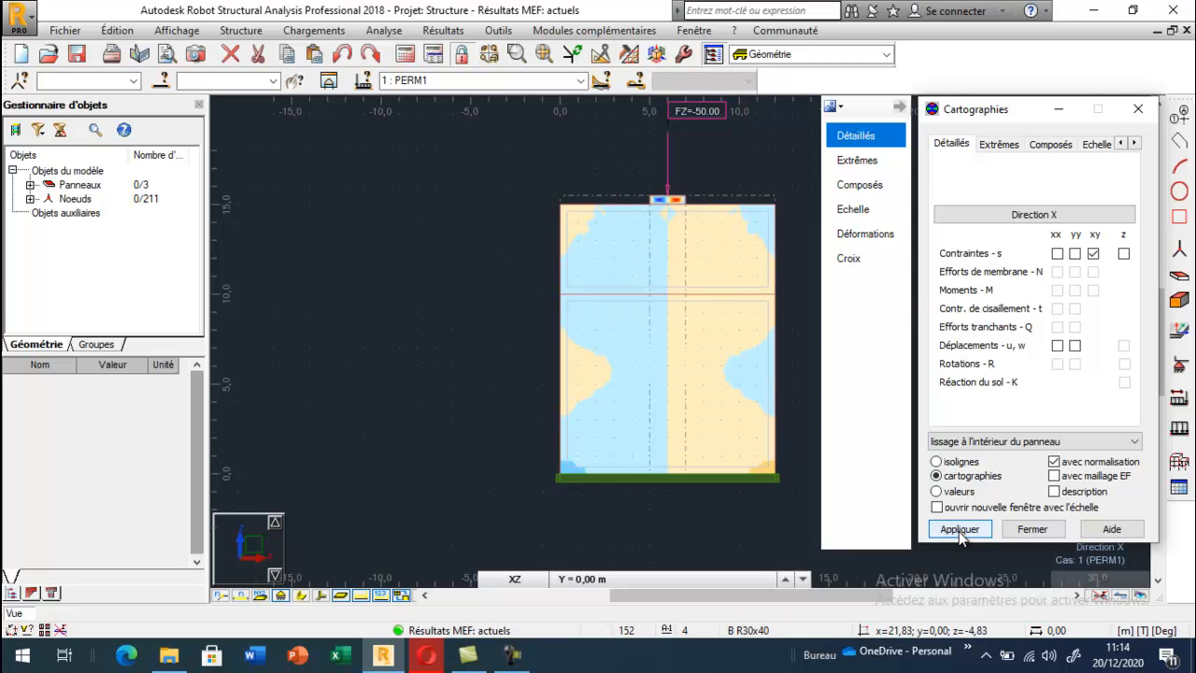
Step: Switch the panel map back to the yy stresses and close the map settings
{"action": "left_click", "coordinate": [1076, 253]}
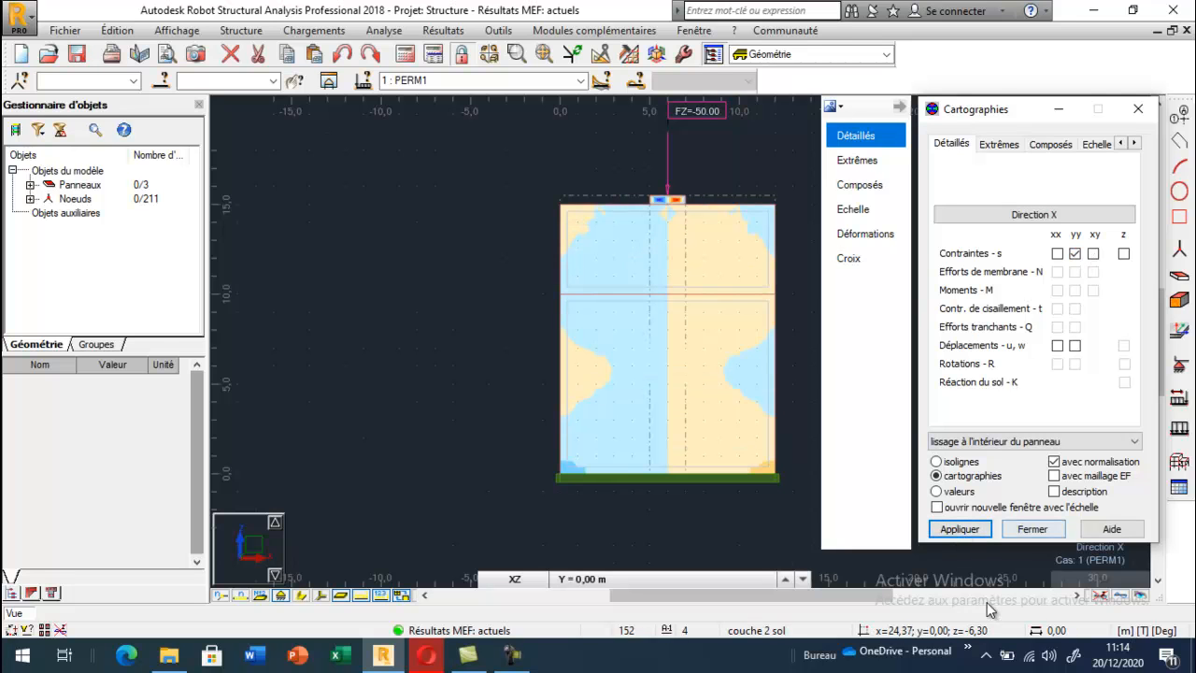
{"action": "left_click", "coordinate": [958, 529]}
{"action": "left_click", "coordinate": [958, 529]}
{"action": "left_click_drag", "start_coordinate": [992, 112], "coordinate": [260, 106]}
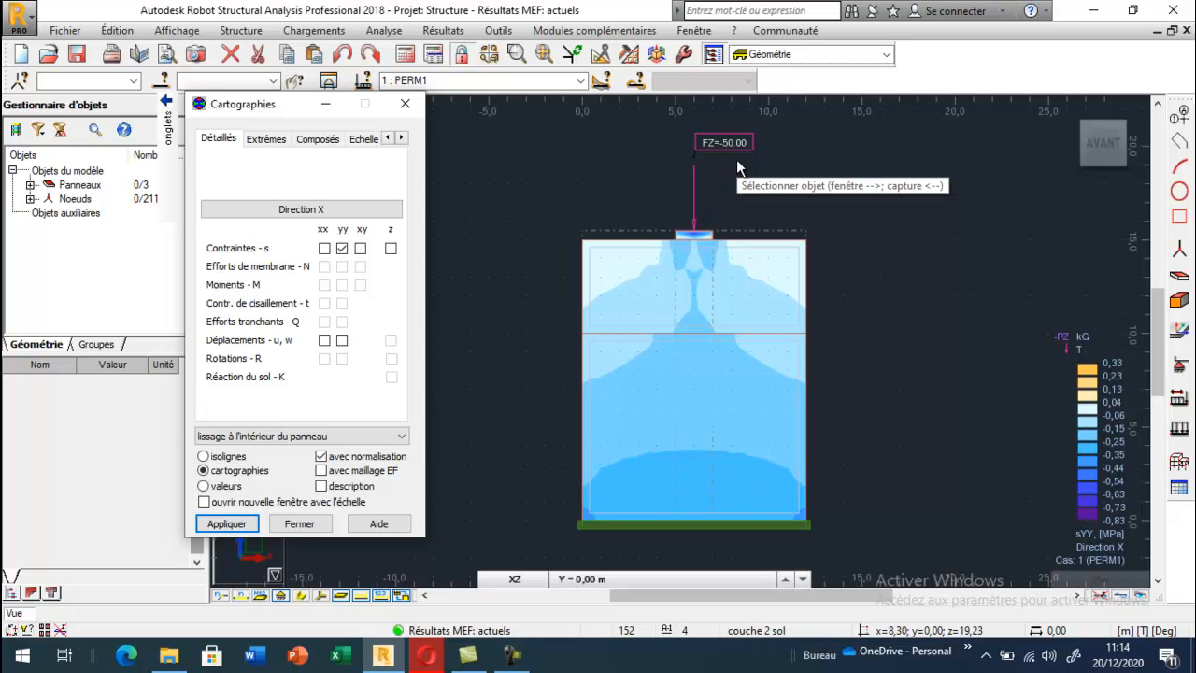
{"action": "left_click", "coordinate": [405, 103]}
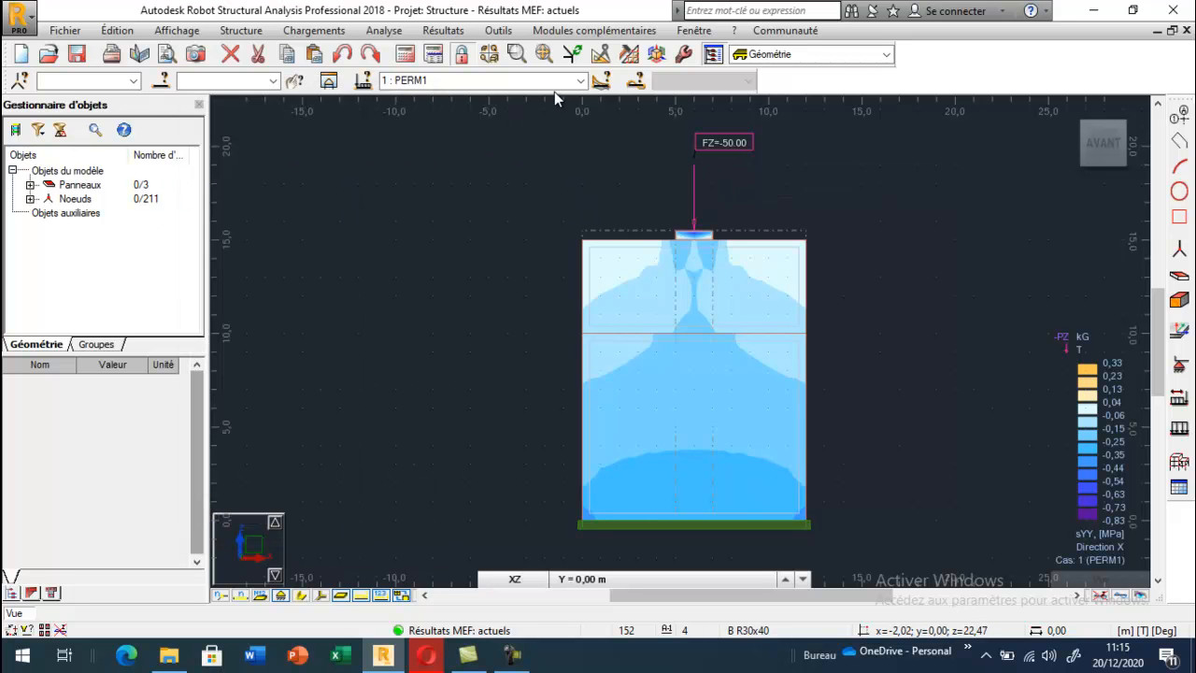
Step: Set the meshing of all panels to the Coons method with an element size of 0.05 m
{"action": "left_click", "coordinate": [629, 53]}
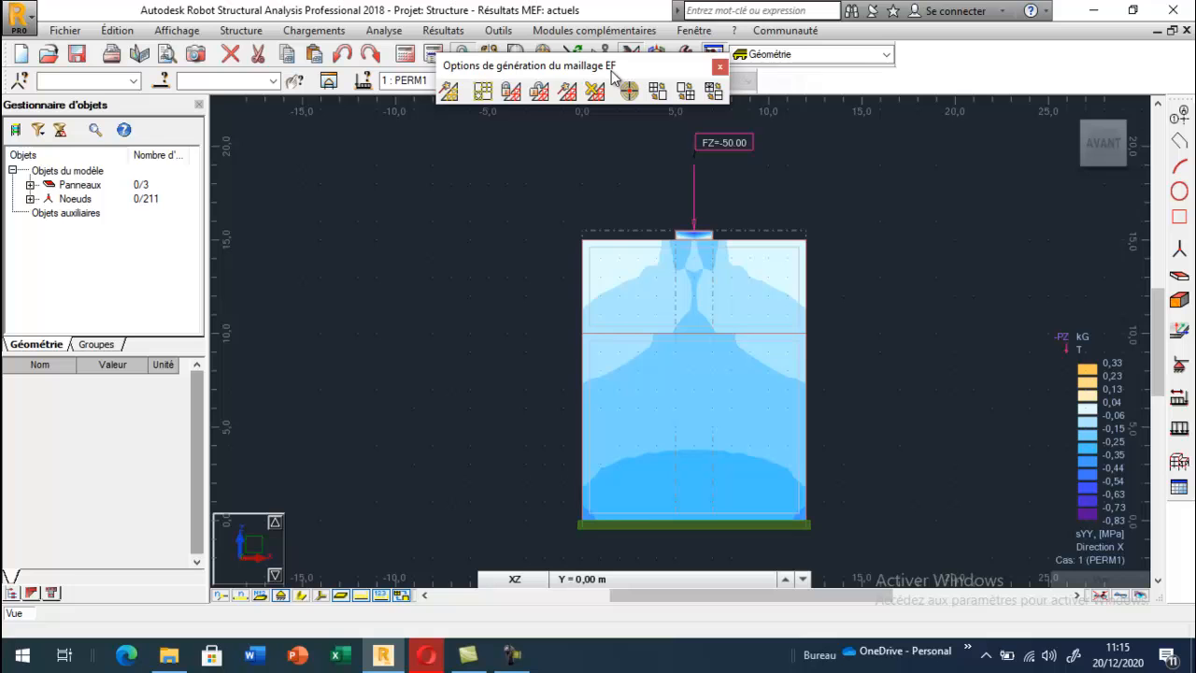
{"action": "left_click", "coordinate": [483, 88]}
{"action": "left_click", "coordinate": [640, 368]}
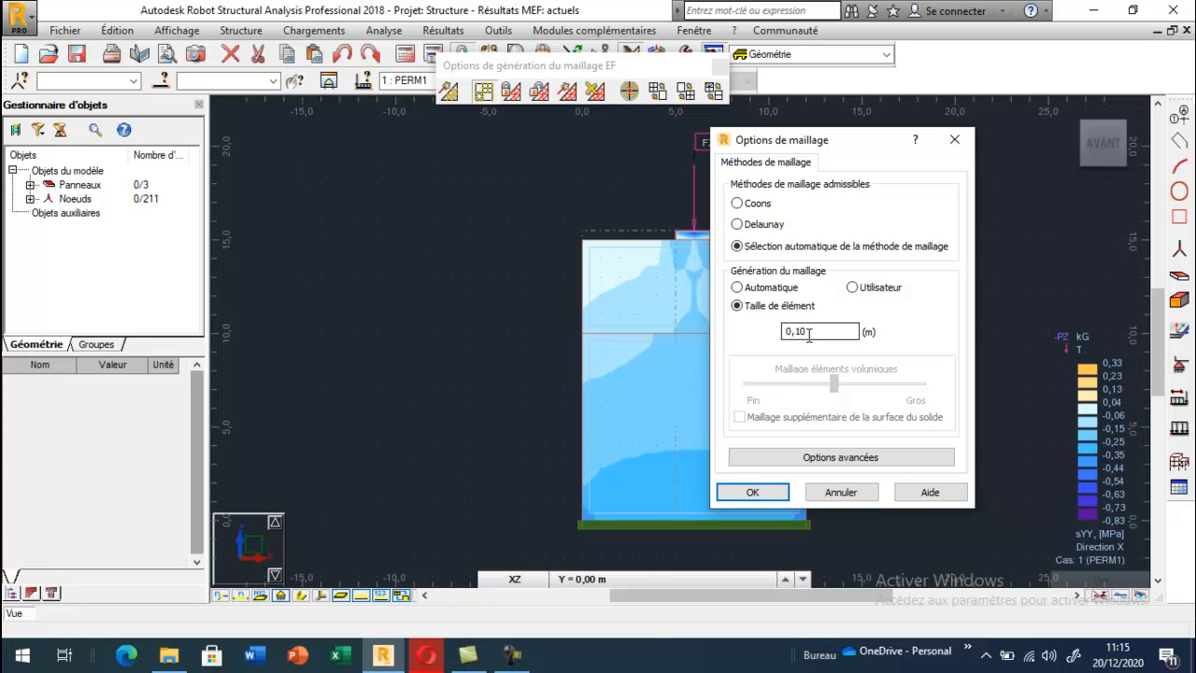
{"action": "left_click", "coordinate": [755, 204]}
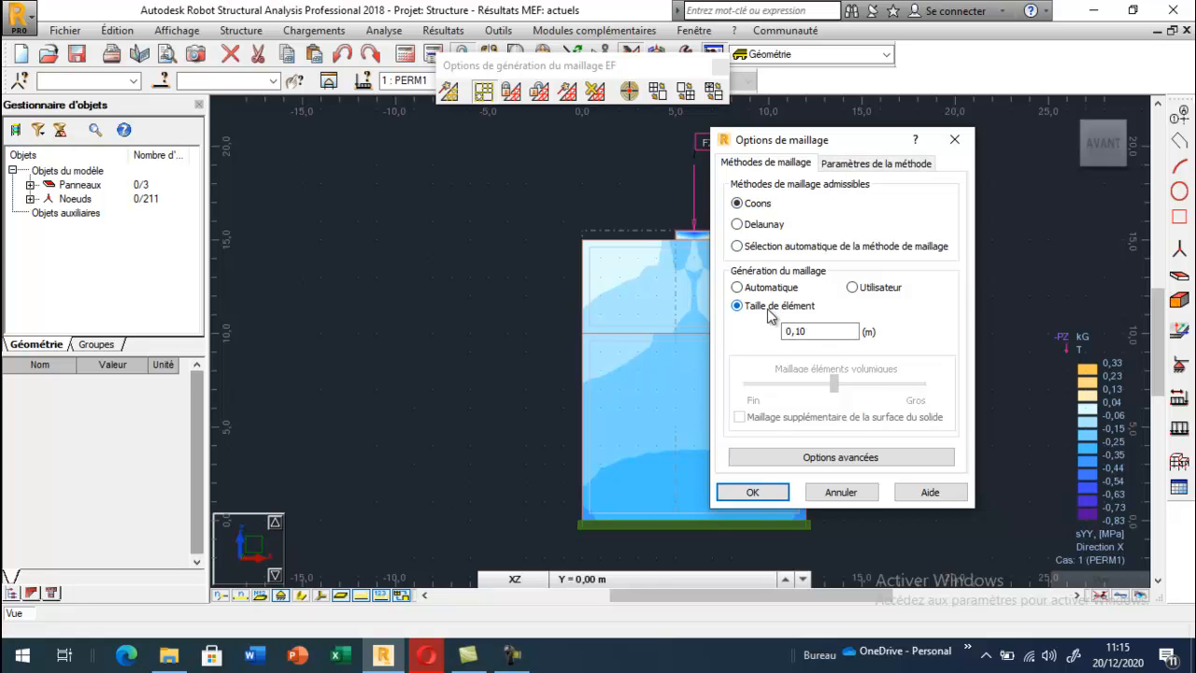
{"action": "left_click", "coordinate": [764, 311]}
{"action": "type", "text": "0.0"}
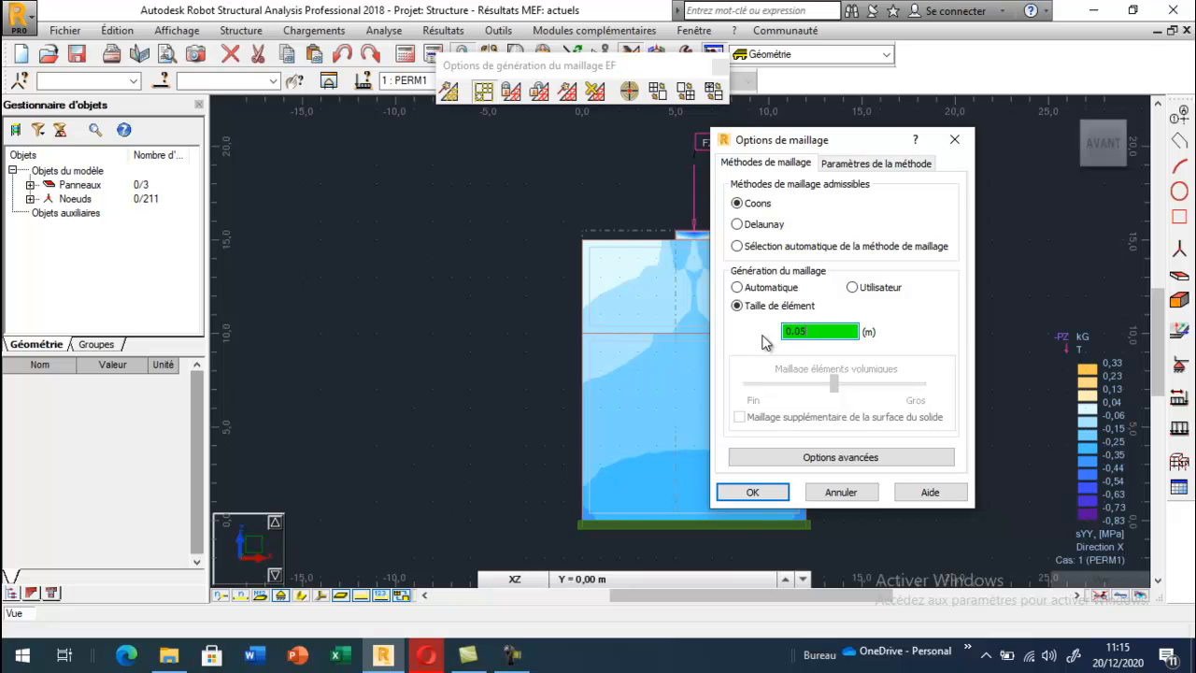
{"action": "type", "text": "5"}
{"action": "left_click", "coordinate": [743, 494]}
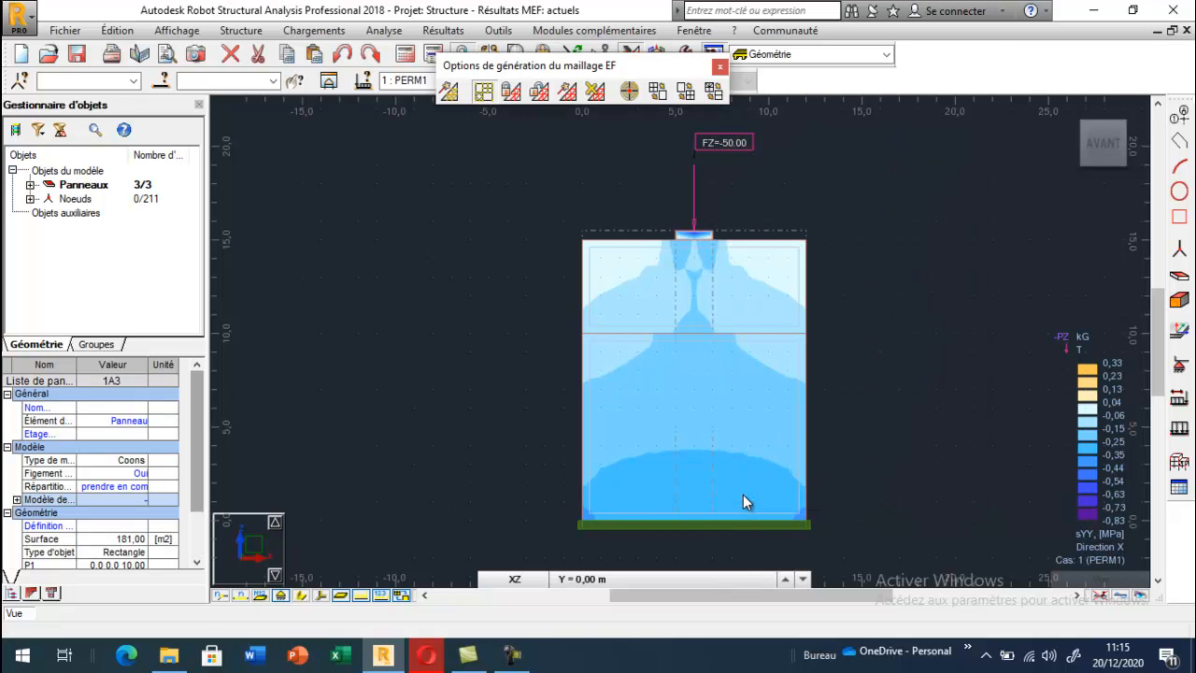
{"action": "left_click", "coordinate": [481, 97]}
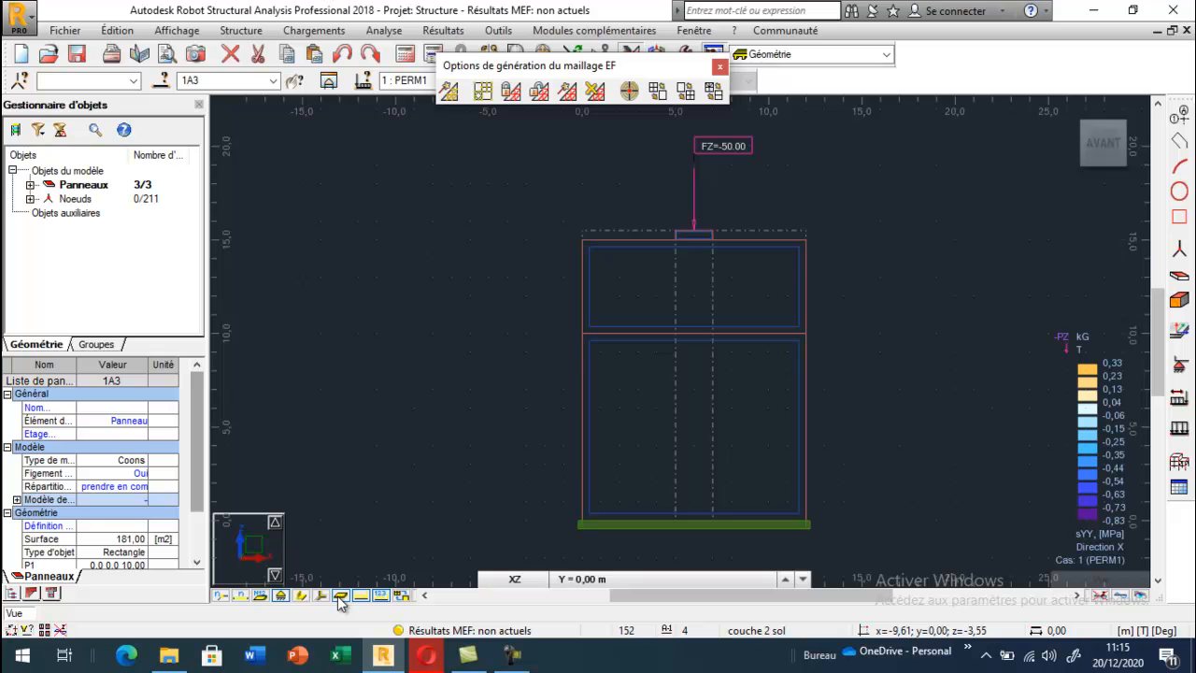
Step: Turn off the yy stress map (Contraintes - s) of the panels
{"action": "left_click", "coordinate": [718, 67]}
{"action": "left_click", "coordinate": [448, 31]}
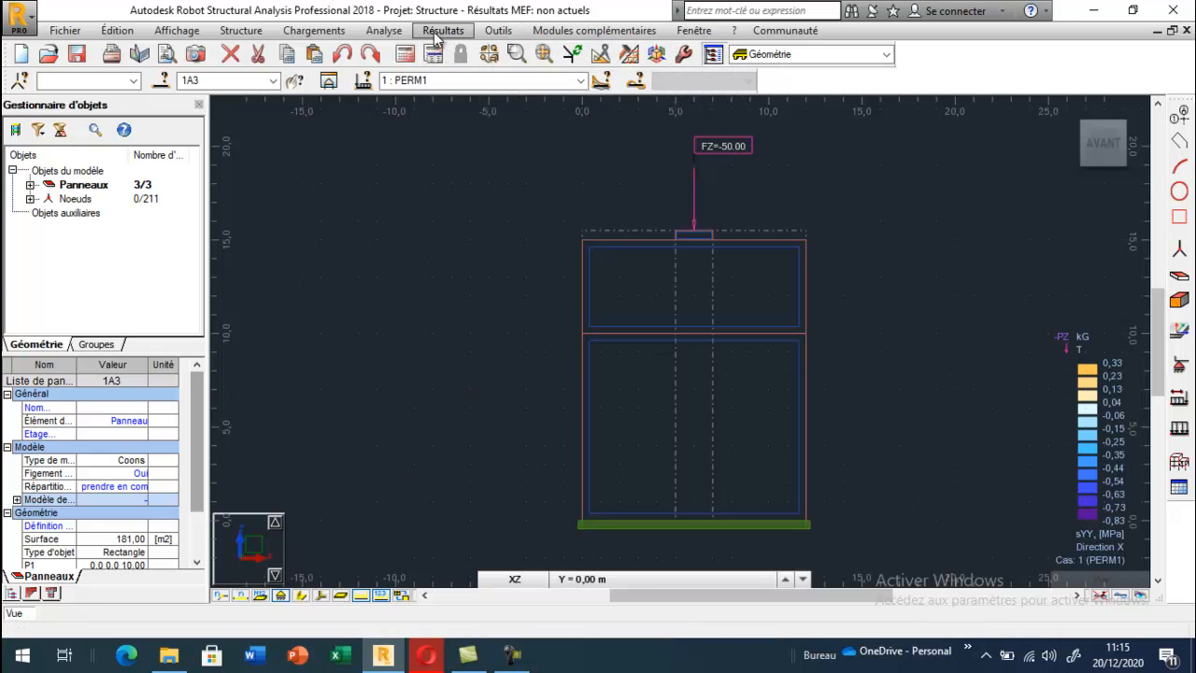
{"action": "left_click", "coordinate": [472, 93]}
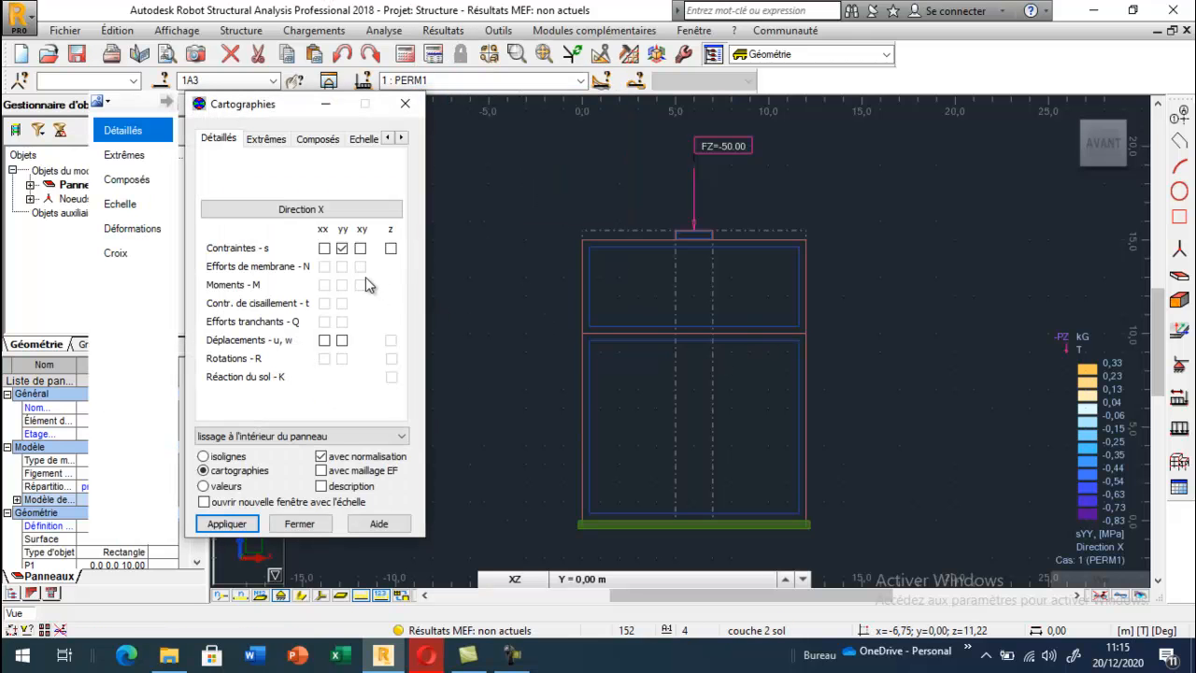
{"action": "left_click", "coordinate": [342, 248]}
{"action": "left_click", "coordinate": [236, 524]}
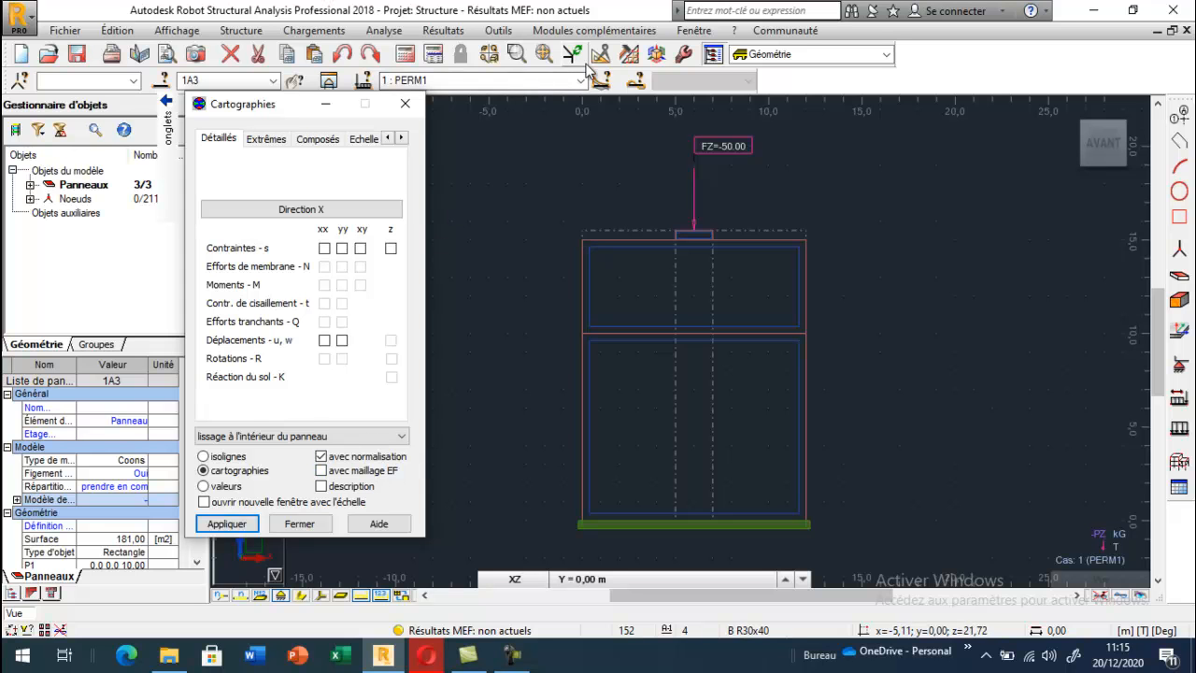
Step: Set the panels' meshing method to automatic selection (Sélection automatique de la méthode de maillage) and generate the mesh
{"action": "left_click", "coordinate": [629, 54]}
{"action": "left_click", "coordinate": [479, 93]}
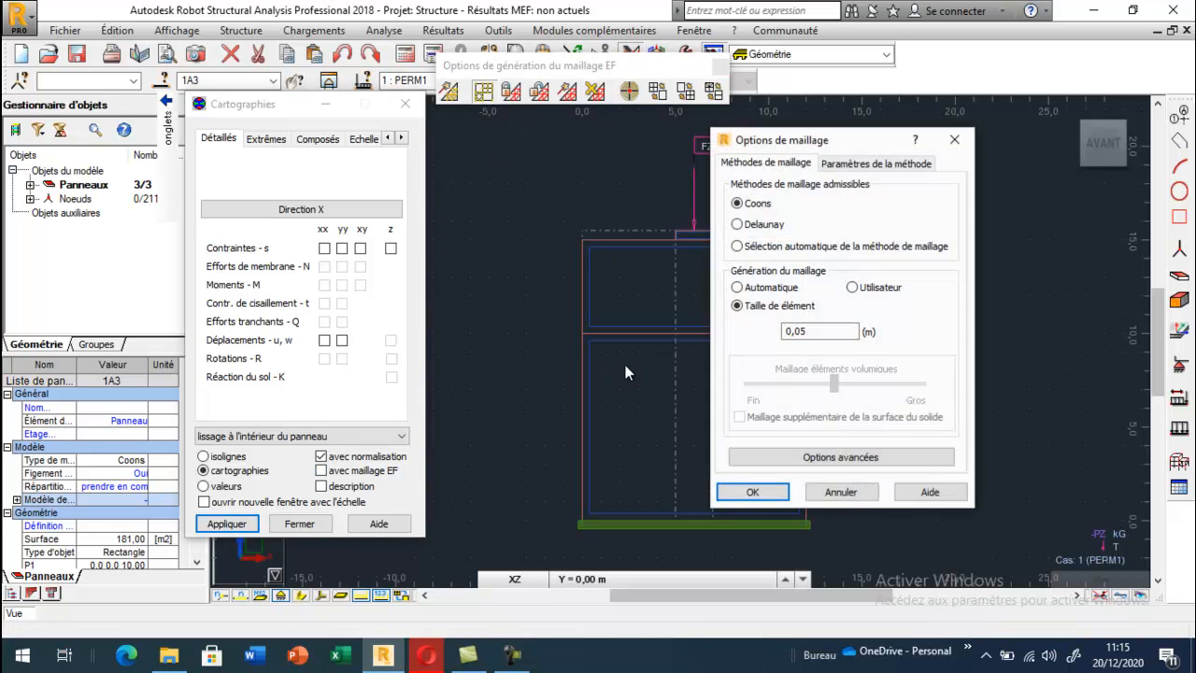
{"action": "left_click", "coordinate": [761, 247]}
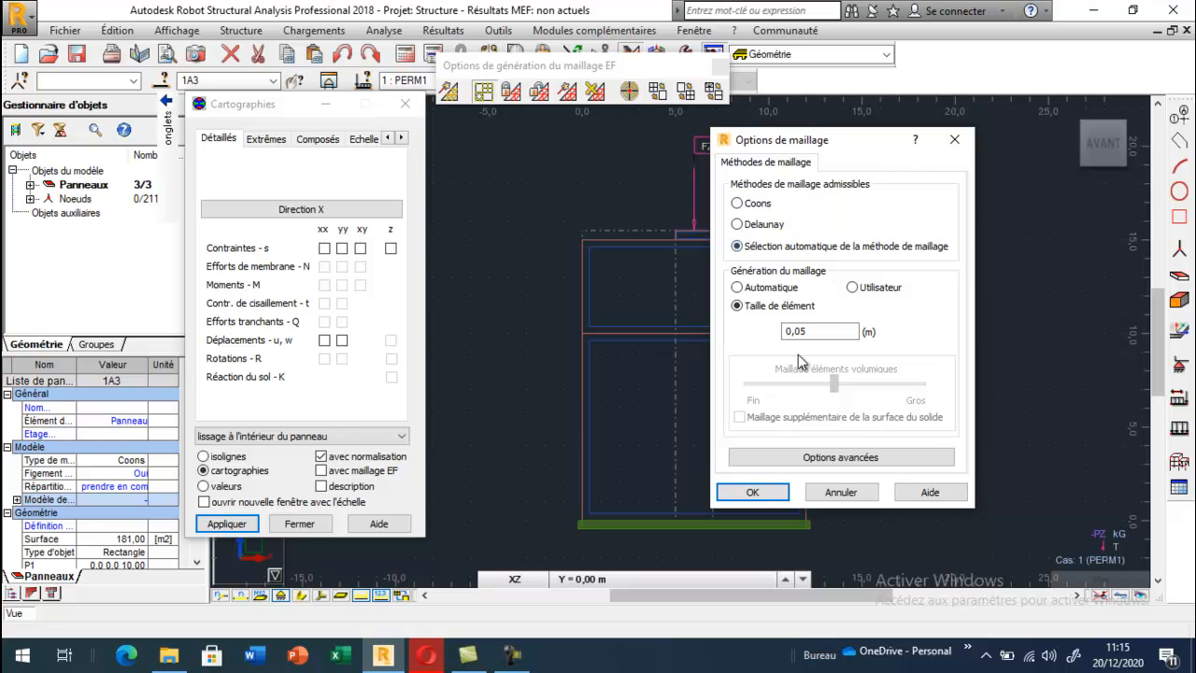
{"action": "left_click", "coordinate": [721, 489]}
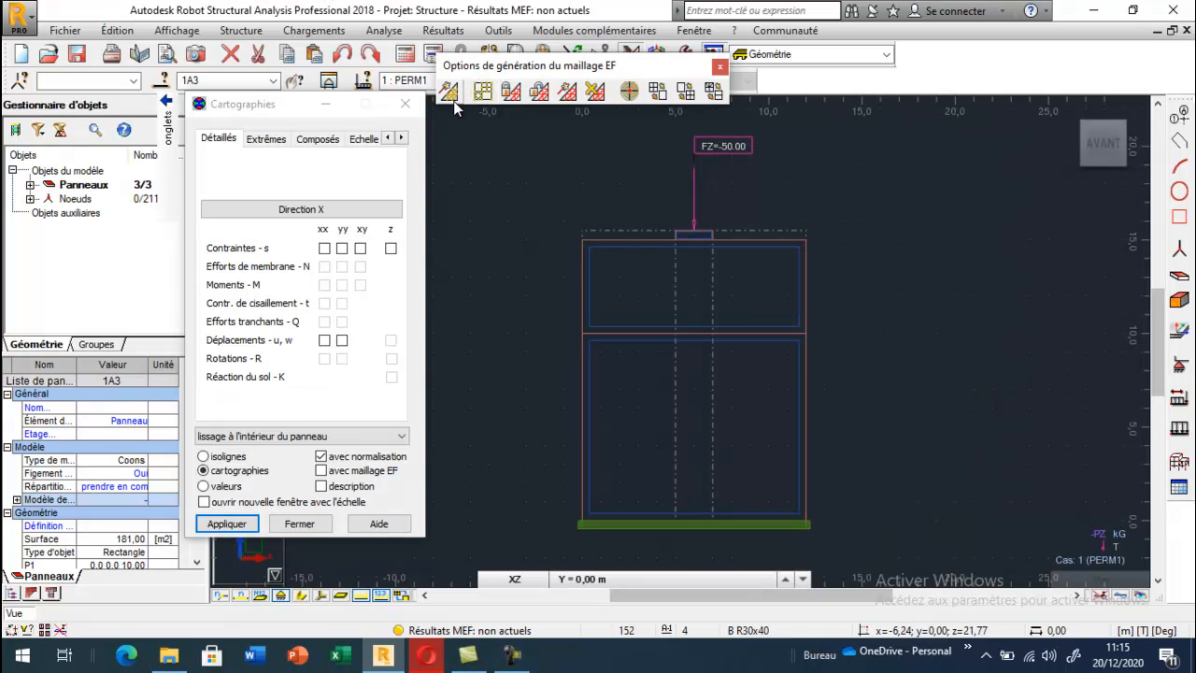
{"action": "left_click", "coordinate": [450, 91]}
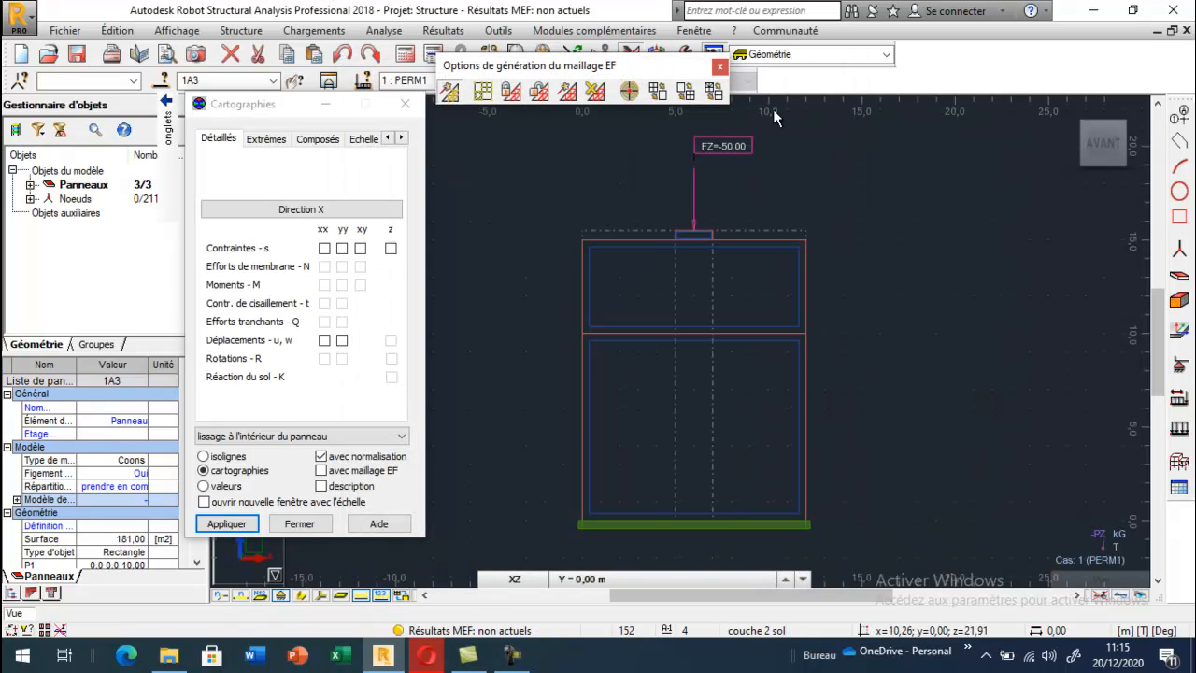
{"action": "scroll", "coordinate": [640, 419], "scroll_direction": "up", "scroll_amount": 2}
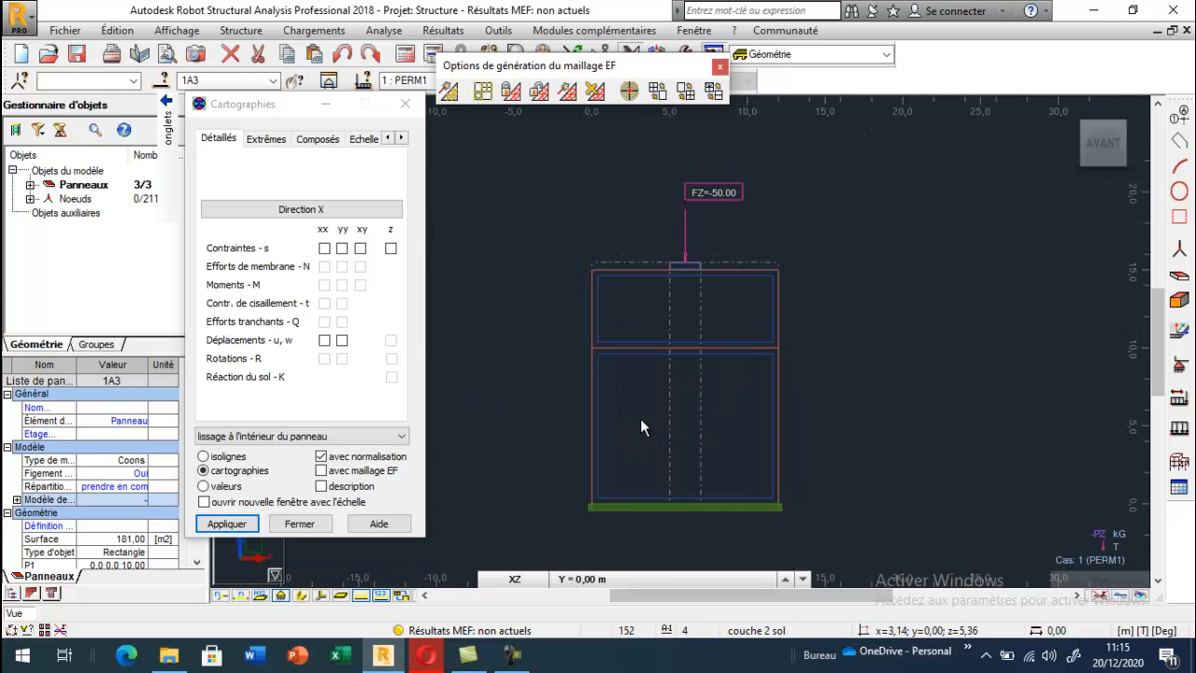
Step: Turn on the filled display of the panels and apply the yy stress map again
{"action": "left_click", "coordinate": [340, 597]}
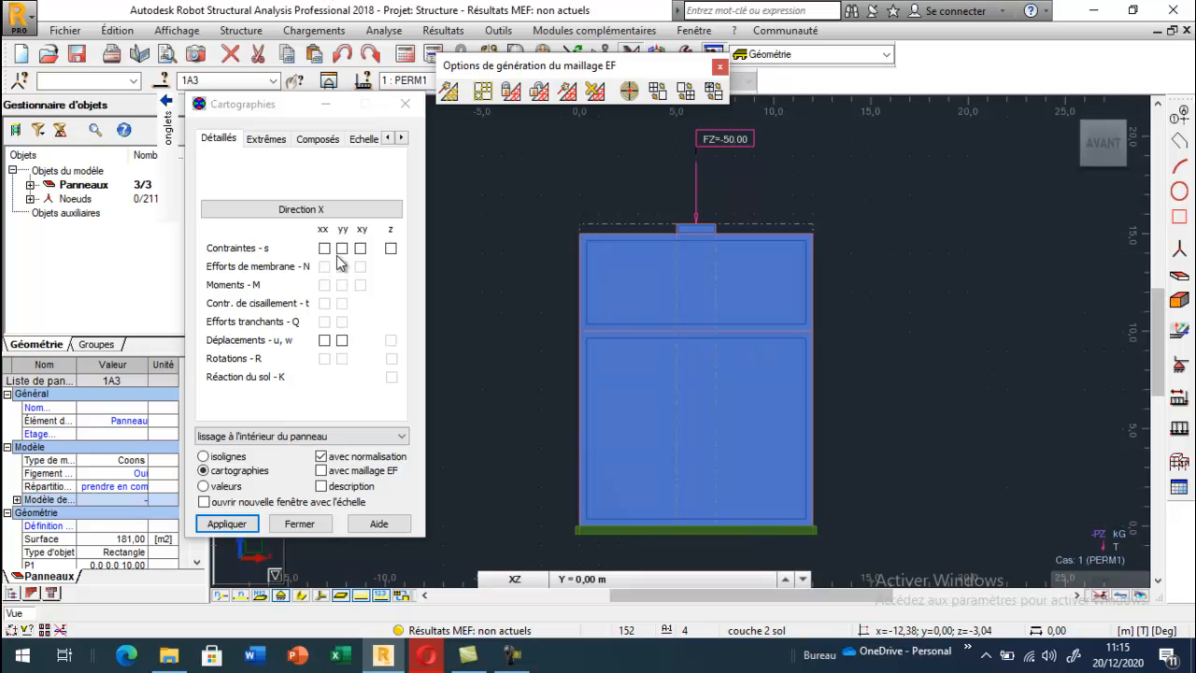
{"action": "left_click", "coordinate": [342, 248]}
{"action": "left_click", "coordinate": [227, 523]}
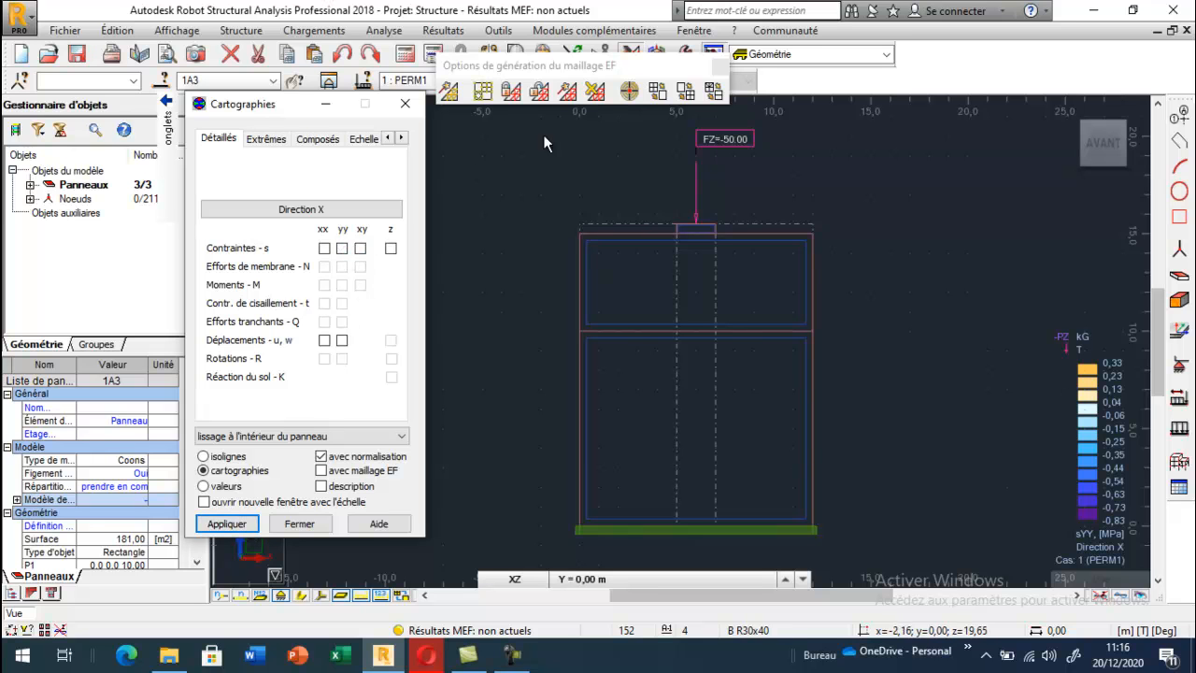
Step: Set the element size of the panels' mesh to 0.1 m in the meshing options
{"action": "left_click", "coordinate": [480, 94]}
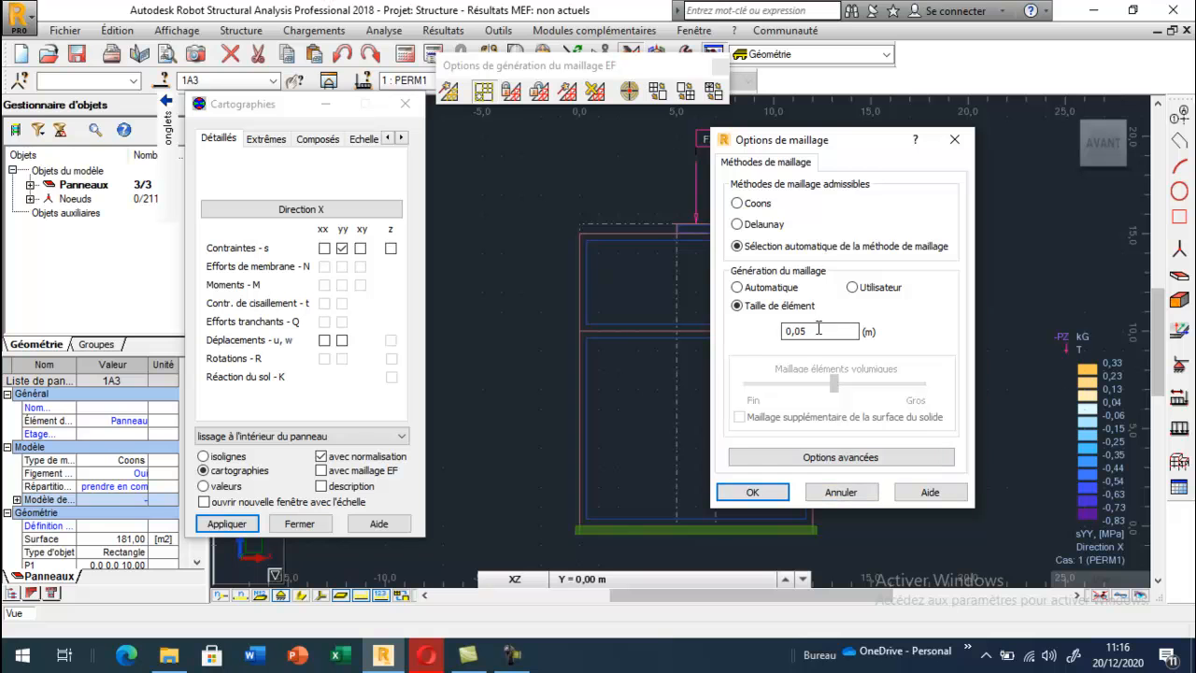
{"action": "left_click_drag", "start_coordinate": [819, 331], "coordinate": [734, 348]}
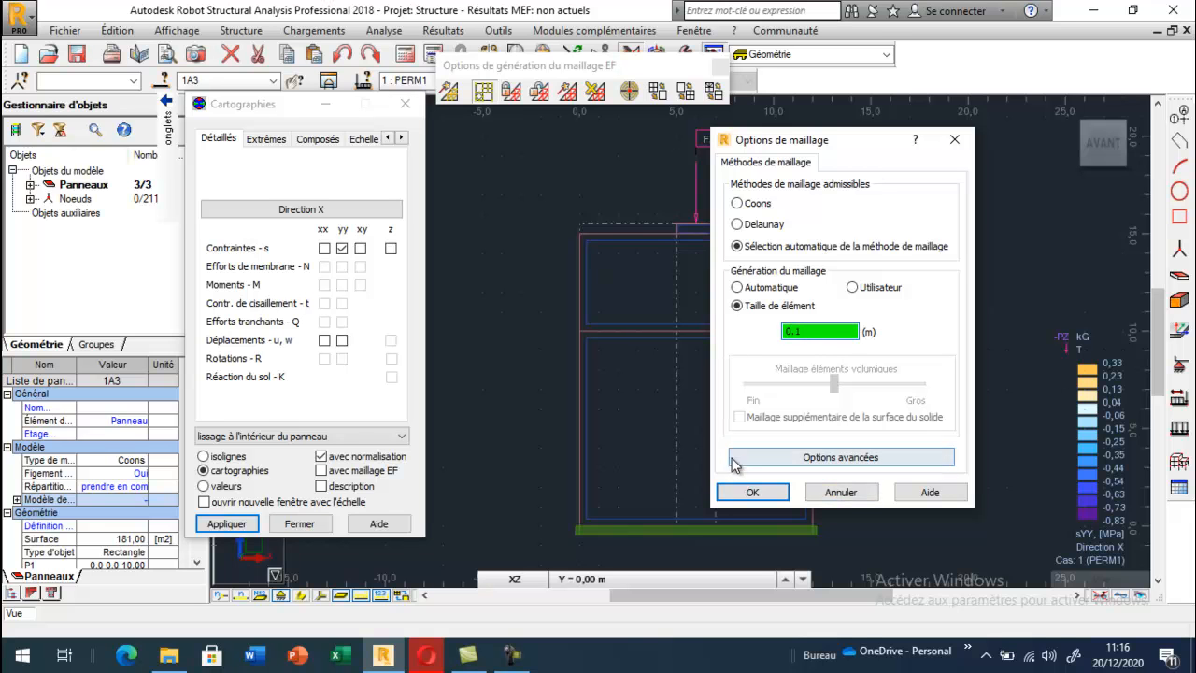
{"action": "left_click", "coordinate": [752, 491]}
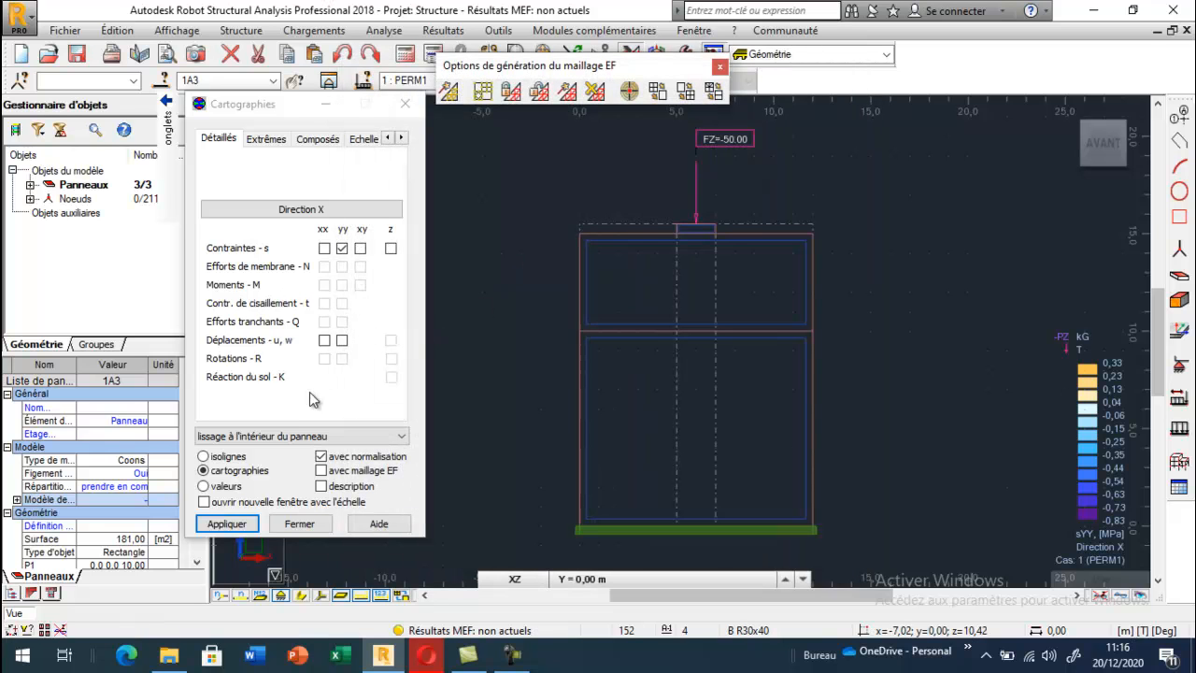
Step: Clear the yy stress map from the panels, close the map settings and deselect the panels
{"action": "left_click", "coordinate": [327, 251]}
{"action": "left_click", "coordinate": [341, 249]}
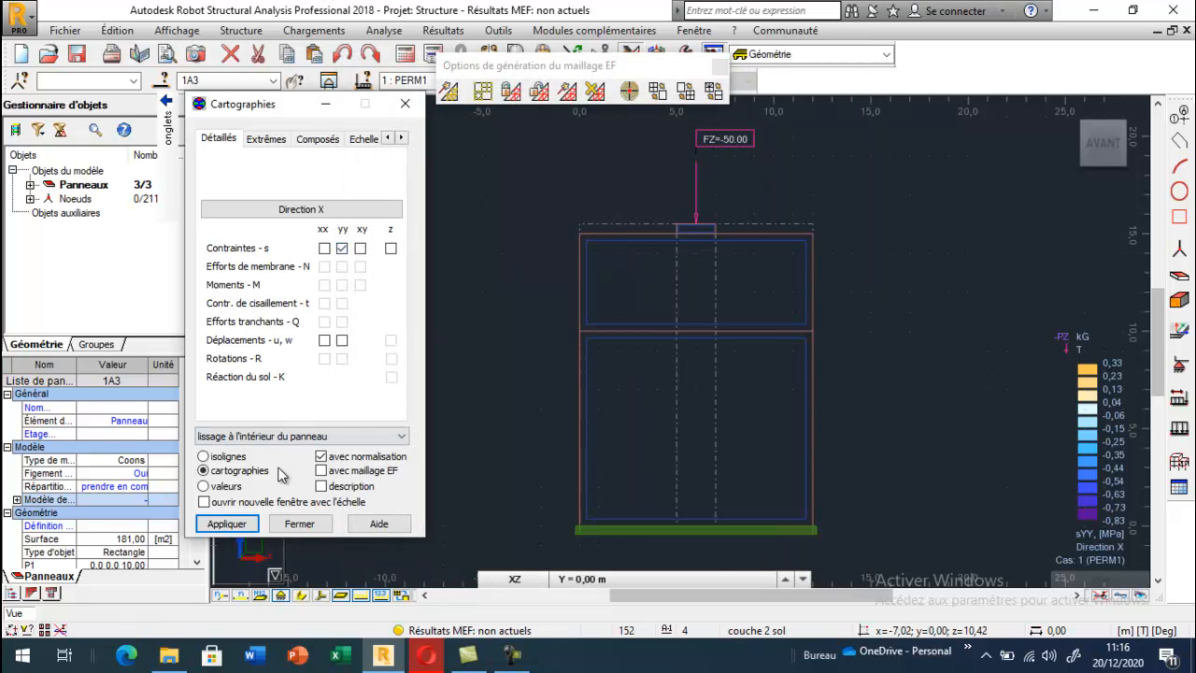
{"action": "left_click", "coordinate": [245, 526]}
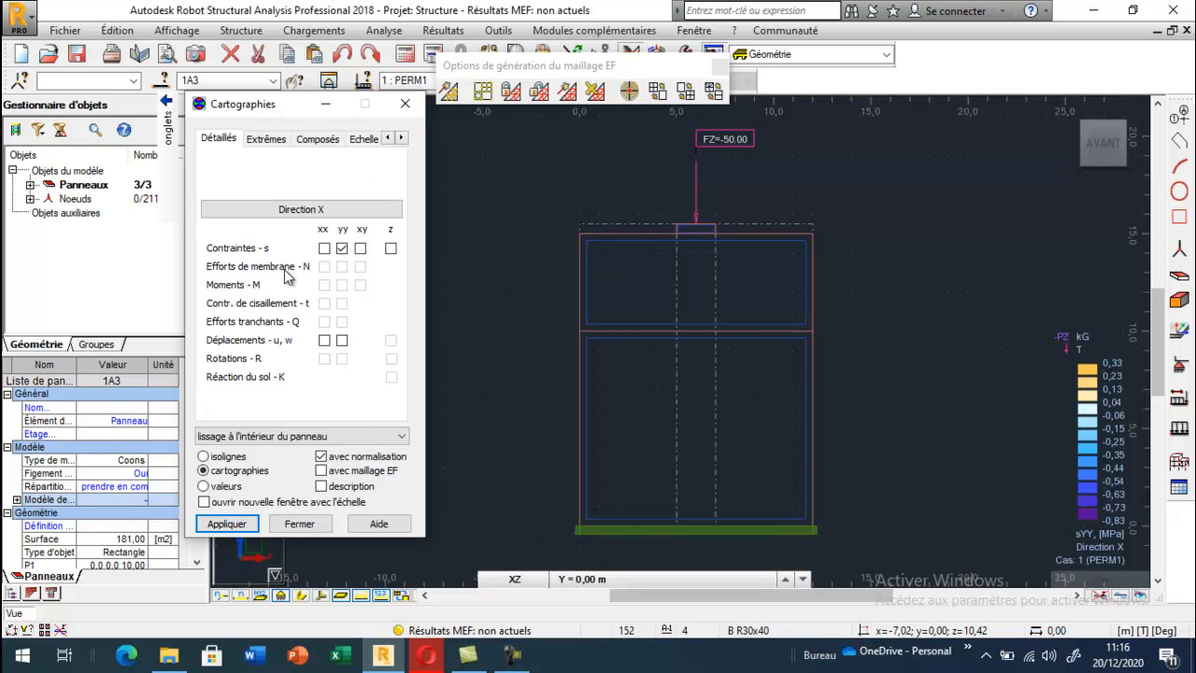
{"action": "left_click", "coordinate": [234, 523]}
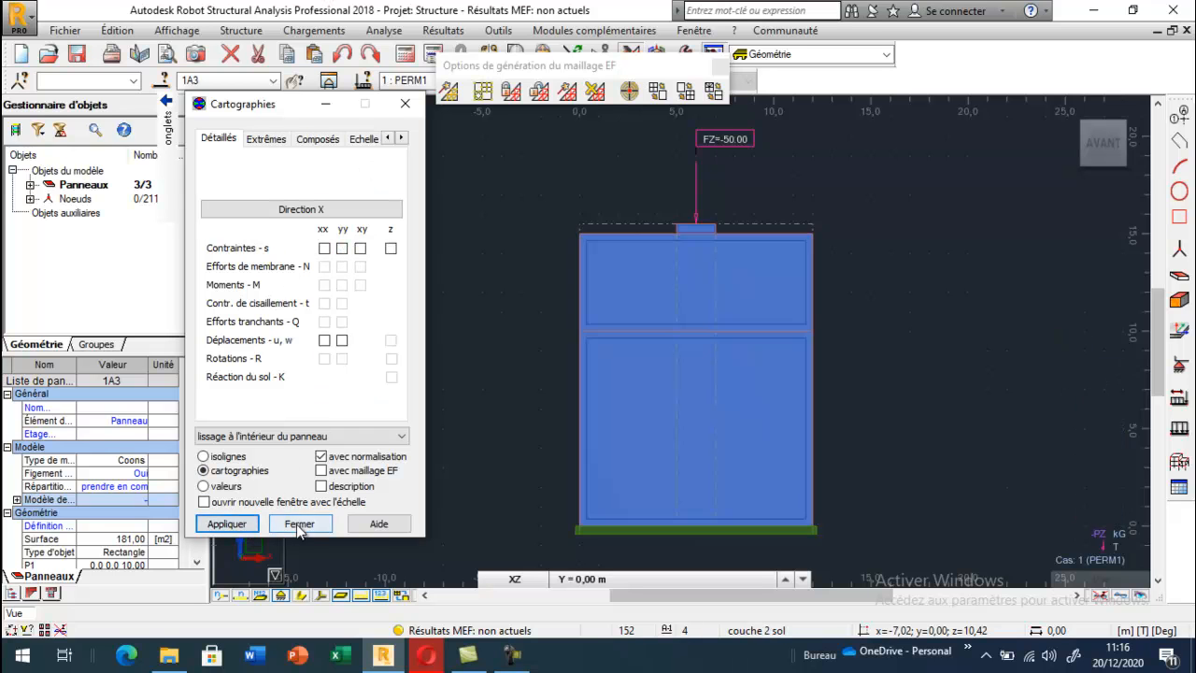
{"action": "left_click", "coordinate": [299, 523]}
{"action": "left_click", "coordinate": [497, 265]}
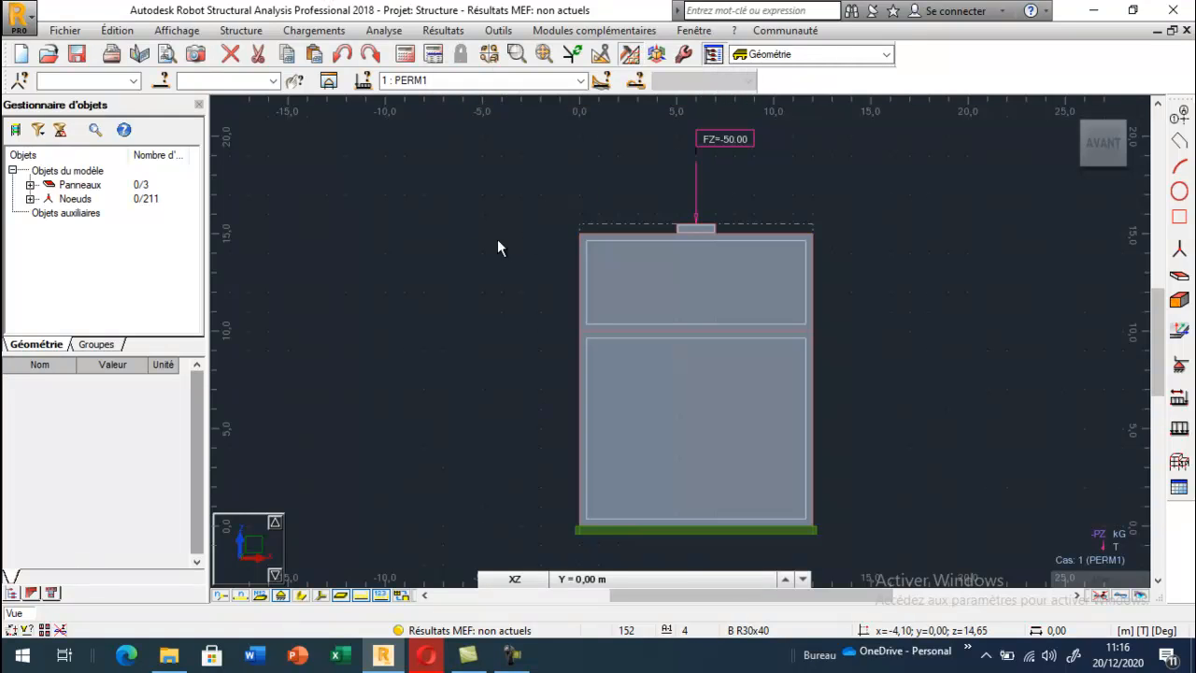
Step: Recalculate the structure and display the yy stress map (Contraintes - s) of the panels
{"action": "scroll", "coordinate": [441, 243], "scroll_direction": "down", "scroll_amount": 1}
{"action": "left_click", "coordinate": [404, 53]}
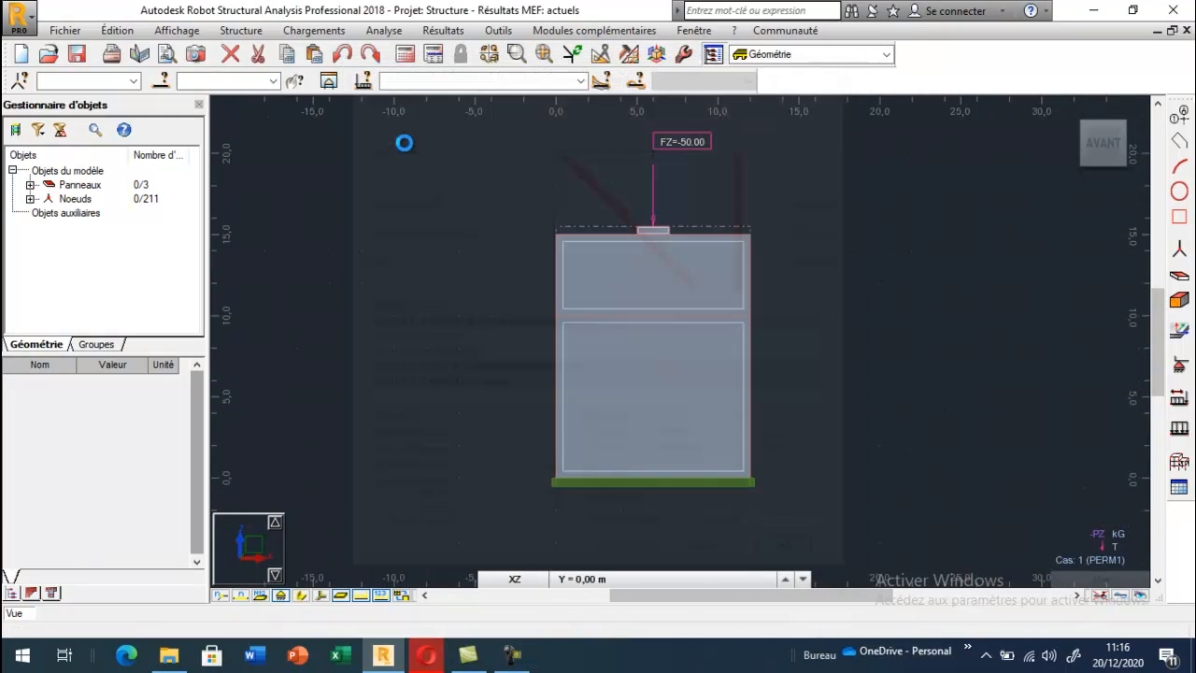
{"action": "left_click", "coordinate": [443, 30]}
{"action": "left_click", "coordinate": [462, 93]}
{"action": "left_click", "coordinate": [342, 248]}
{"action": "left_click", "coordinate": [246, 528]}
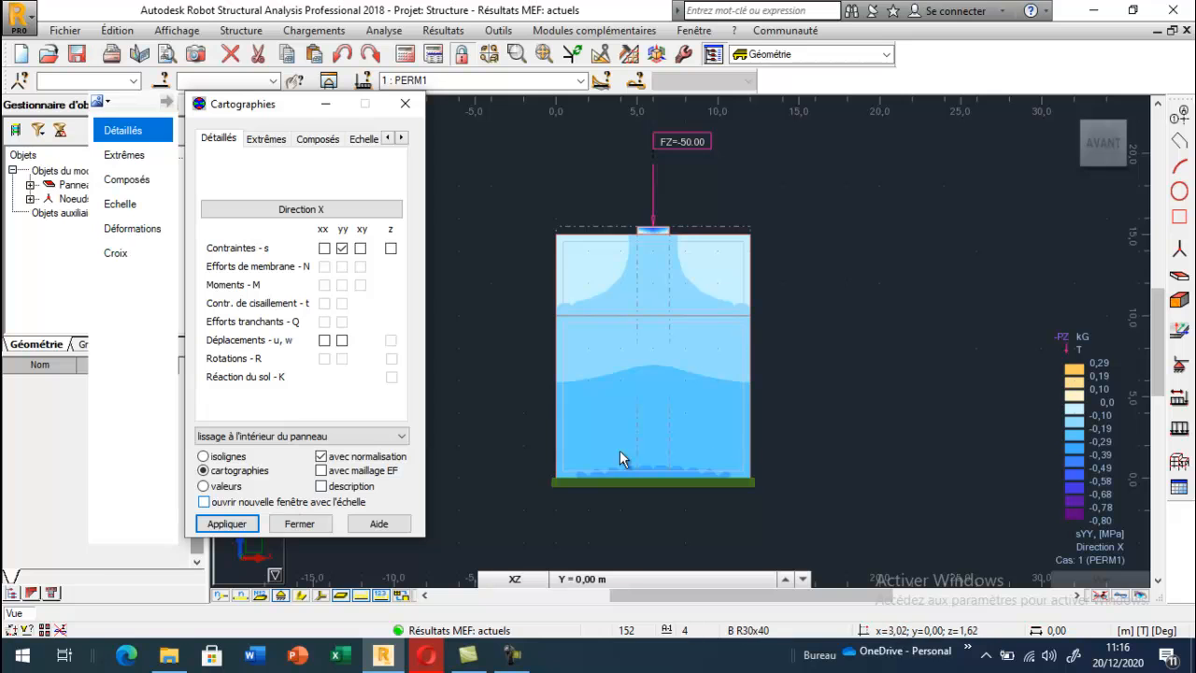
Step: Examine the xx displacement map (Déplacements - u, w) of the panels, followed by the yy displacement map around the footing
{"action": "left_click", "coordinate": [324, 341]}
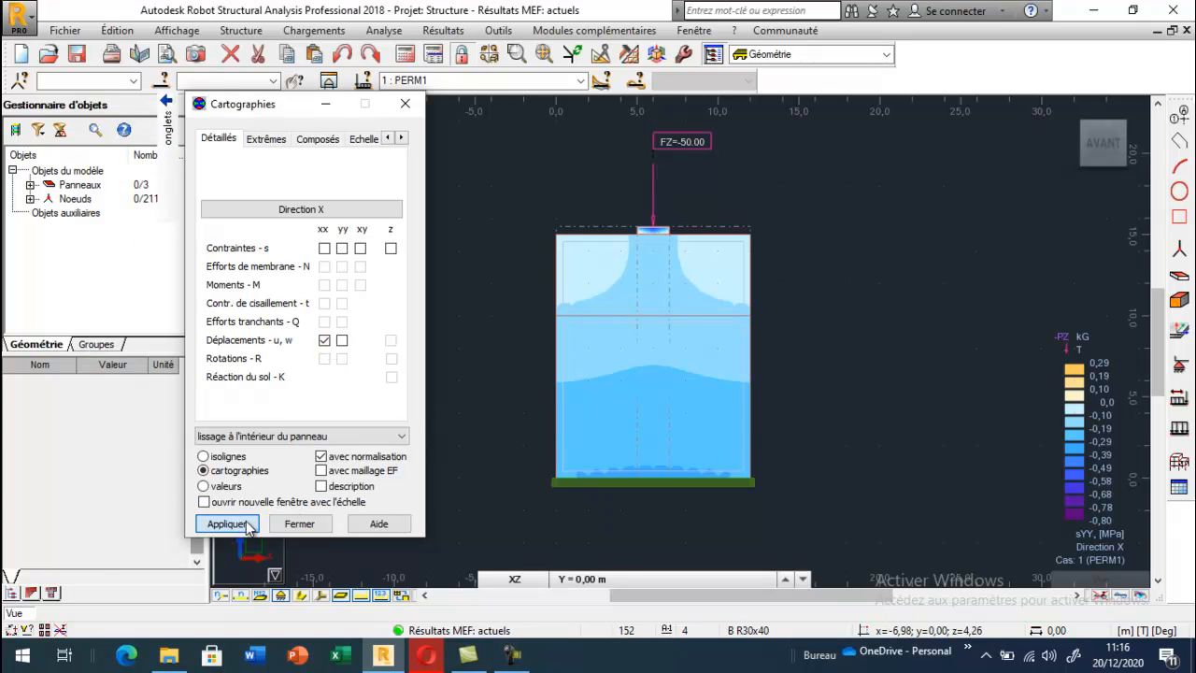
{"action": "left_click", "coordinate": [247, 525]}
{"action": "left_click", "coordinate": [341, 341]}
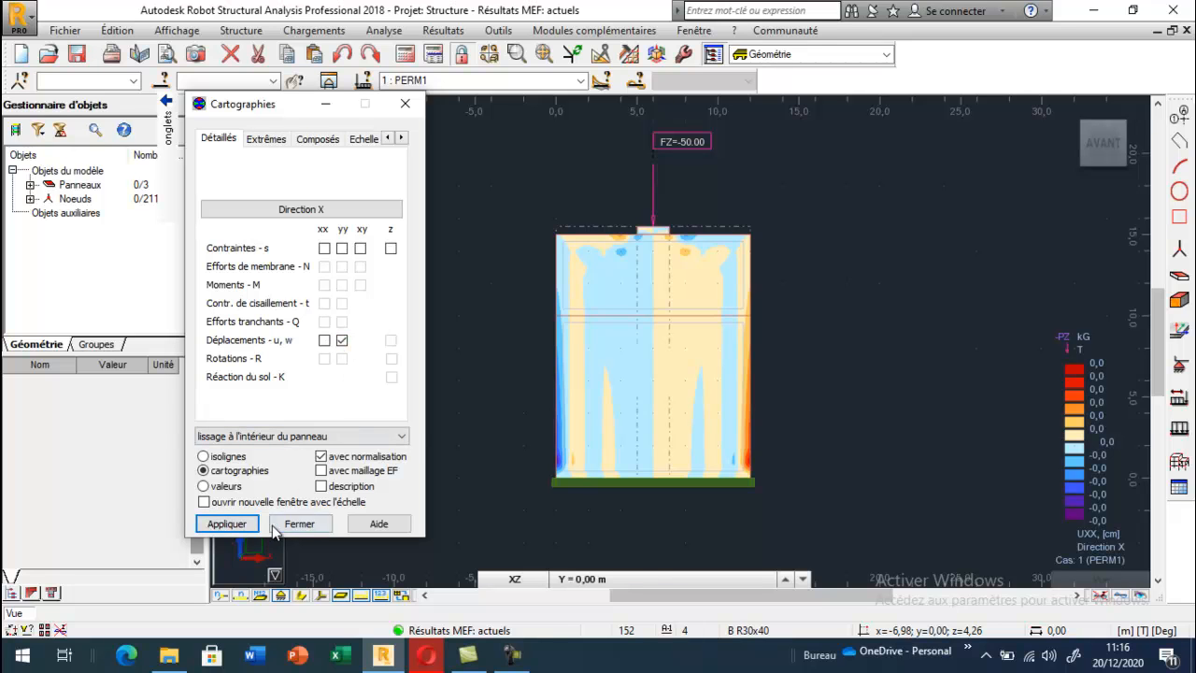
{"action": "left_click", "coordinate": [256, 527]}
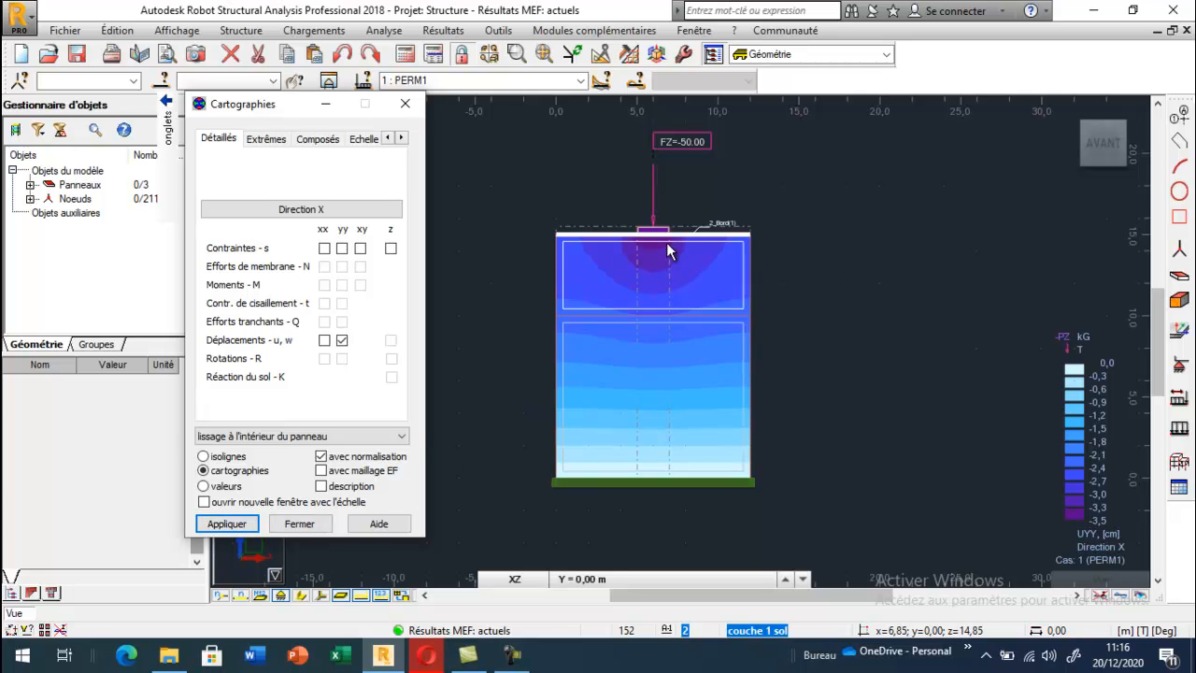
{"action": "scroll", "coordinate": [657, 230], "scroll_direction": "up", "scroll_amount": 4}
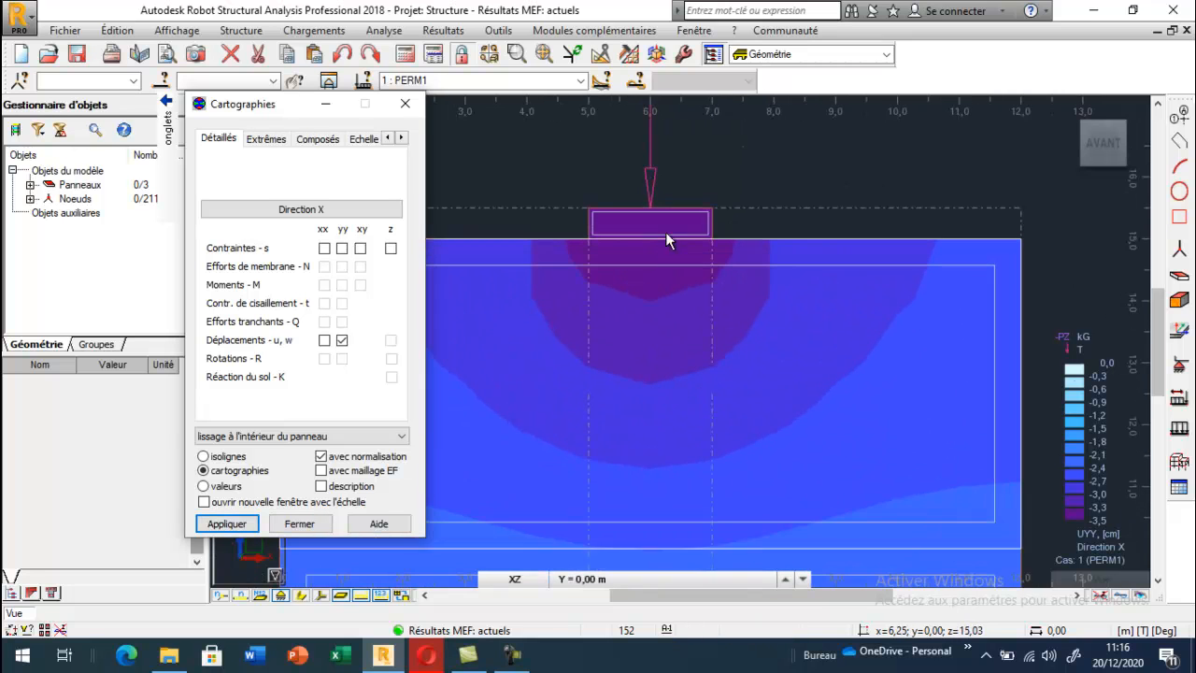
{"action": "scroll", "coordinate": [747, 210], "scroll_direction": "down", "scroll_amount": 4}
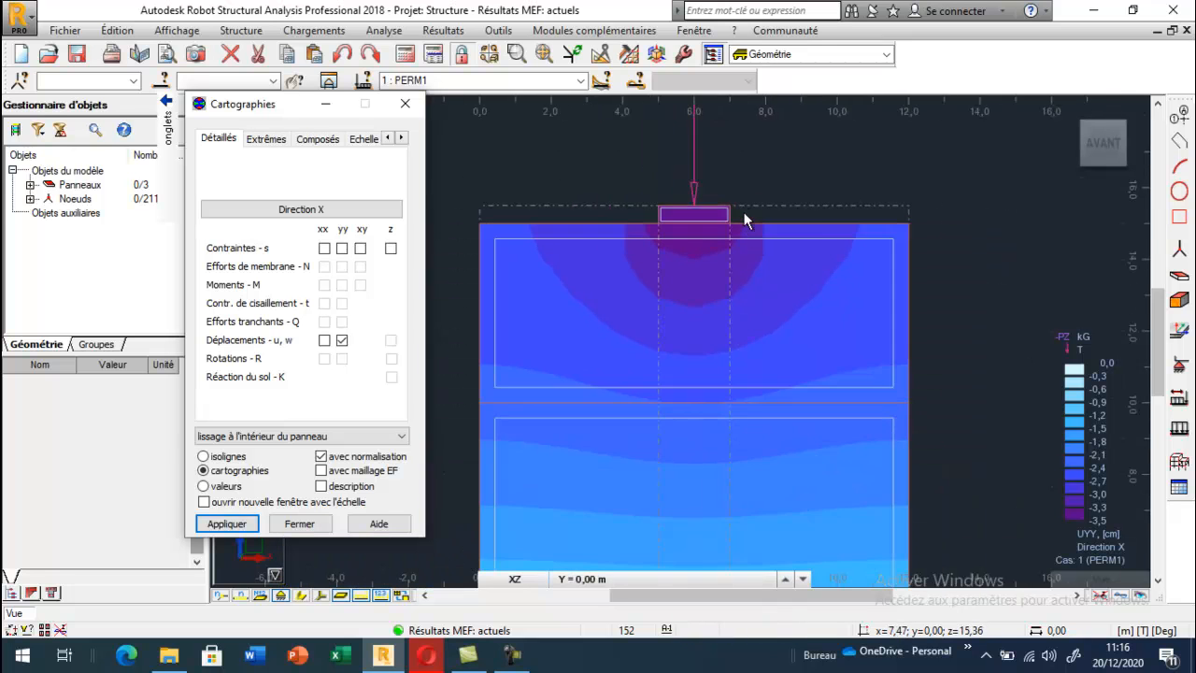